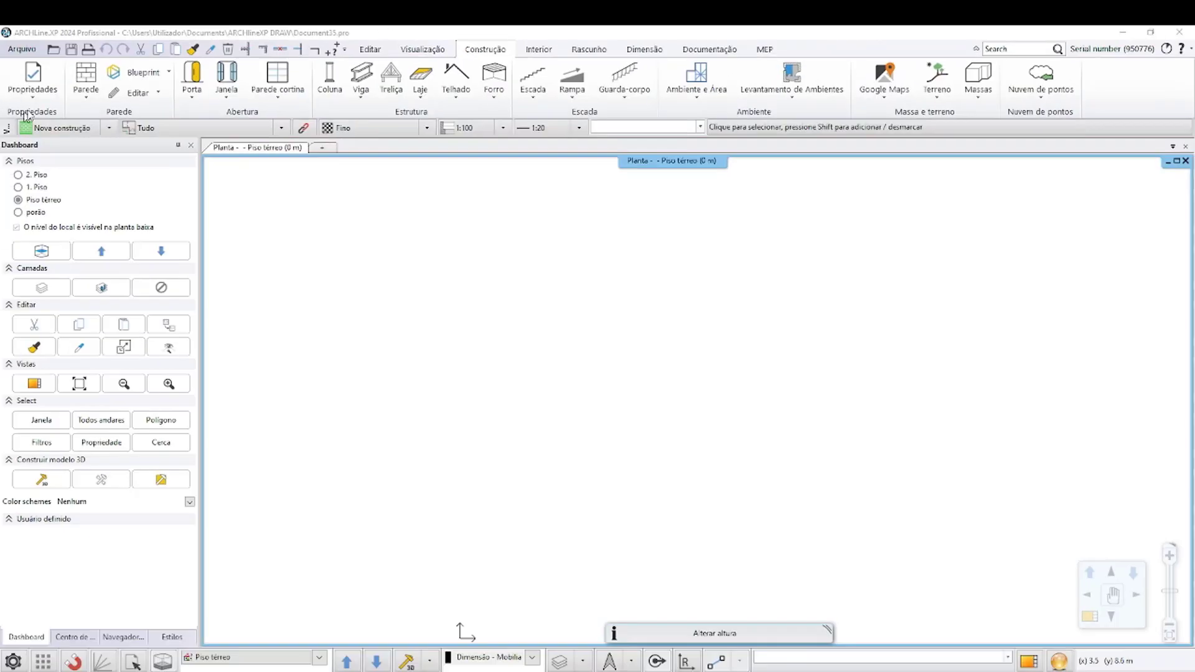
# Open the properties of the terrain tools and look through the available settings.
pyautogui.click(36, 100)
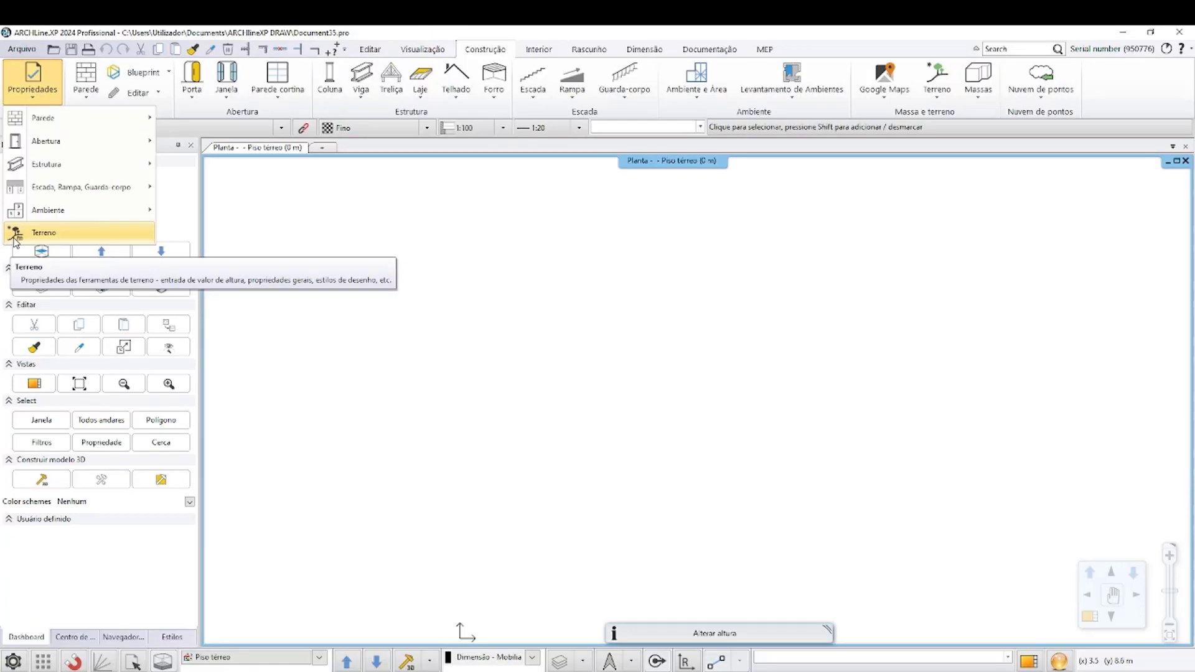
pyautogui.click(13, 239)
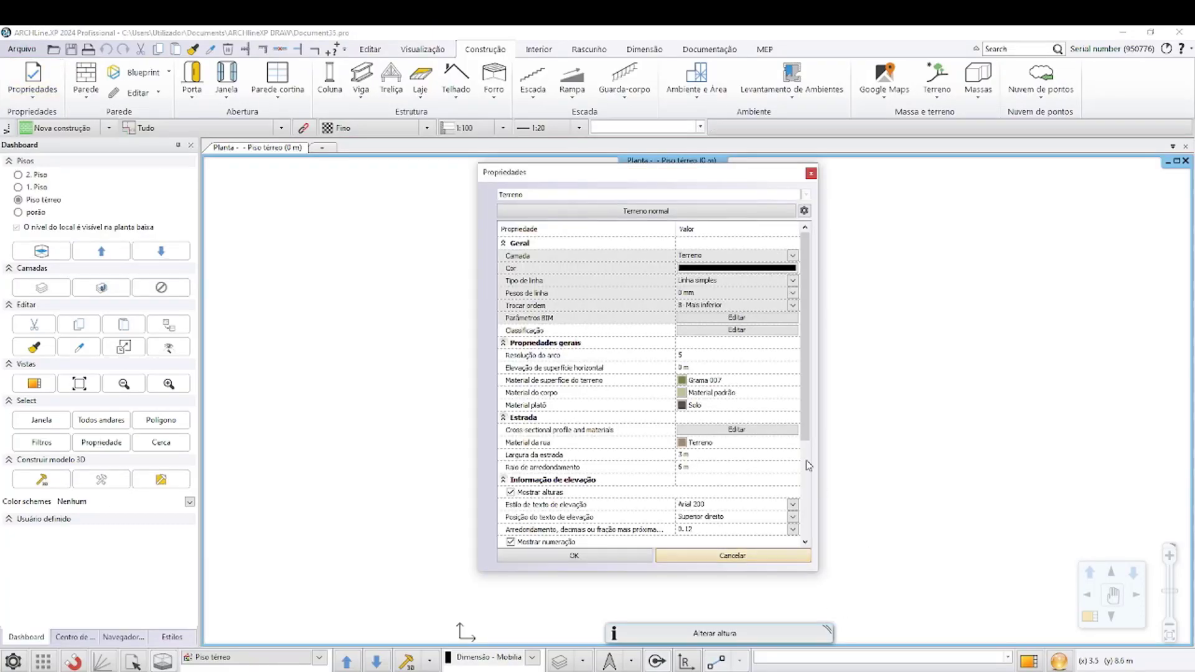
pyautogui.scroll(-5, 743, 434)
pyautogui.scroll(4, 743, 436)
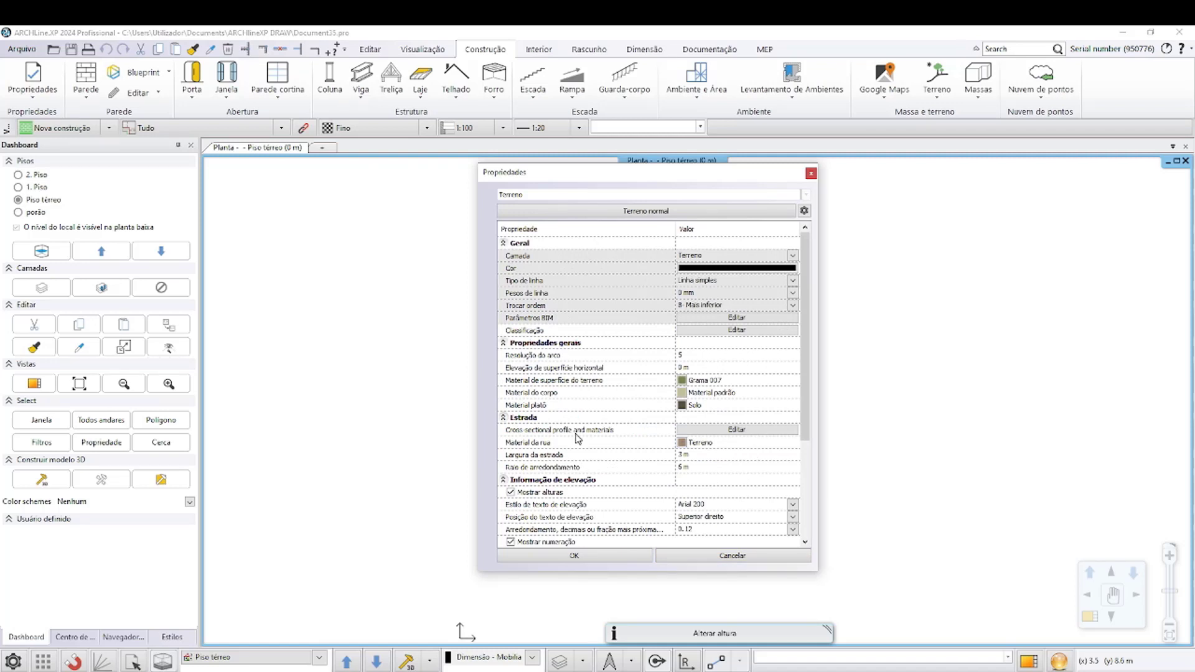
# Examine the terrain's general properties: layer, colour, line type, line weight, draw order, BIM parameters and classification.
pyautogui.click(555, 260)
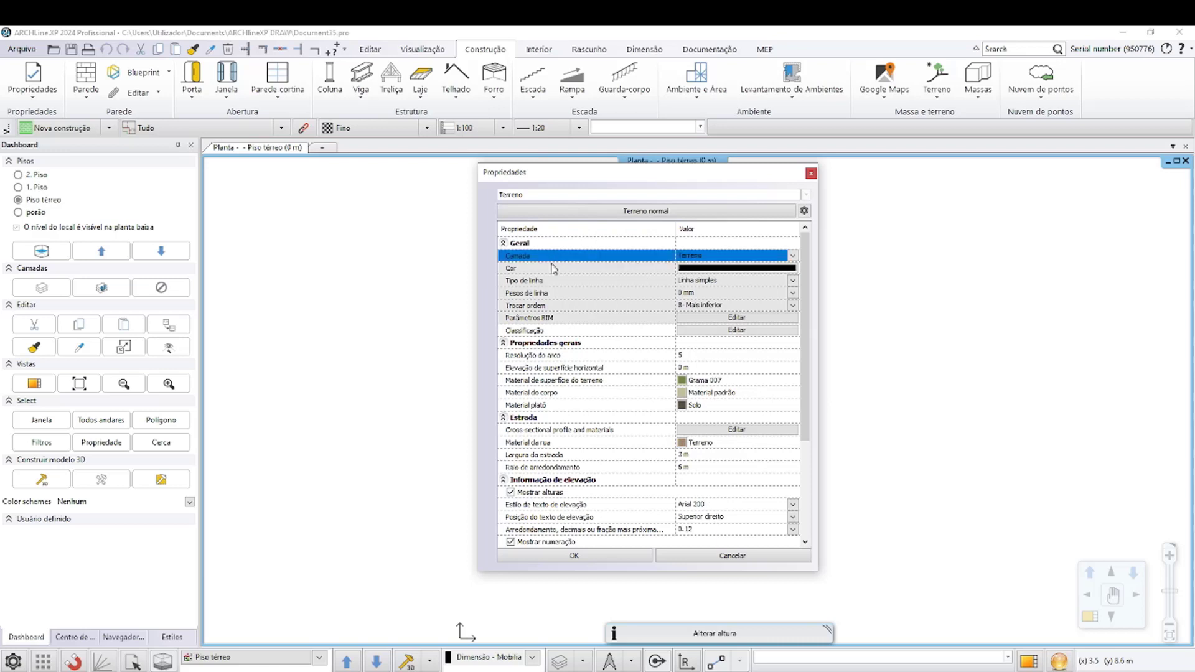
pyautogui.click(794, 257)
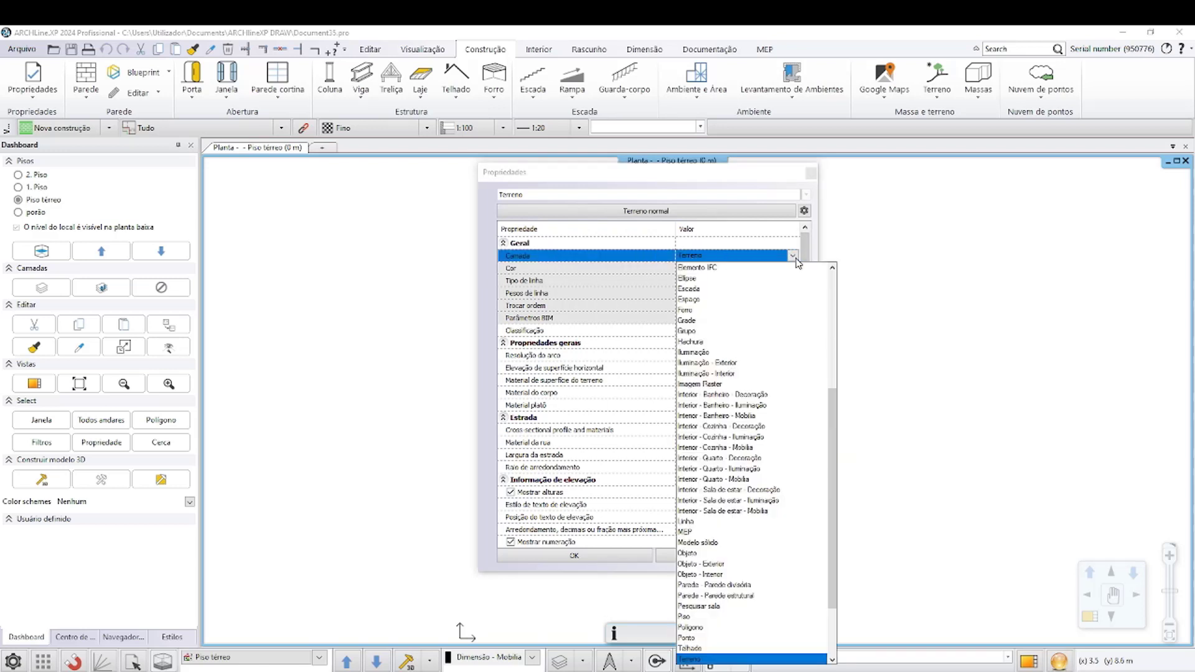
pyautogui.click(794, 257)
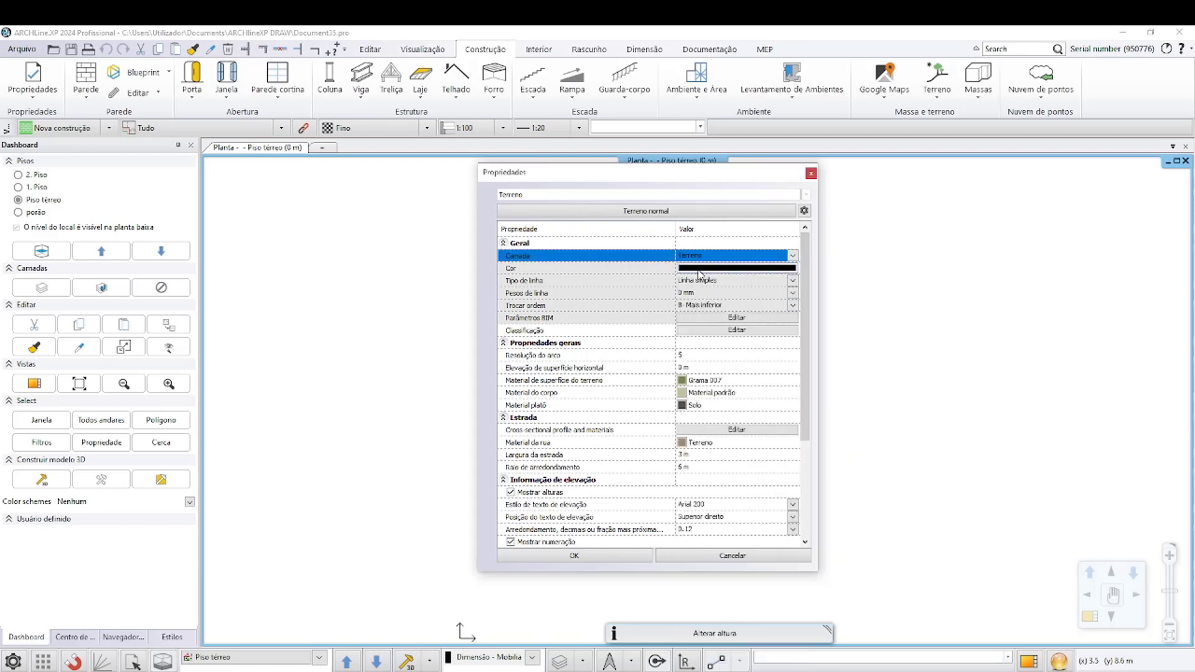
pyautogui.click(602, 269)
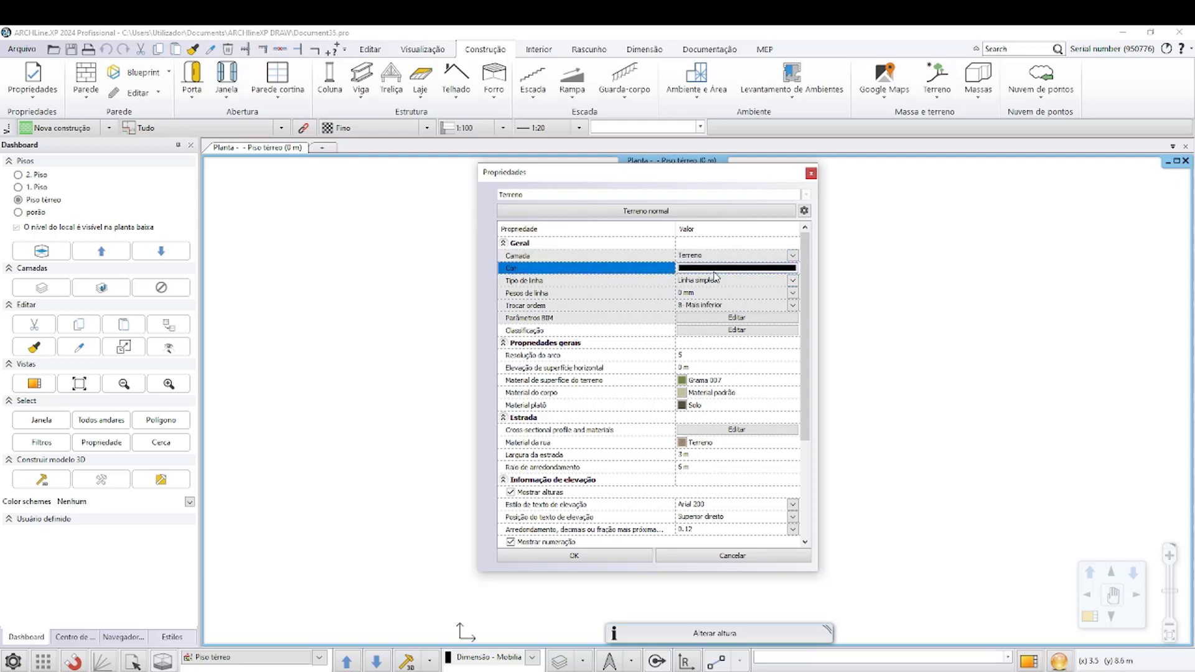
pyautogui.click(548, 281)
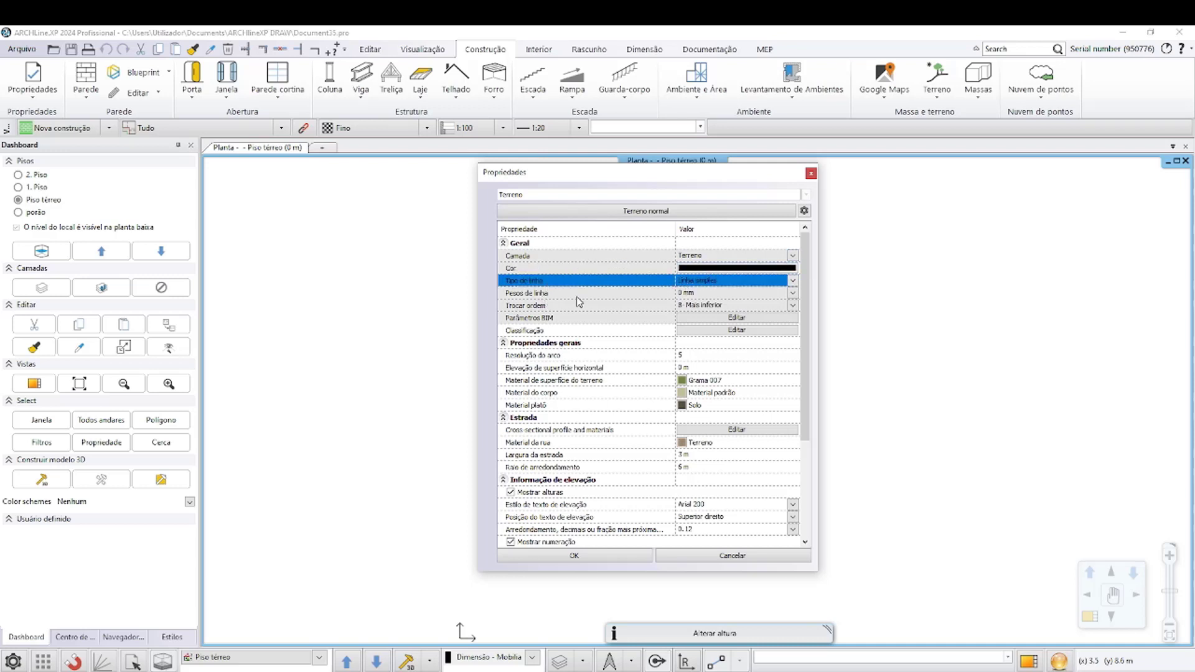
pyautogui.click(579, 293)
pyautogui.click(537, 307)
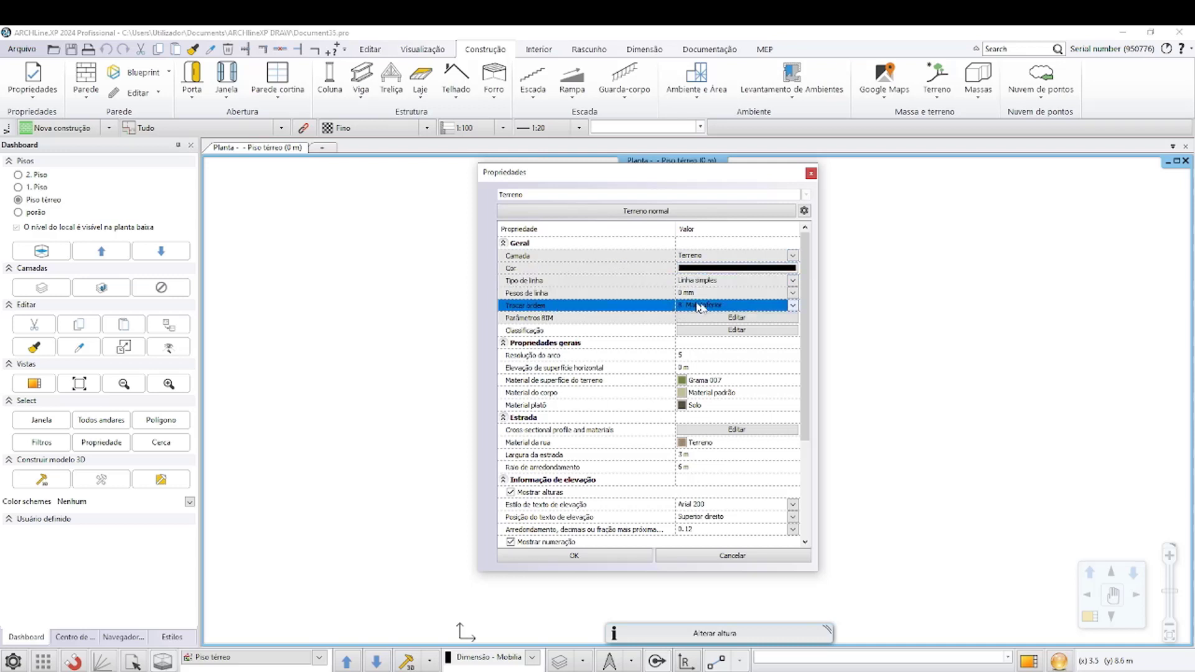
pyautogui.click(550, 320)
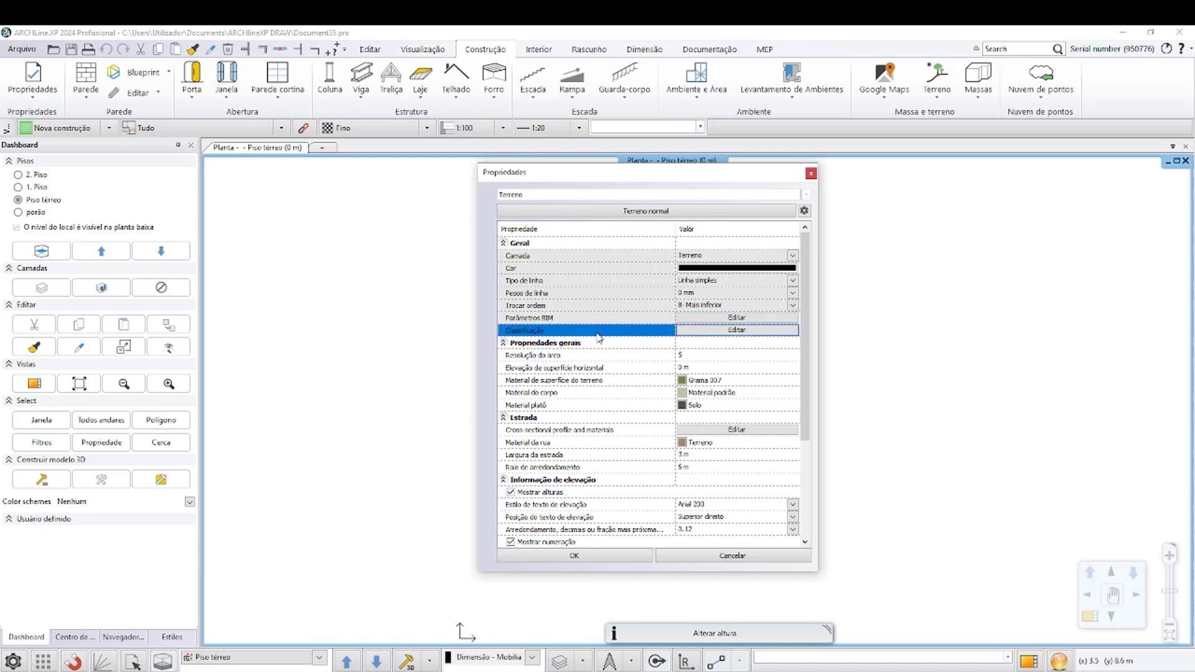
pyautogui.click(603, 331)
pyautogui.scroll(-5, 625, 367)
pyautogui.scroll(4, 616, 376)
pyautogui.scroll(-1, 615, 379)
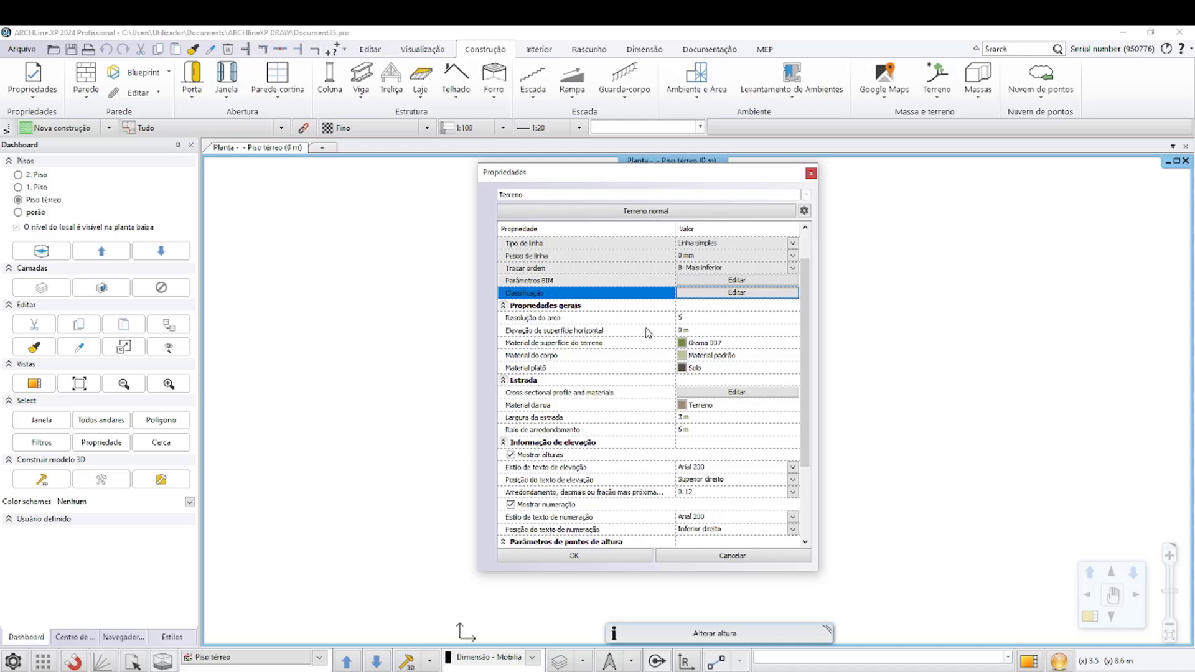
# Review the arc resolution and set the terrain's horizontal surface elevation to -10 m.
pyautogui.click(623, 320)
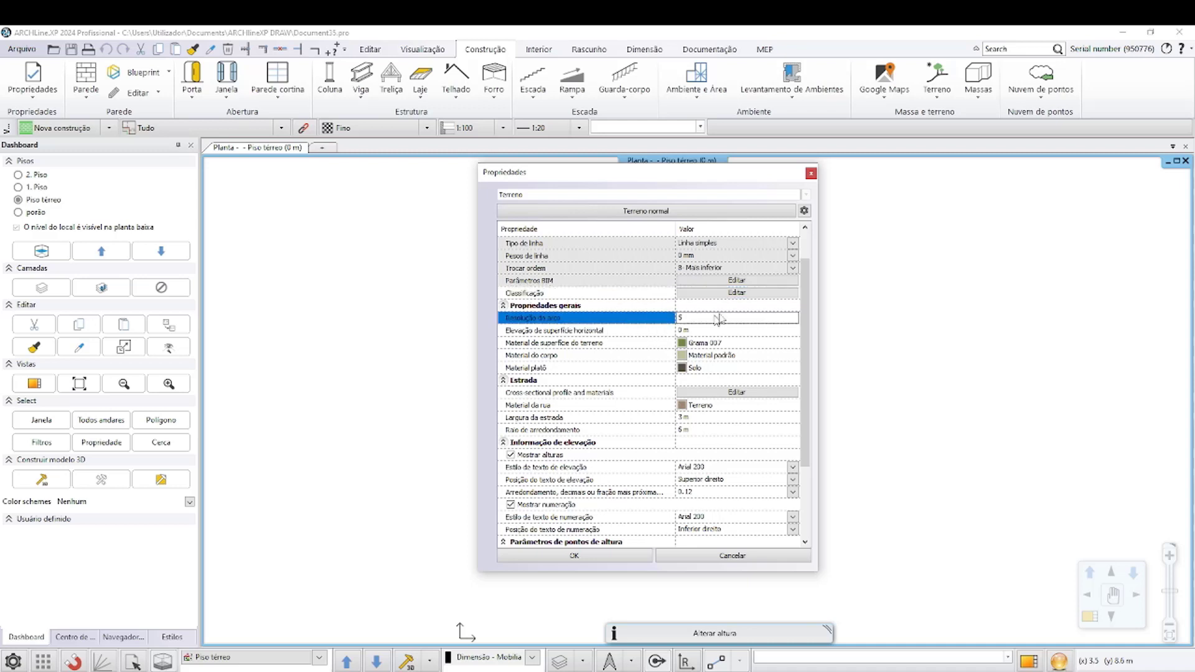
pyautogui.doubleClick(686, 319)
pyautogui.click(707, 332)
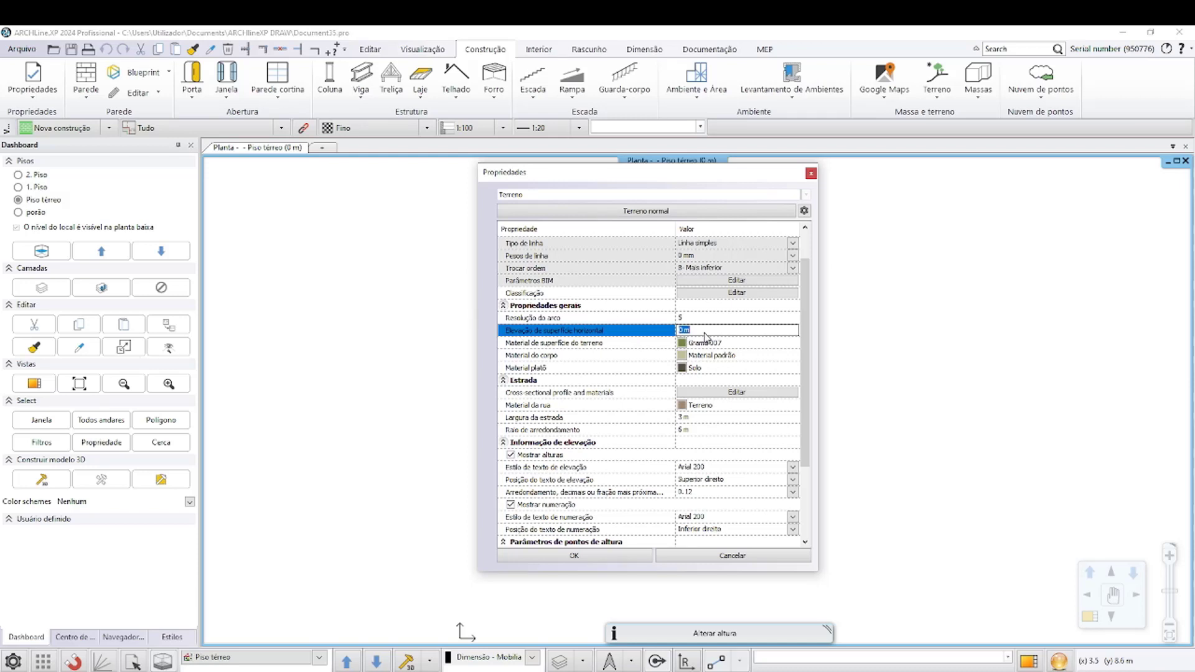
pyautogui.write('-10')
pyautogui.press('Return')
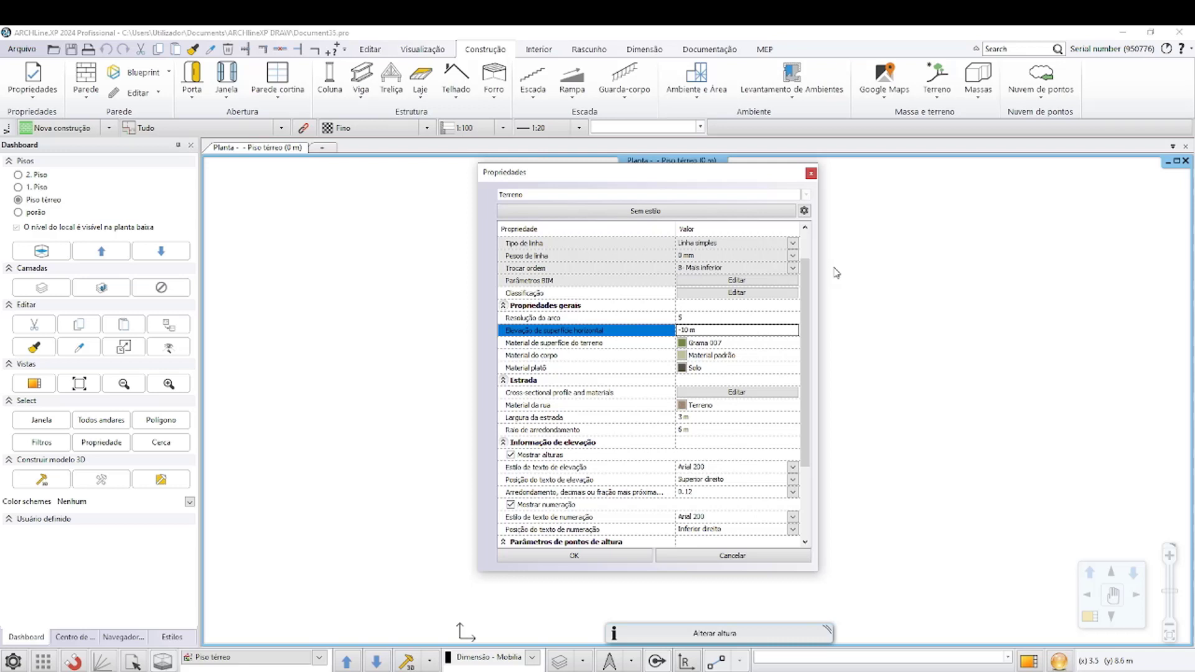
# Search all materials for "grama" and assign Grama1 as the terrain's surface material.
pyautogui.click(582, 343)
pyautogui.click(559, 356)
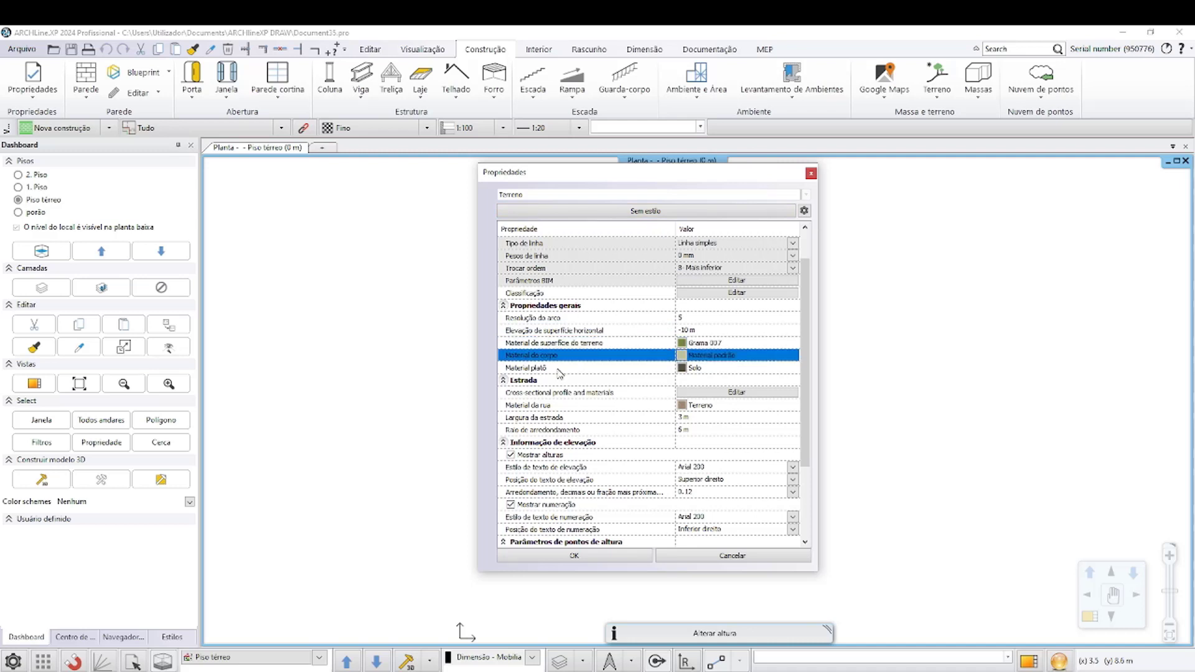
pyautogui.click(557, 368)
pyautogui.click(571, 343)
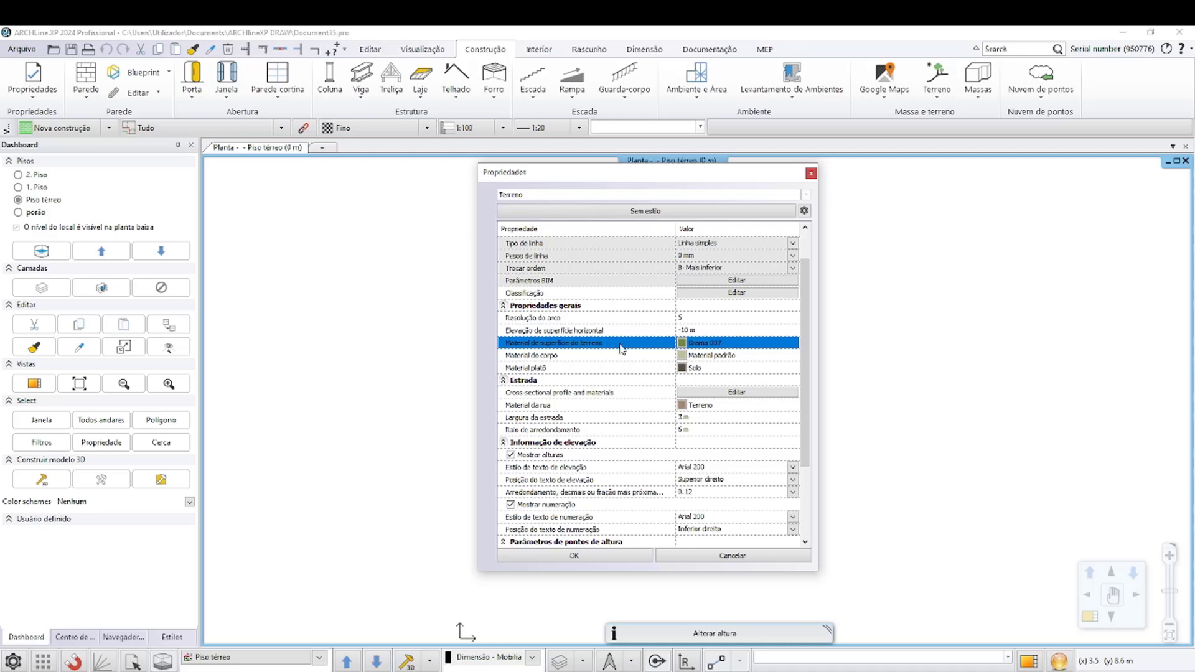
pyautogui.click(684, 346)
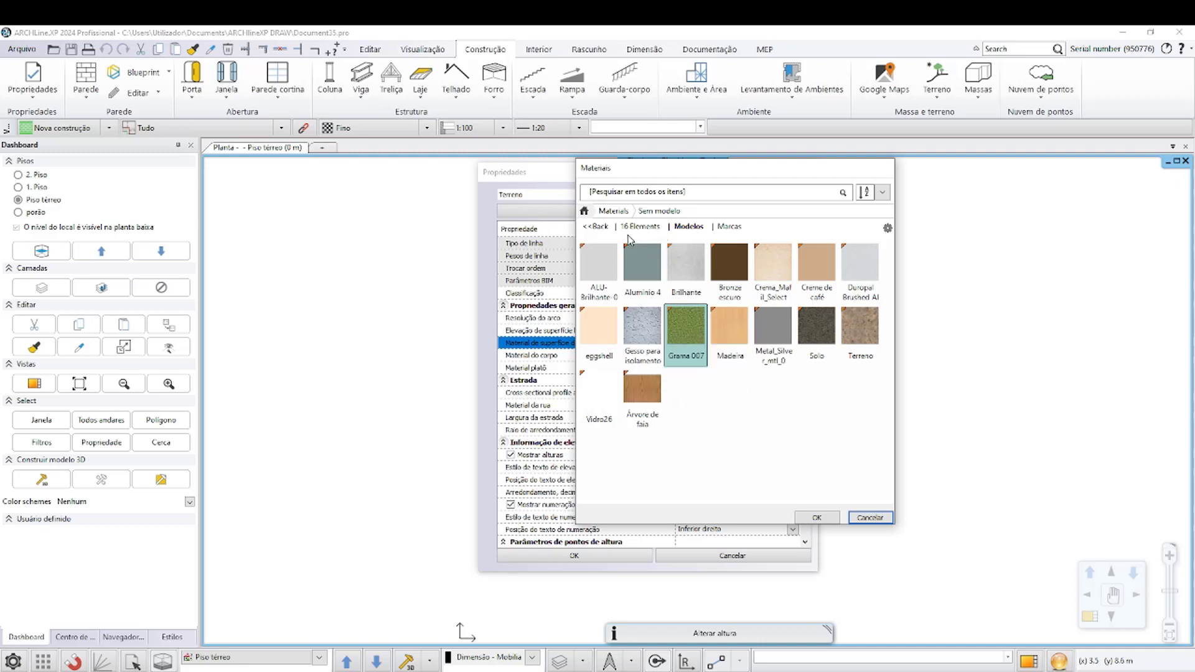
pyautogui.click(615, 211)
pyautogui.click(669, 198)
pyautogui.write('gra')
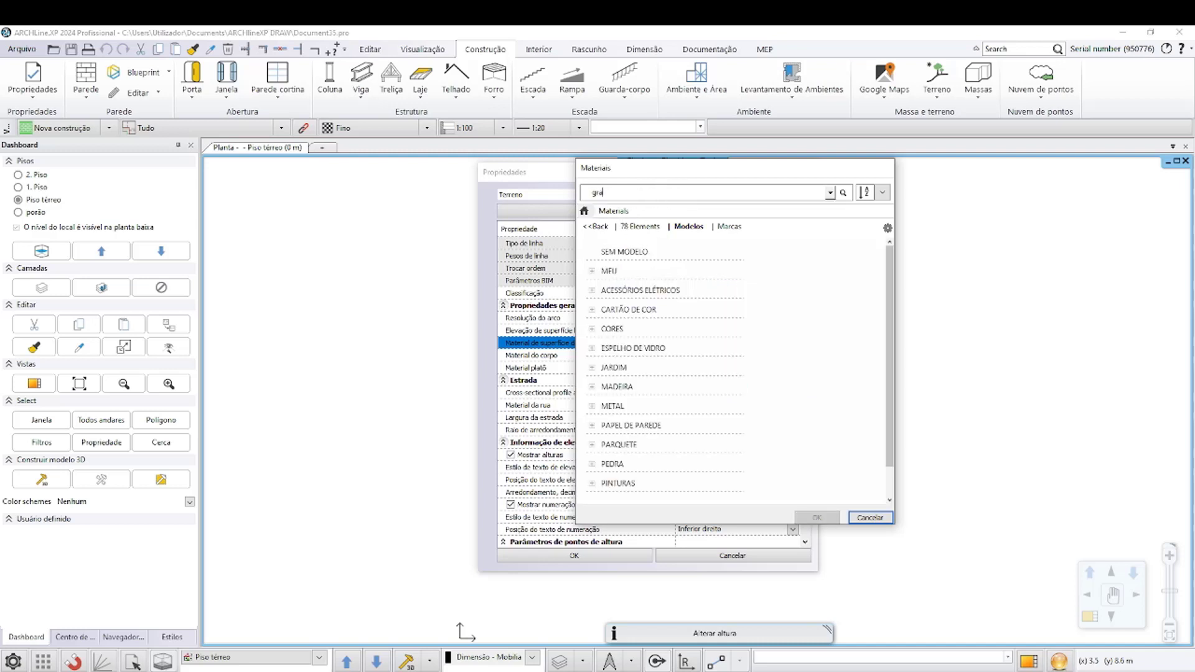
pyautogui.write('ma')
pyautogui.press('Return')
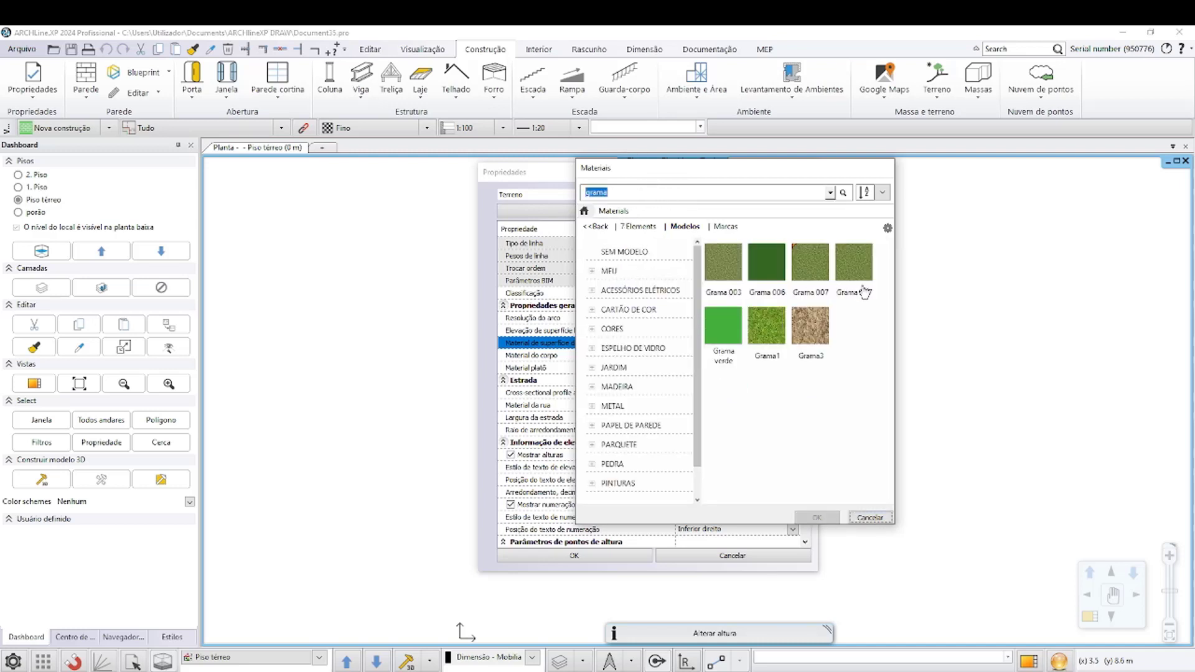
pyautogui.click(774, 334)
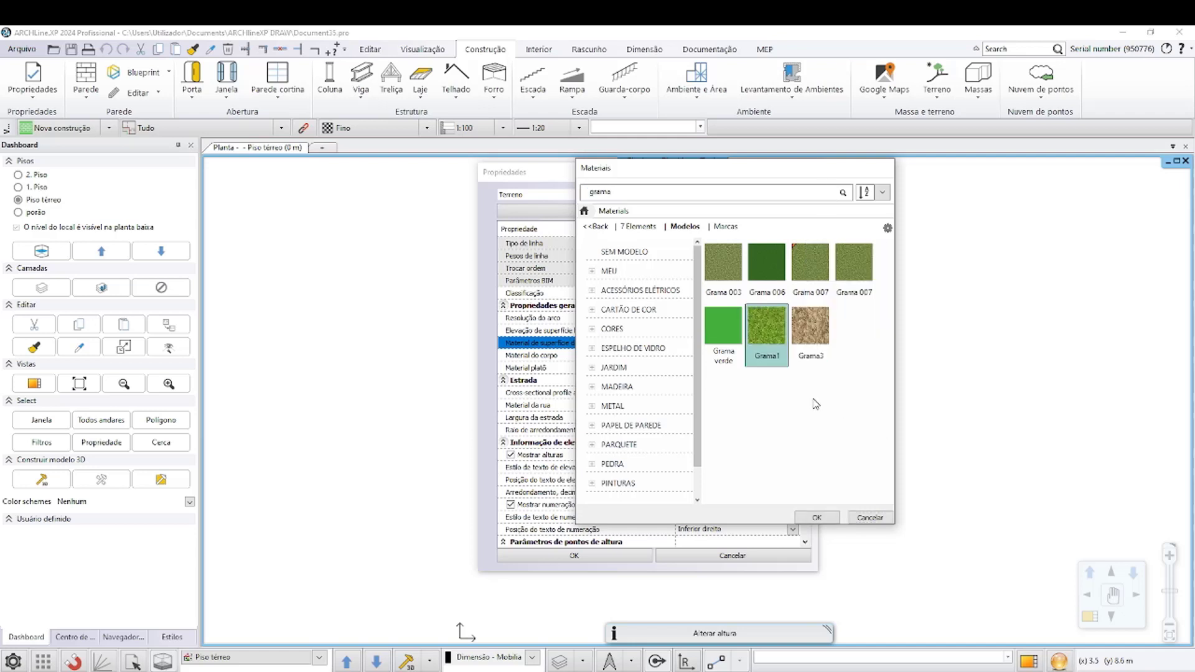
pyautogui.click(817, 519)
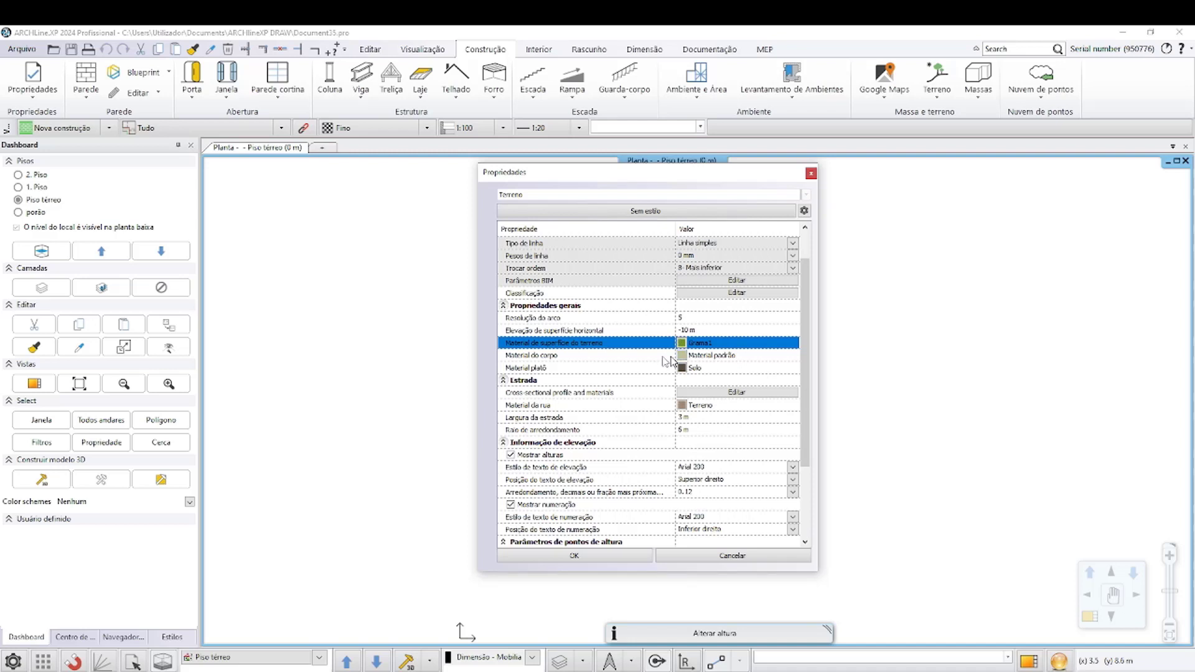
# Open the material library for the terrain's body material and select the Terreno material.
pyautogui.click(552, 361)
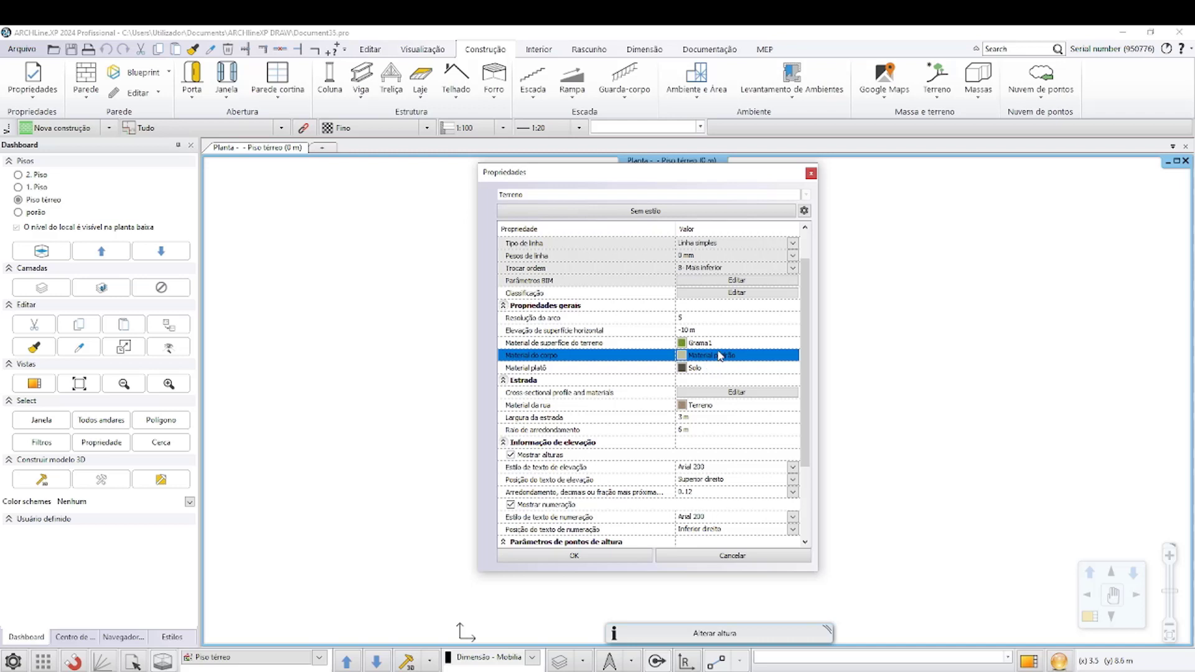
pyautogui.click(709, 363)
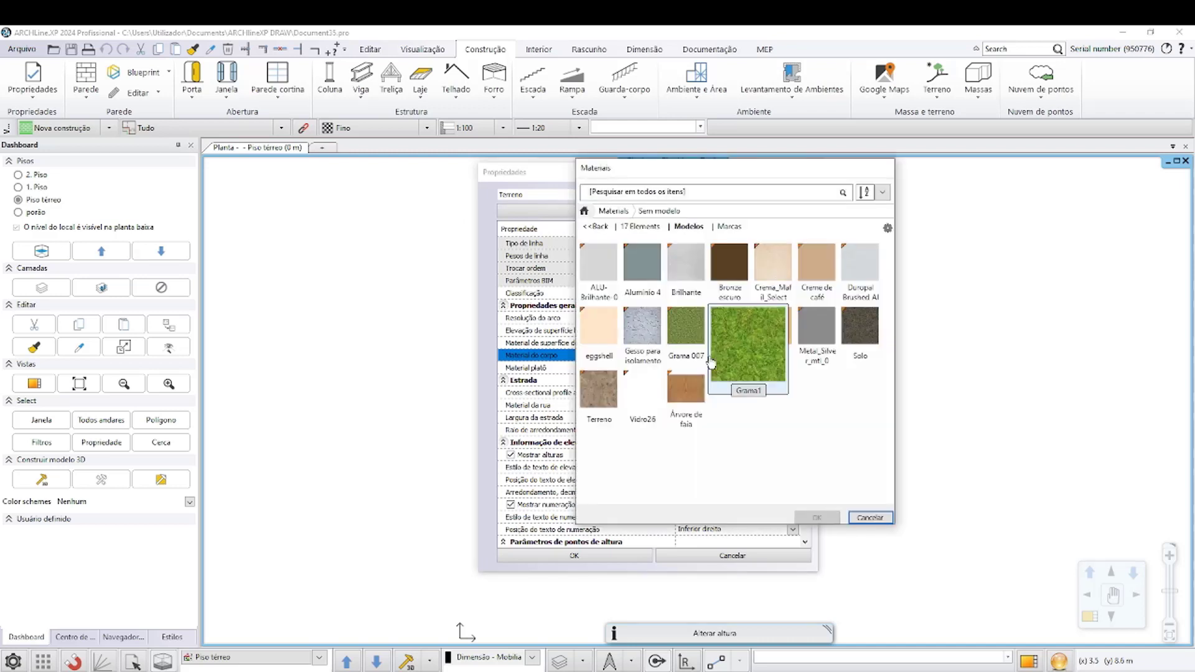
pyautogui.moveTo(695, 429)
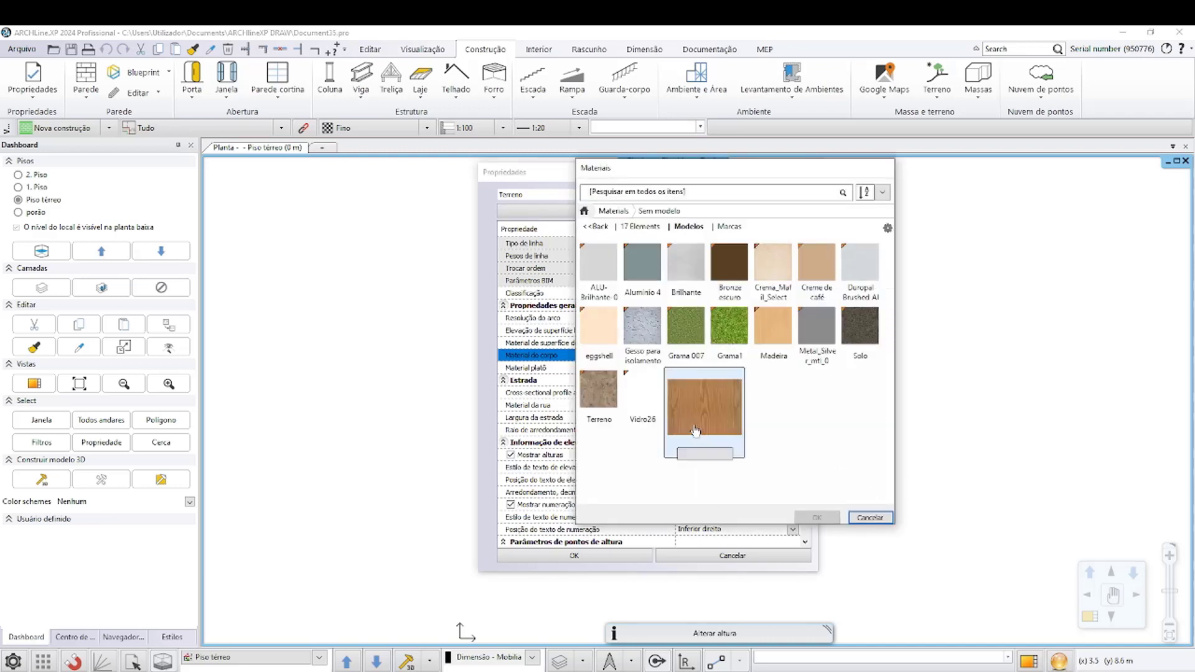
pyautogui.click(599, 401)
pyautogui.moveTo(596, 390)
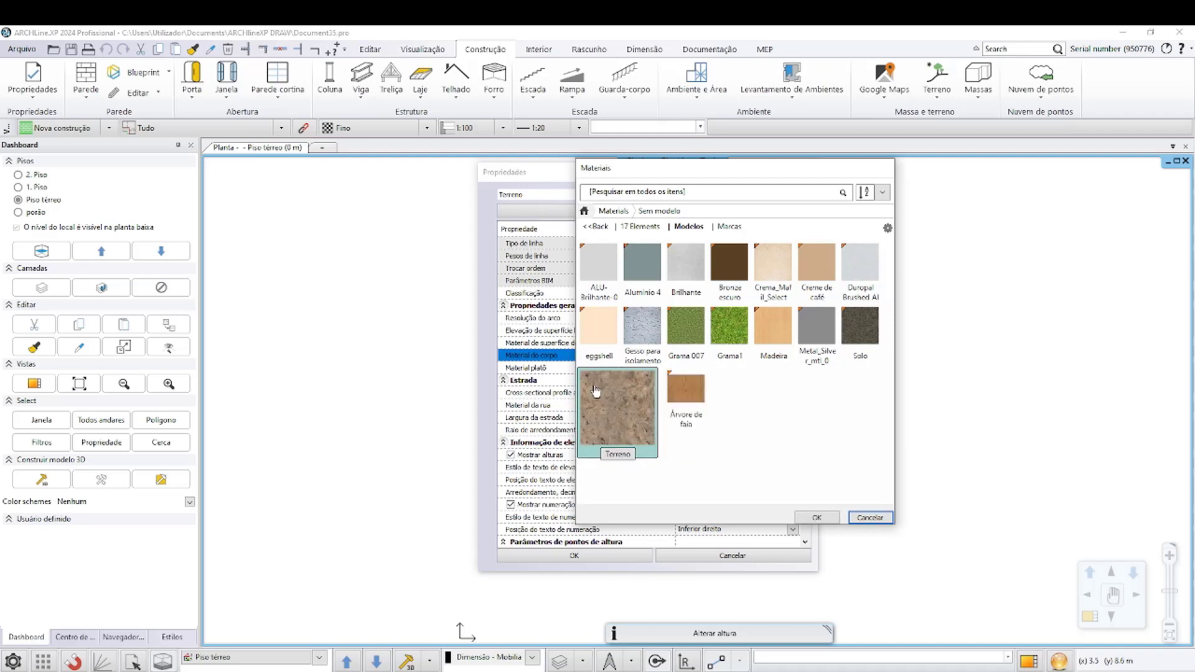
# Edit the Terreno material's definition and choose the Terra pattern as its section hatch.
pyautogui.rightClick(596, 390)
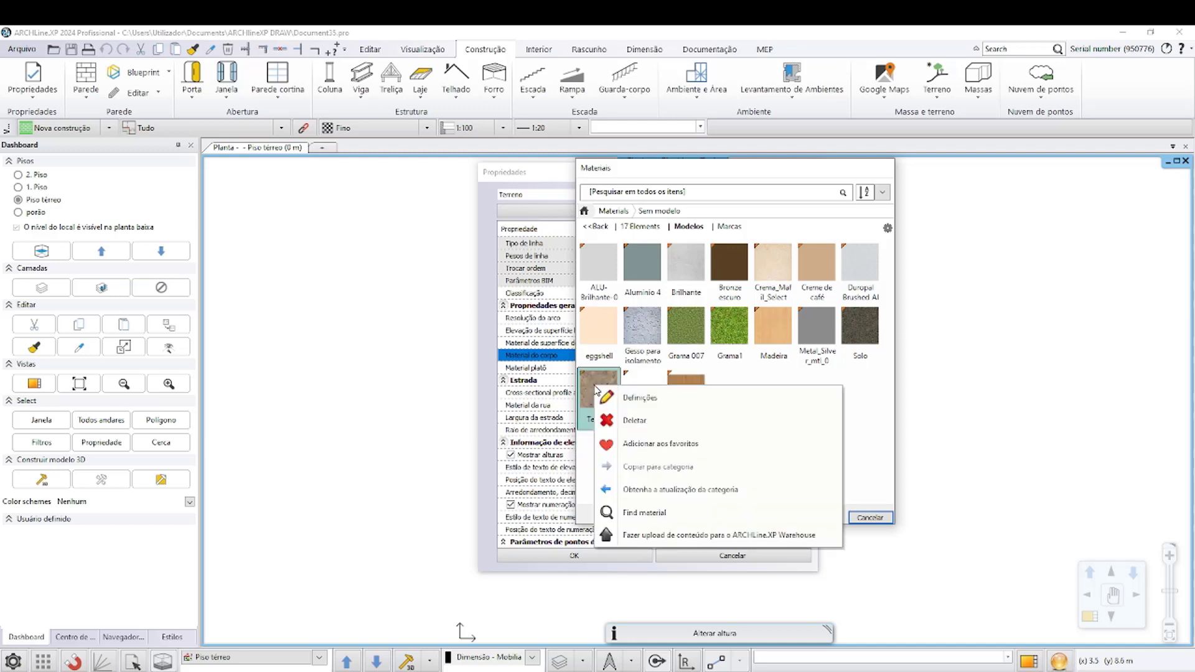
pyautogui.click(629, 401)
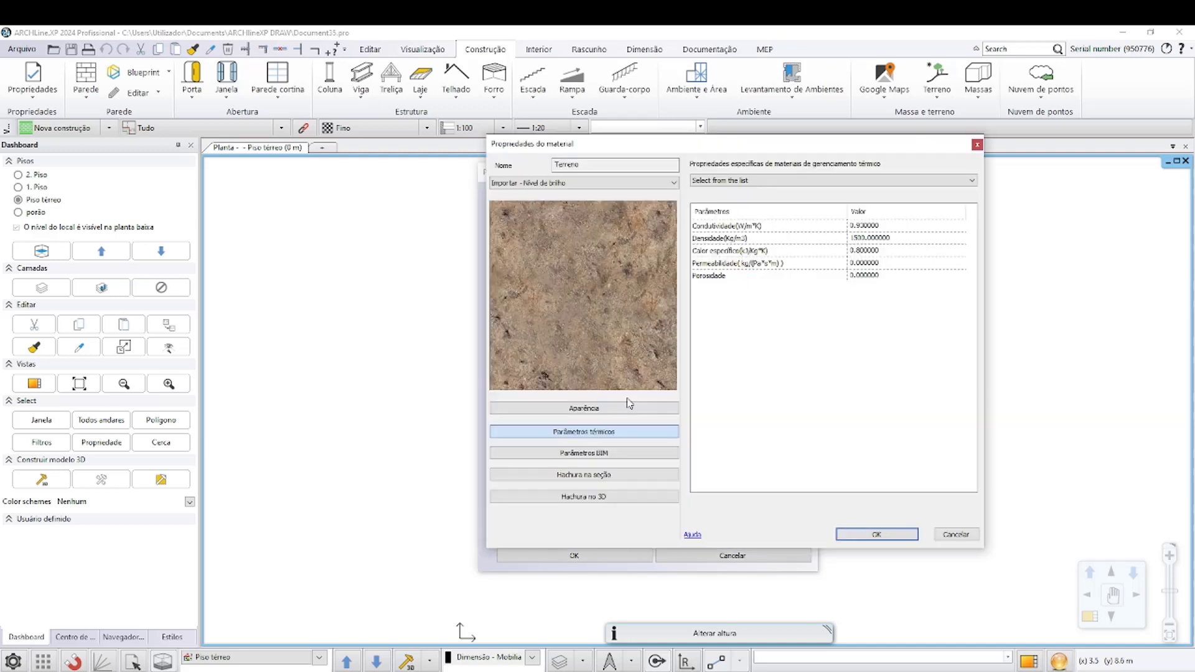
pyautogui.click(562, 476)
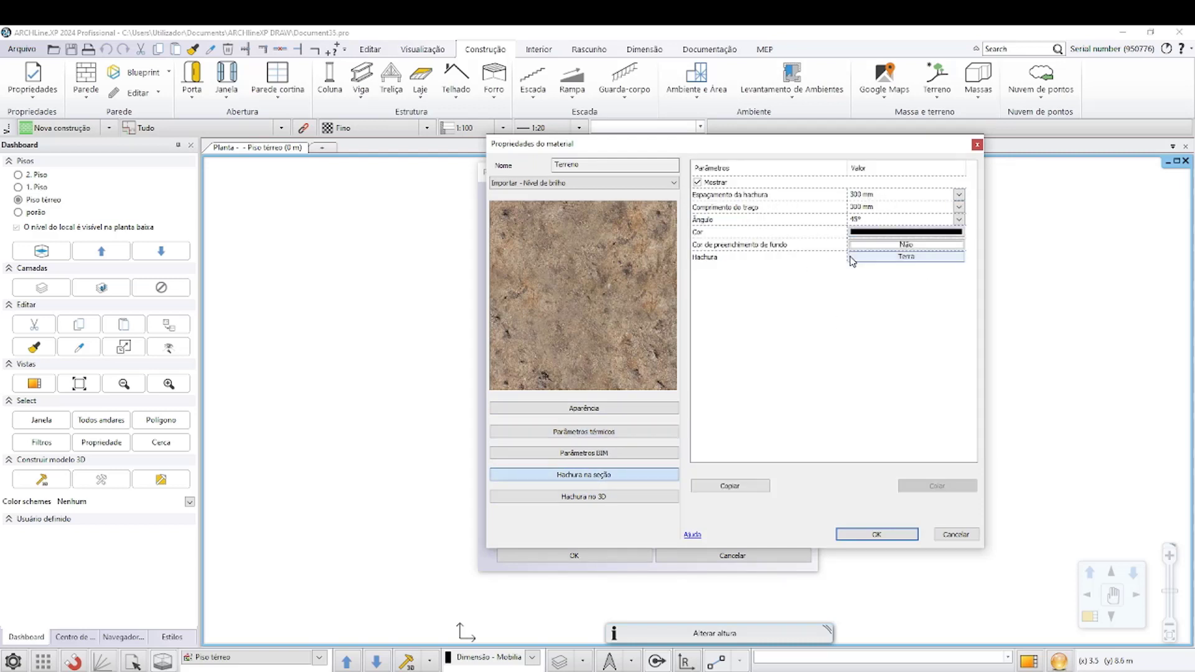
pyautogui.click(884, 257)
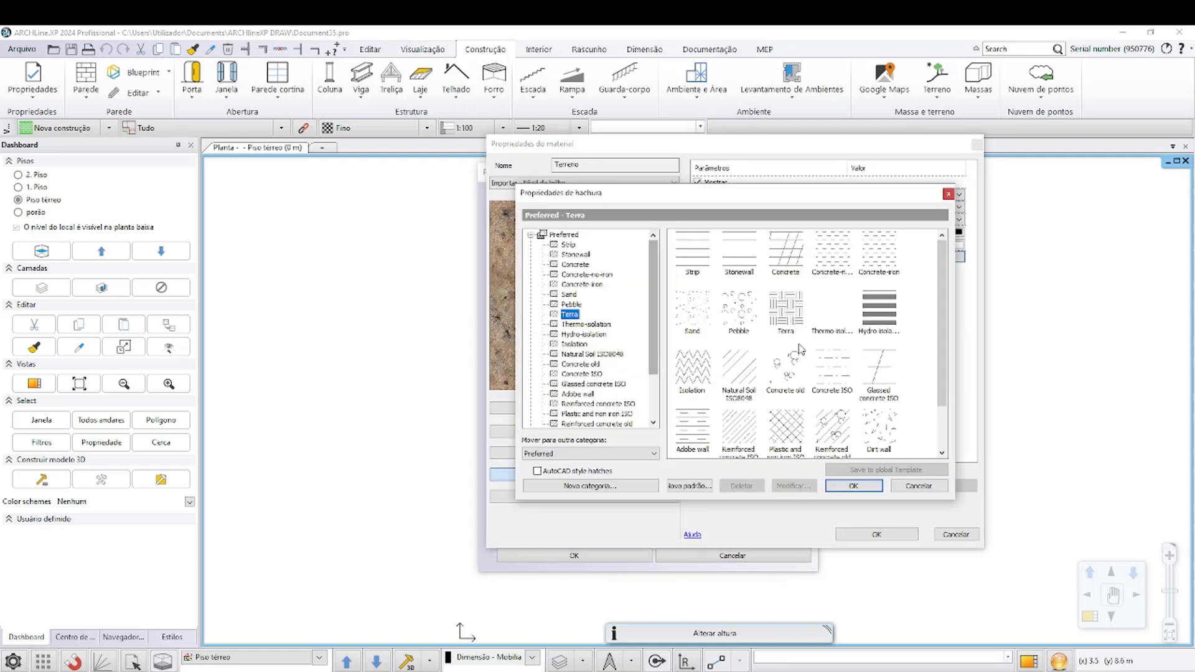
pyautogui.click(786, 308)
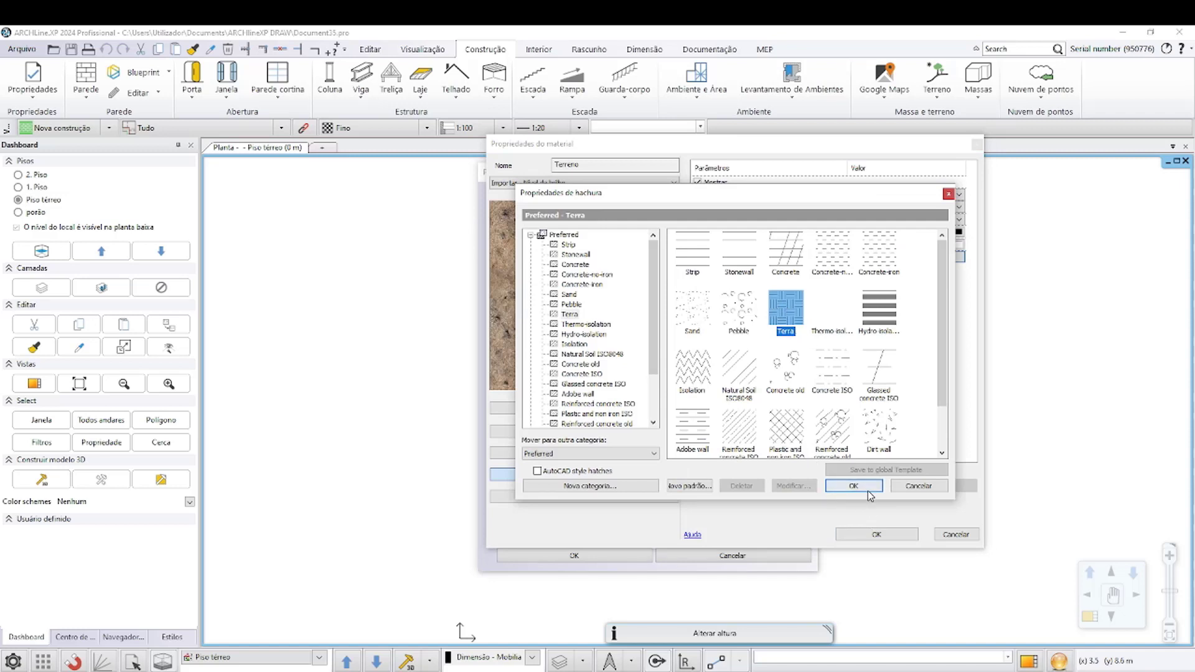
pyautogui.click(840, 486)
# Set the Terreno section hatch's spacing and dash length to 100 mm.
pyautogui.click(875, 197)
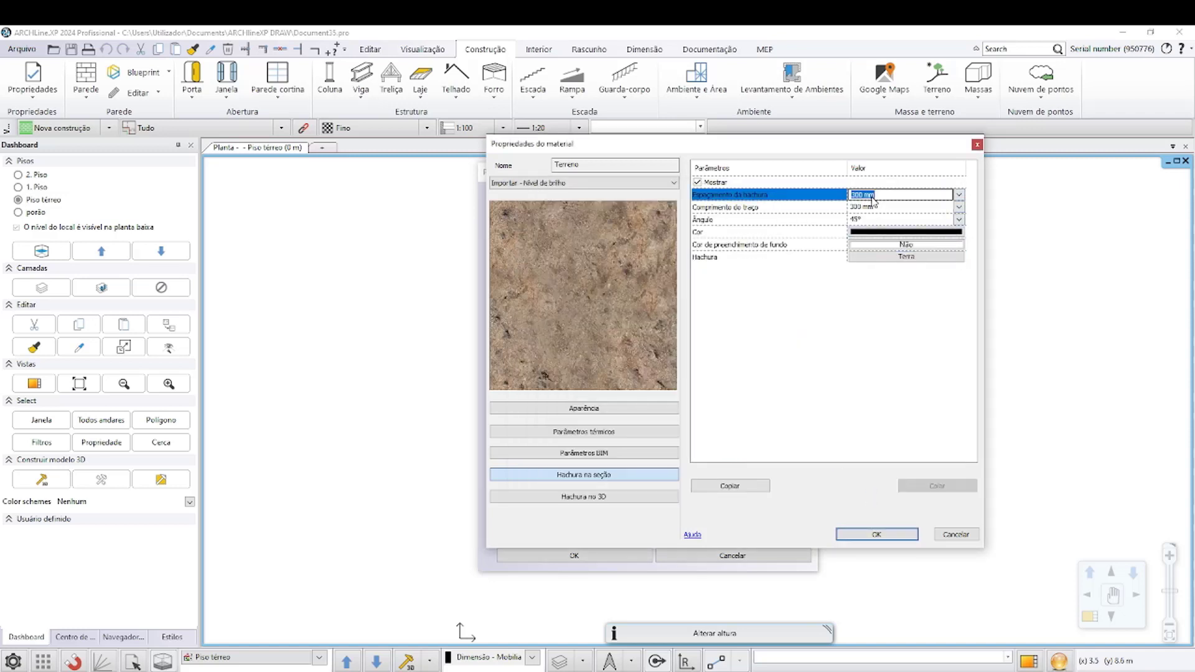
pyautogui.click(879, 207)
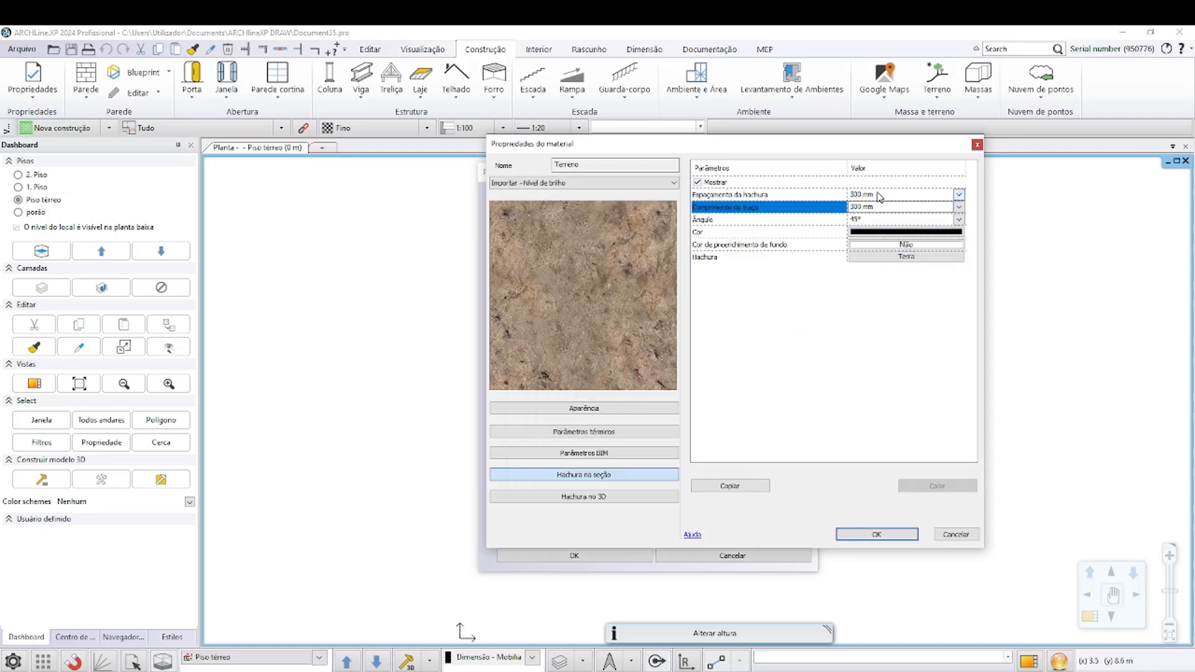
pyautogui.click(878, 196)
pyautogui.write('100')
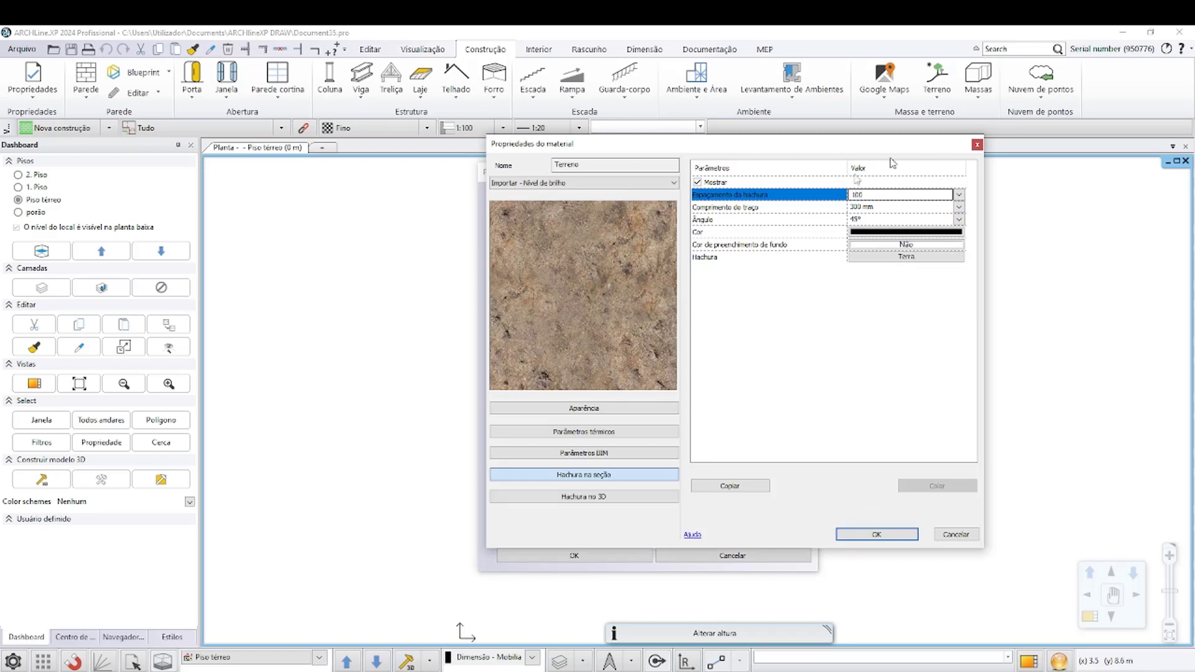
pyautogui.click(884, 207)
pyautogui.write('100')
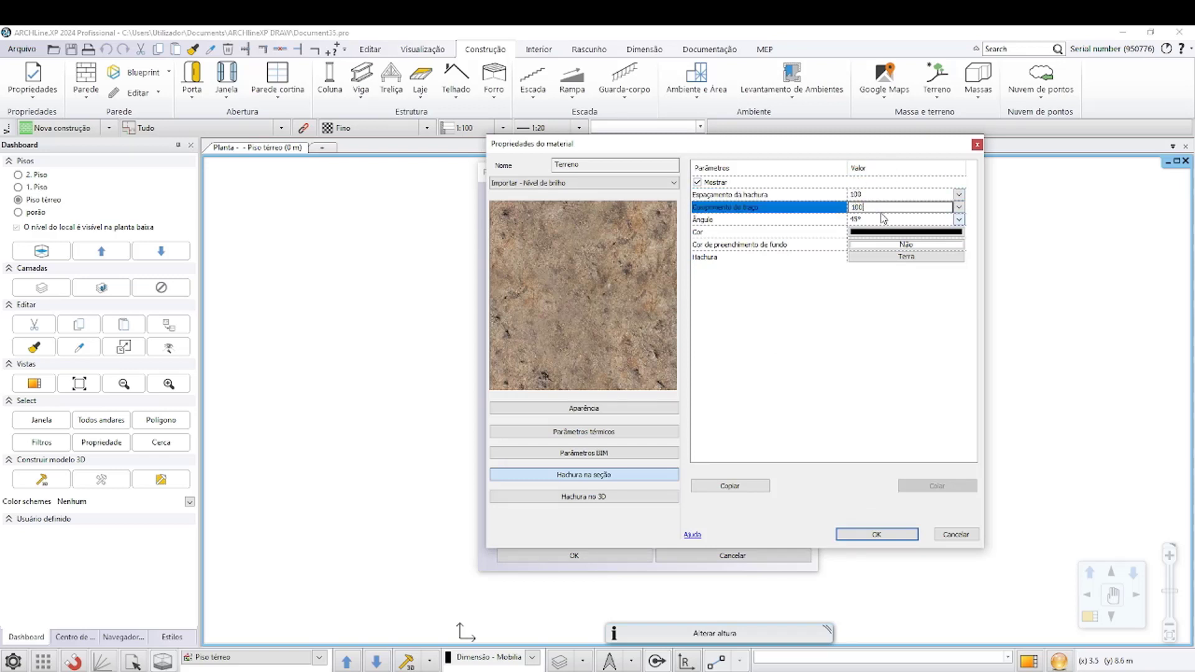
# Set the Terreno section hatch's spacing and dash length to 150 mm and apply Terreno as the terrain's body material.
pyautogui.click(887, 196)
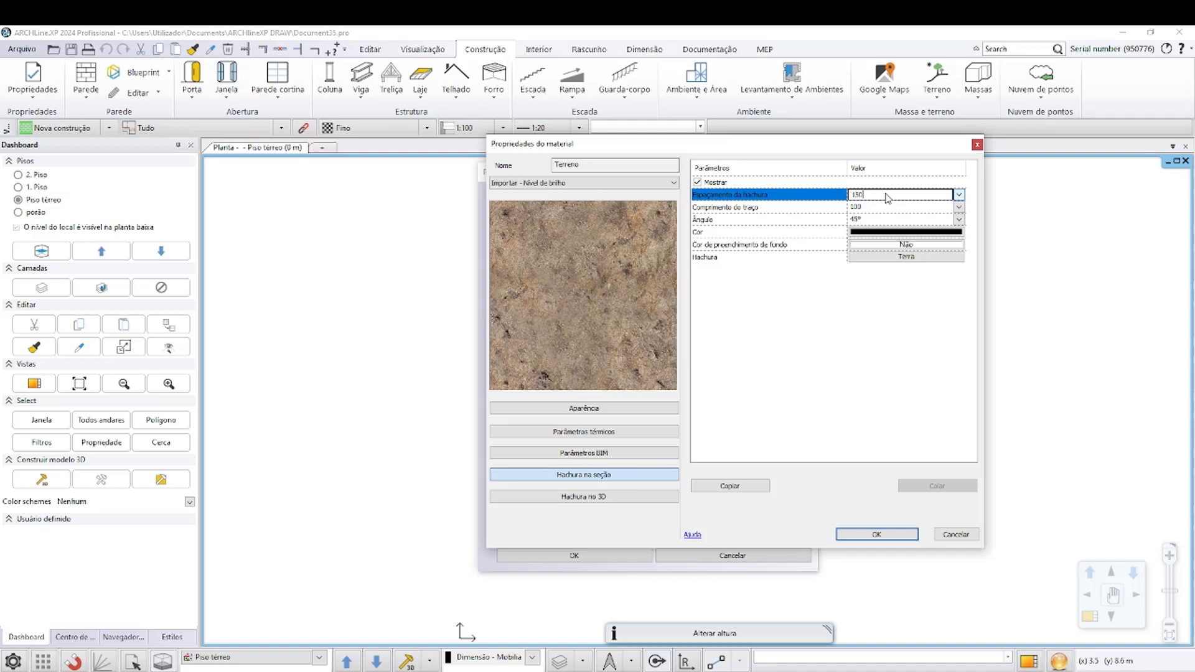
pyautogui.click(883, 208)
pyautogui.write('15')
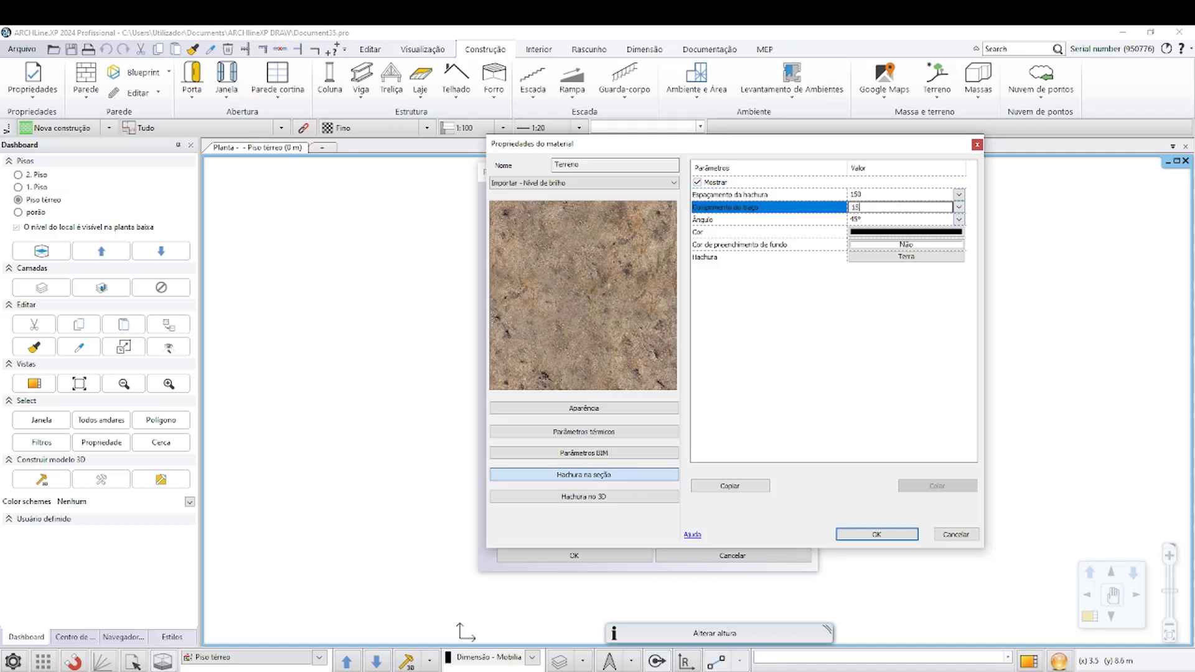
pyautogui.click(878, 534)
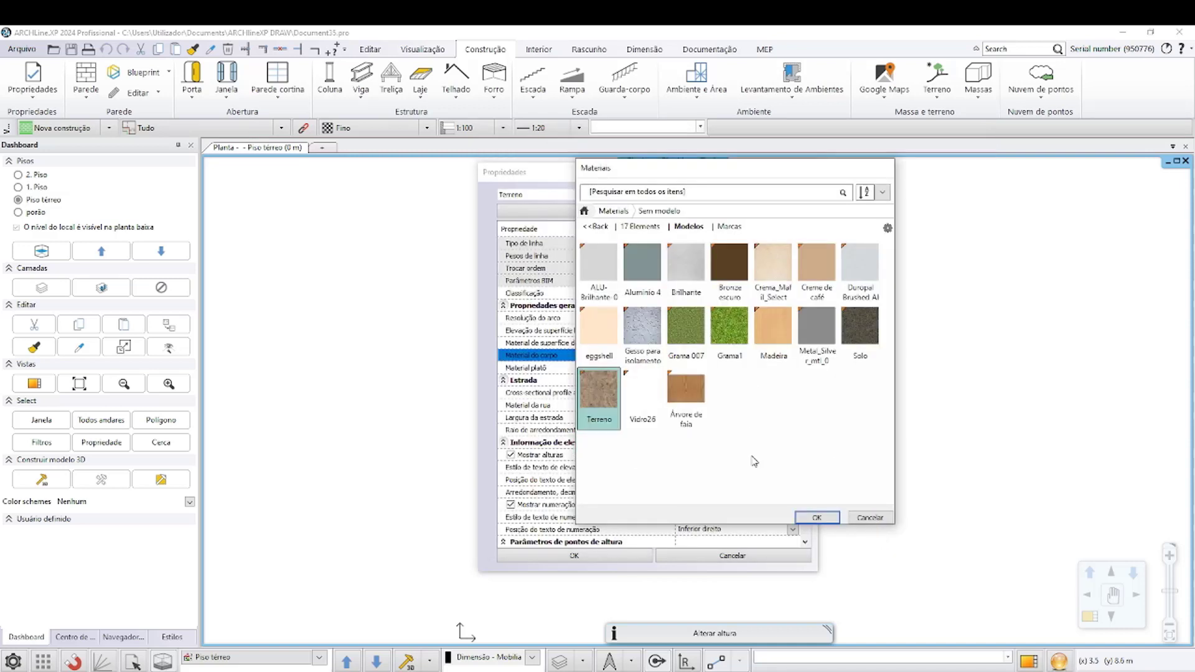
pyautogui.click(816, 519)
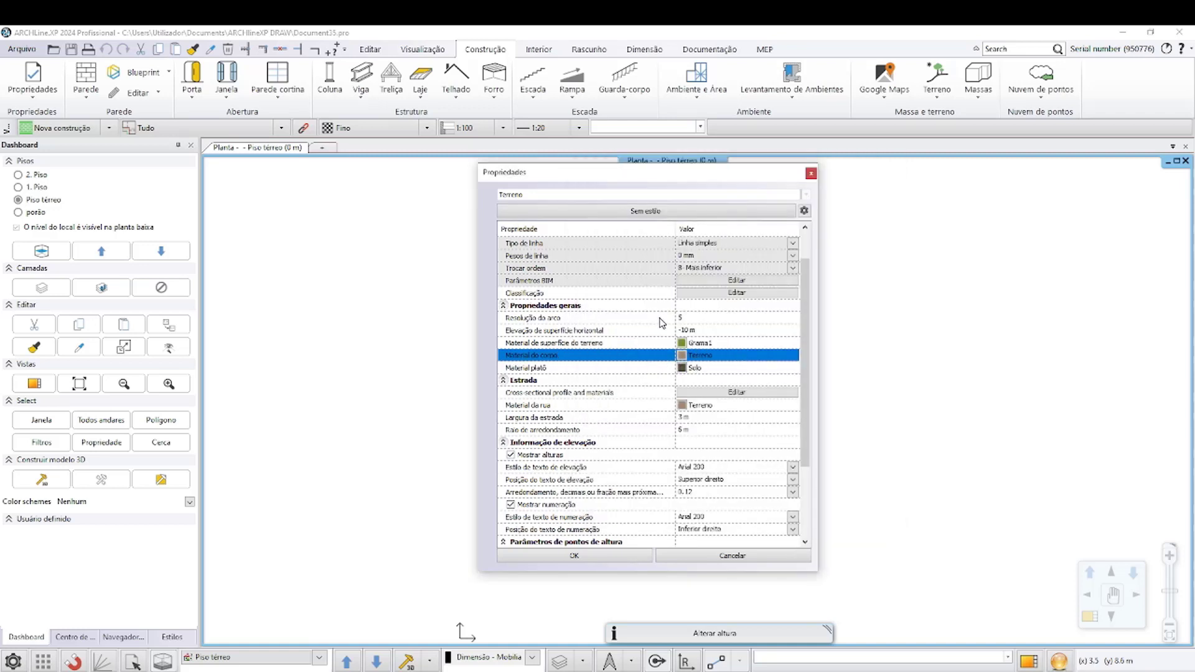
# Choose Solo from the material library as the terrain's plateau material.
pyautogui.click(537, 369)
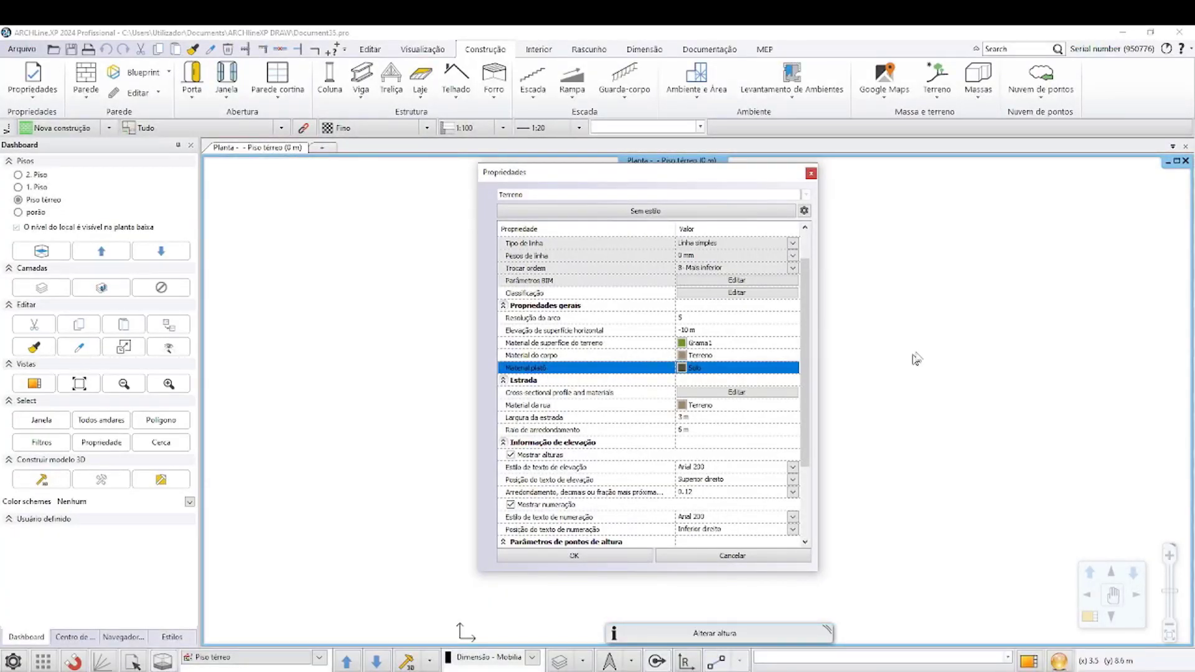
pyautogui.click(703, 372)
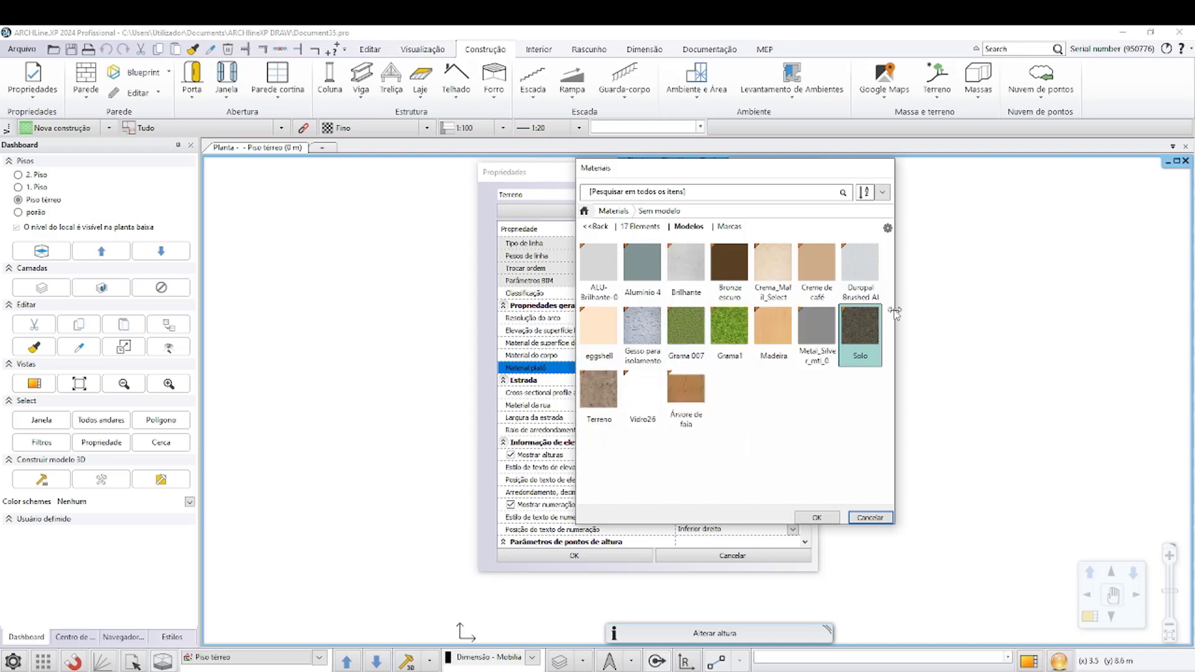
pyautogui.click(611, 397)
pyautogui.click(855, 330)
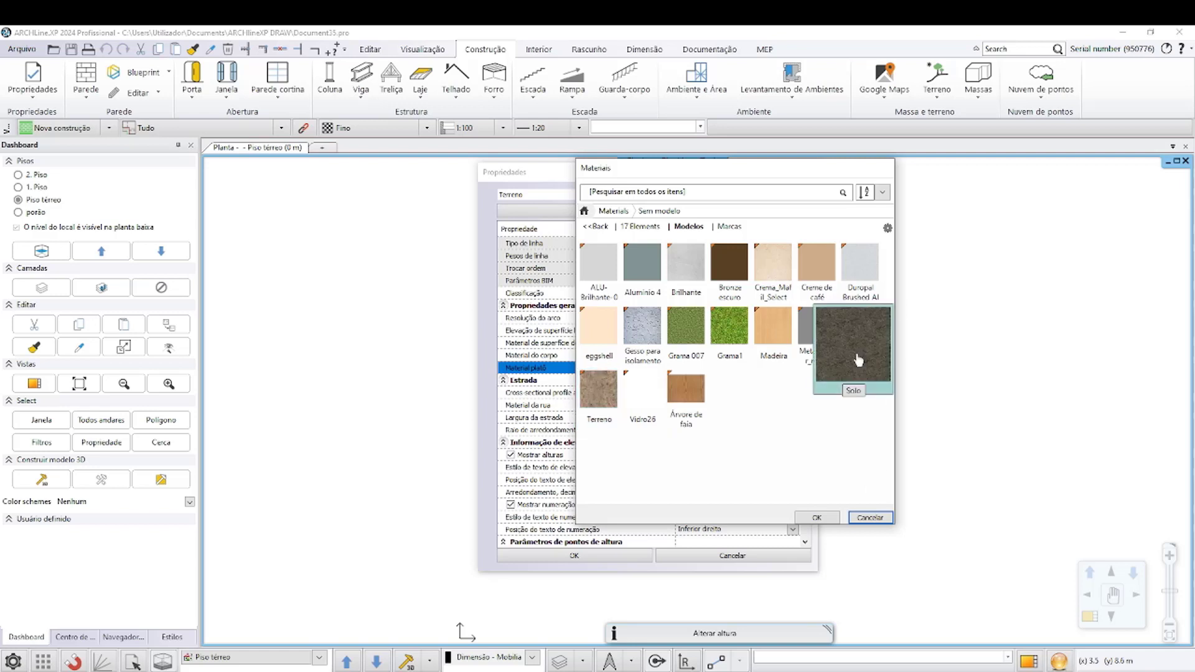
pyautogui.click(816, 517)
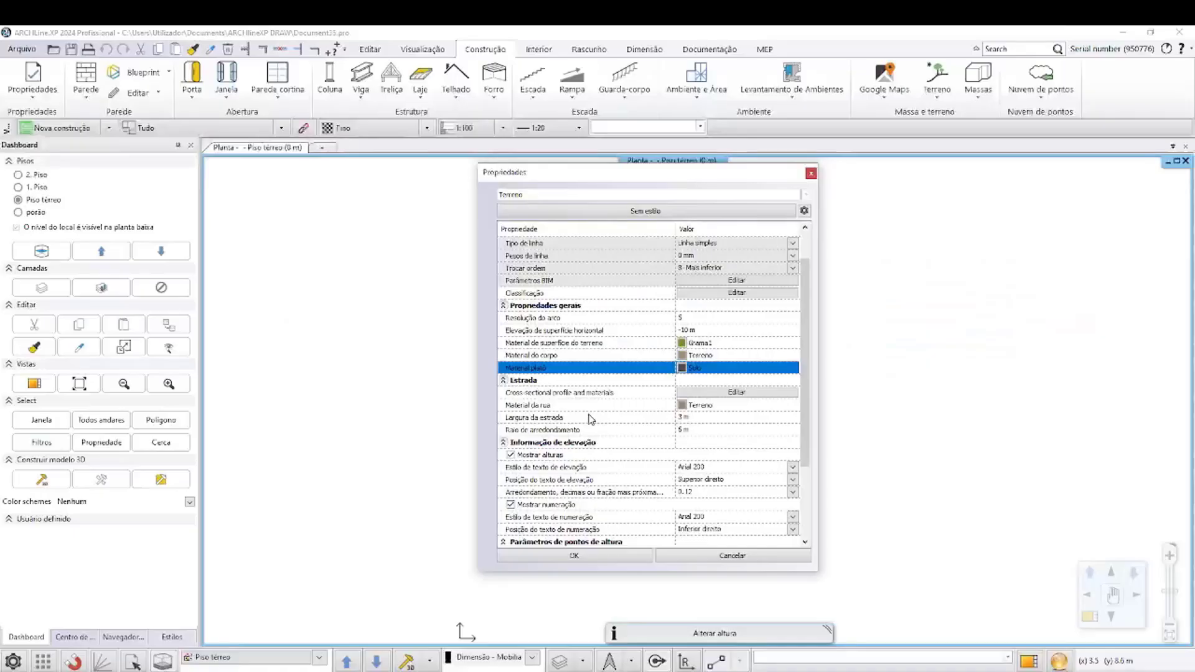
# Edit the road's cross-sectional profile and materials, search all materials for "asf" and assign Asfalto as the road material.
pyautogui.click(547, 393)
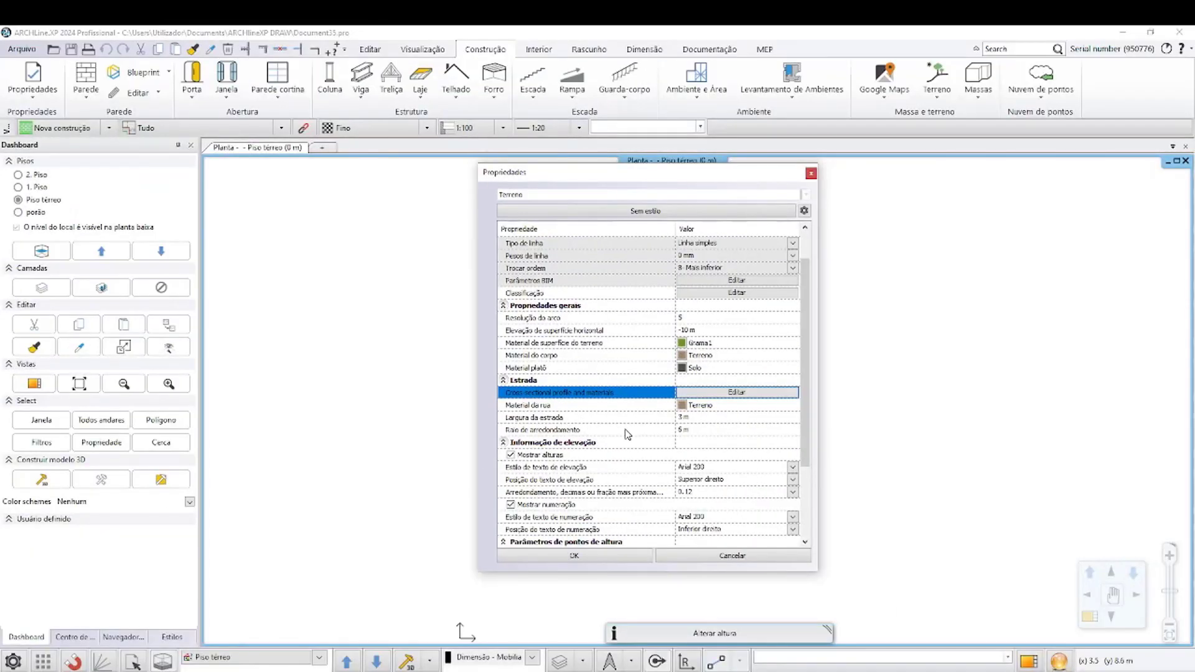
pyautogui.click(725, 399)
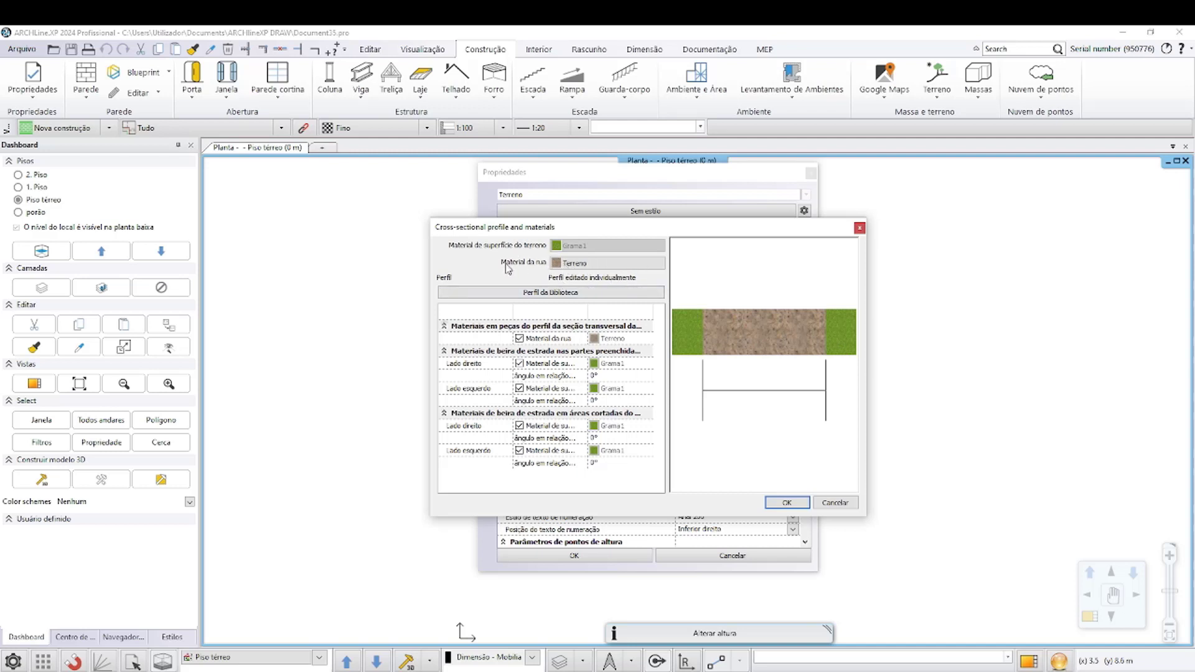
pyautogui.click(571, 267)
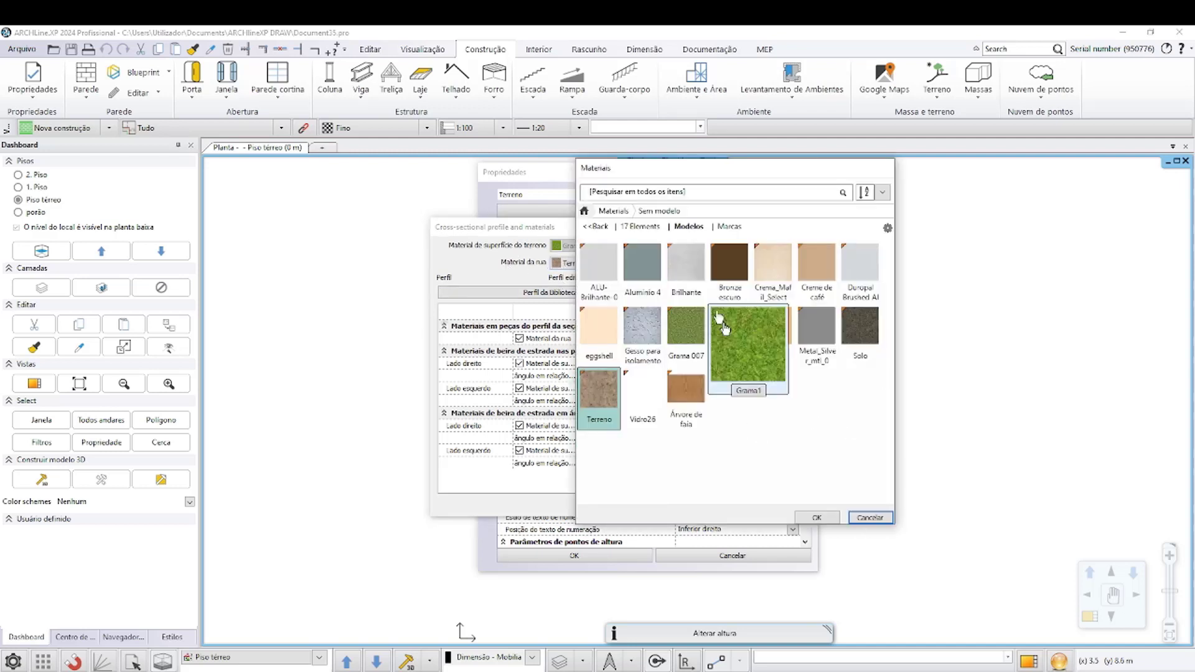
pyautogui.click(641, 213)
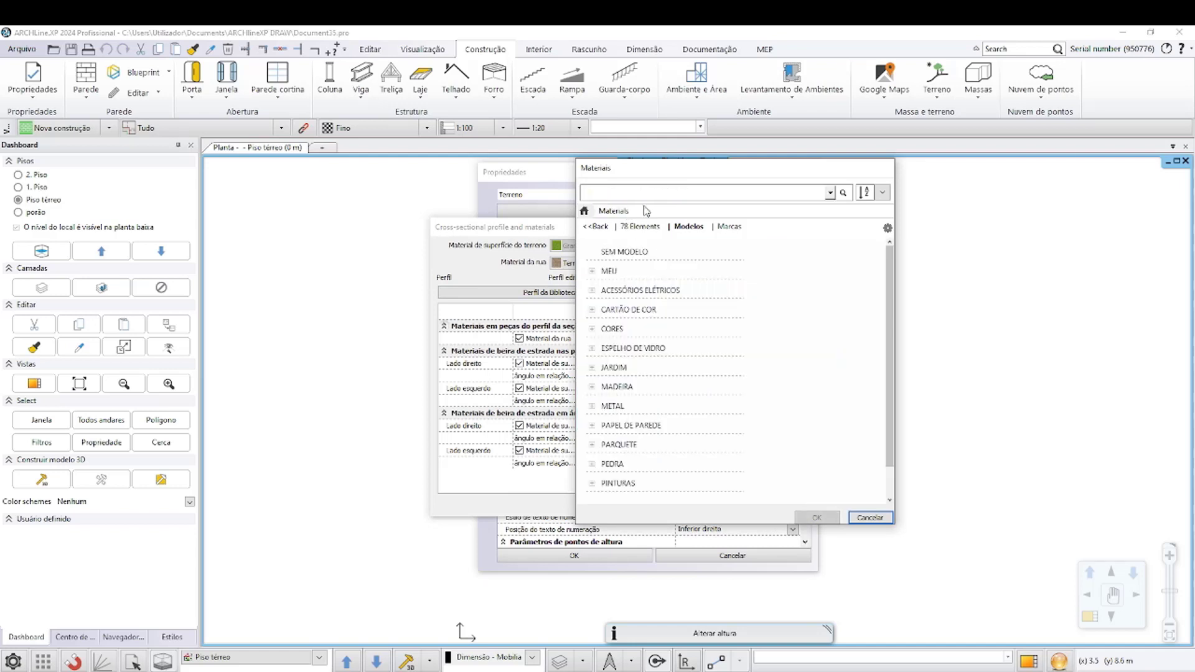
pyautogui.write('asf')
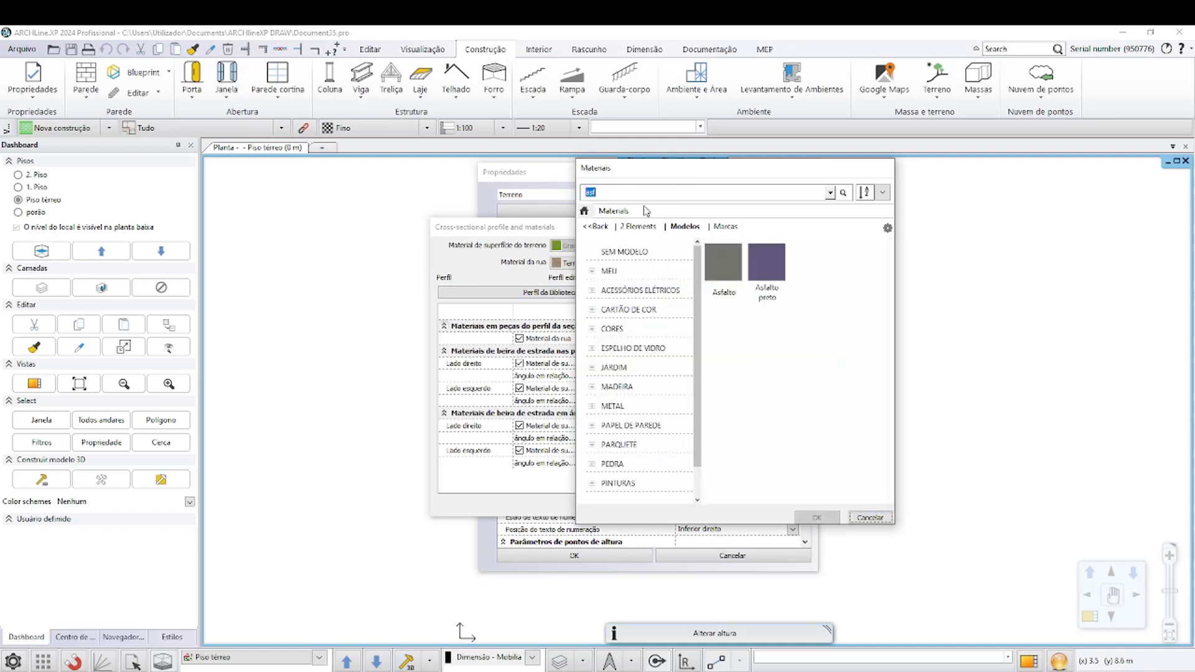
pyautogui.click(723, 266)
pyautogui.click(816, 517)
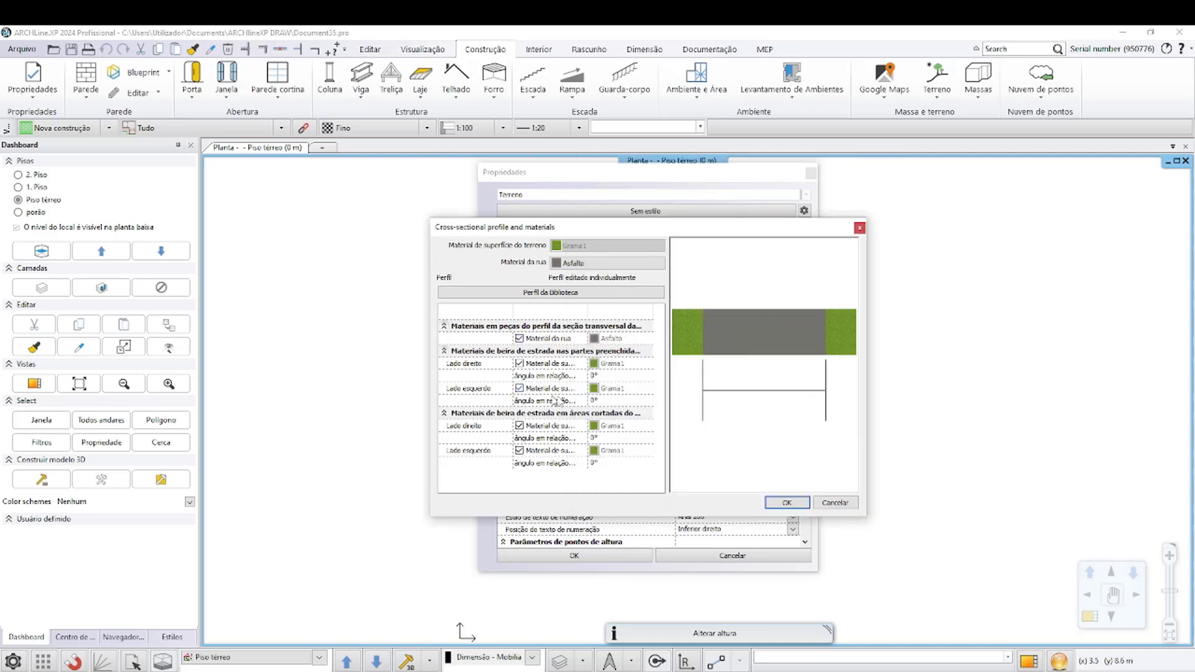
# Examine which parts of the road cross-section the road material and the two roadside materials cover in filled and cut areas.
pyautogui.click(611, 366)
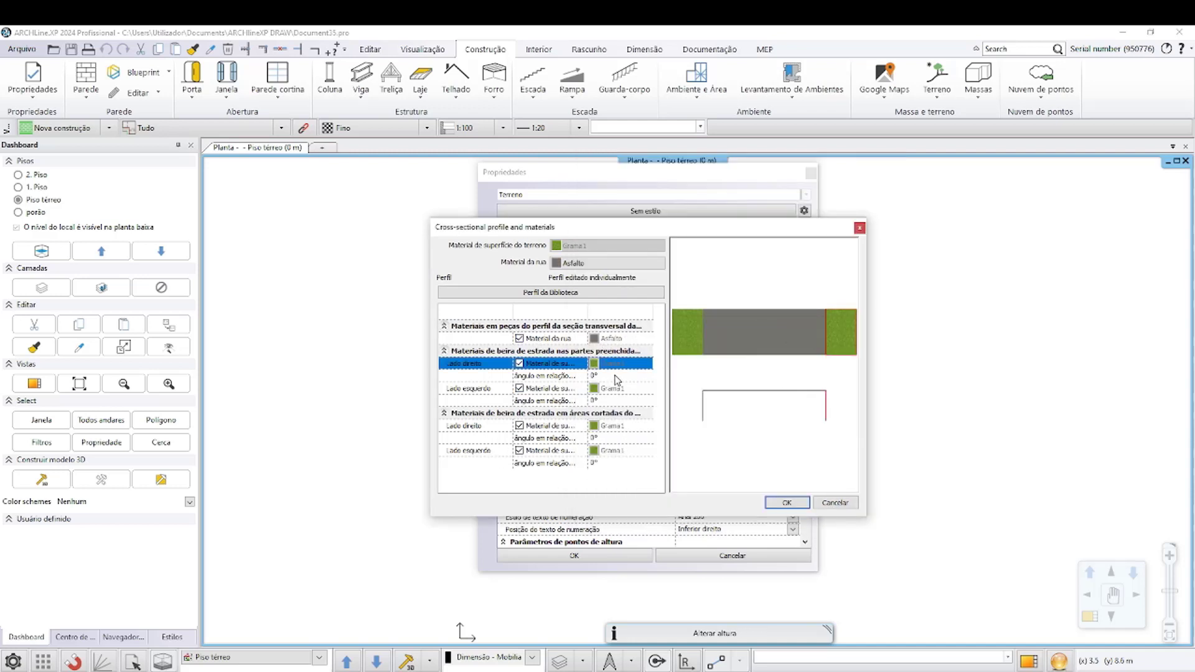
pyautogui.click(617, 388)
pyautogui.click(619, 401)
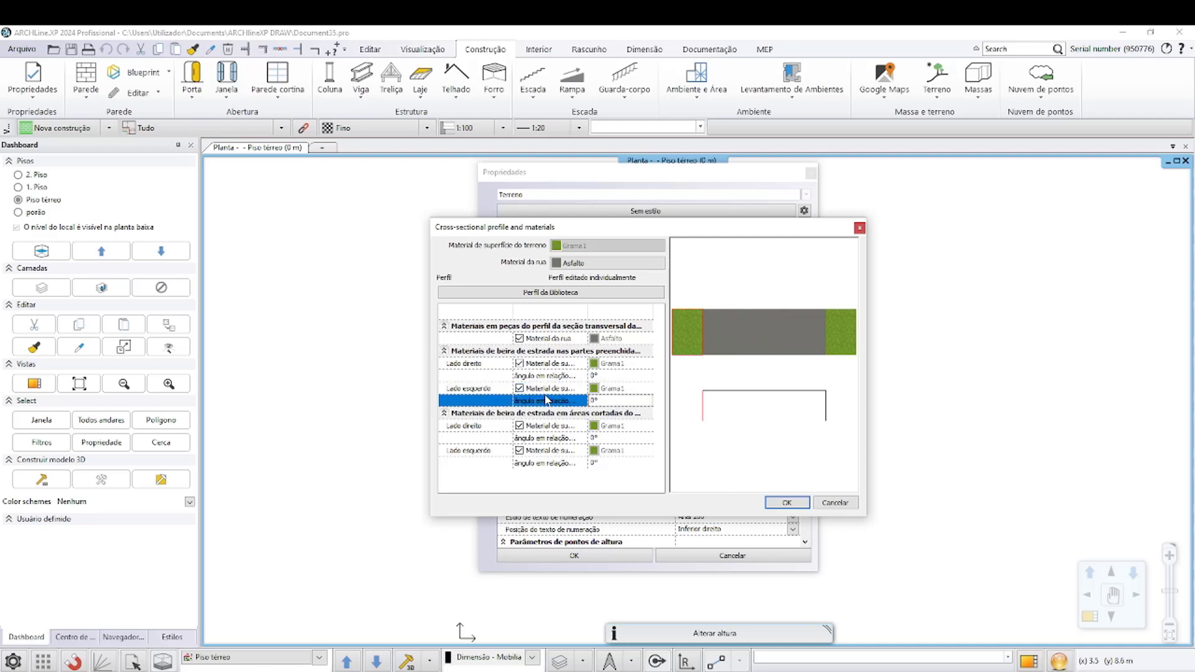
pyautogui.click(519, 365)
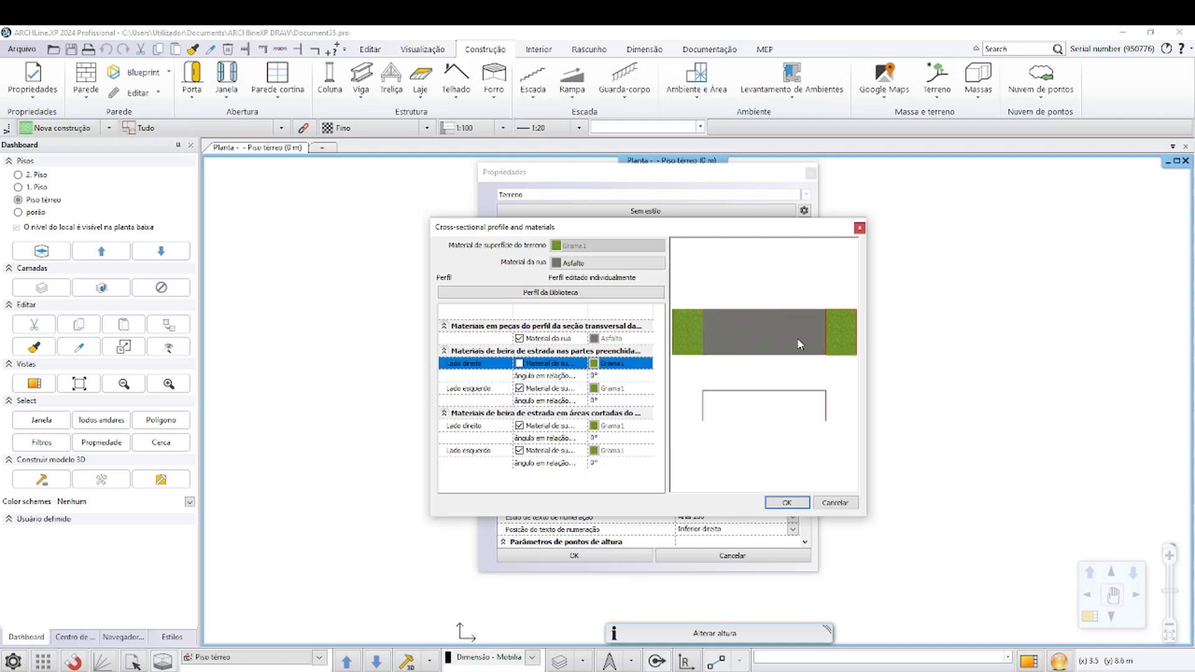
pyautogui.click(623, 339)
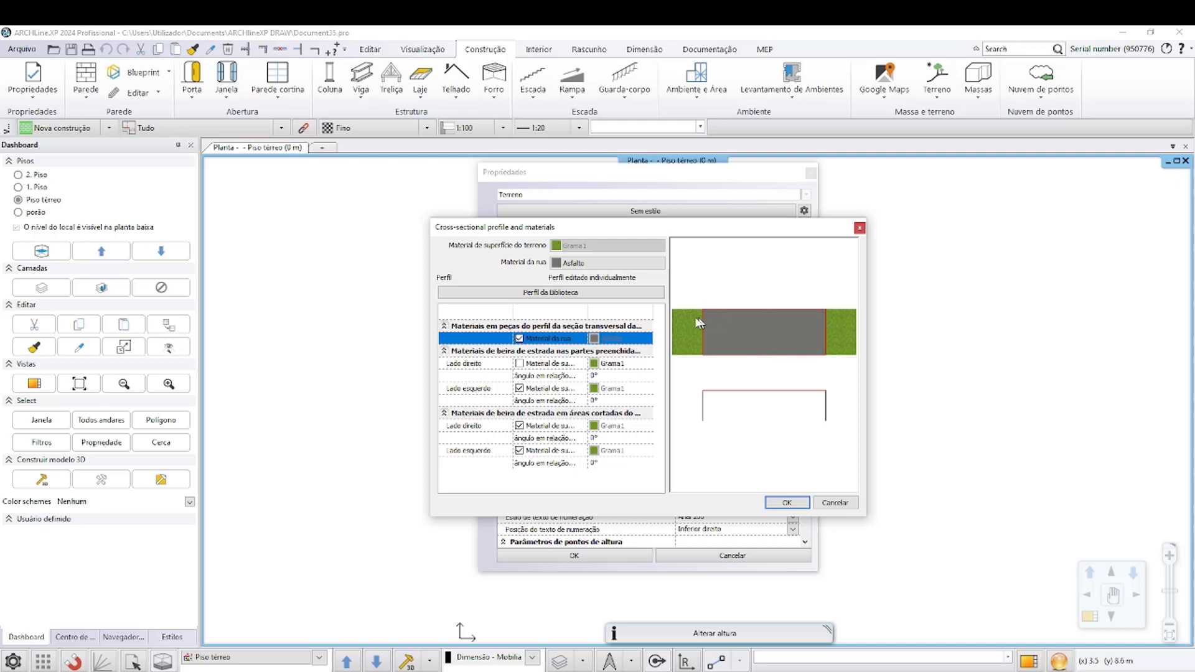
pyautogui.click(556, 365)
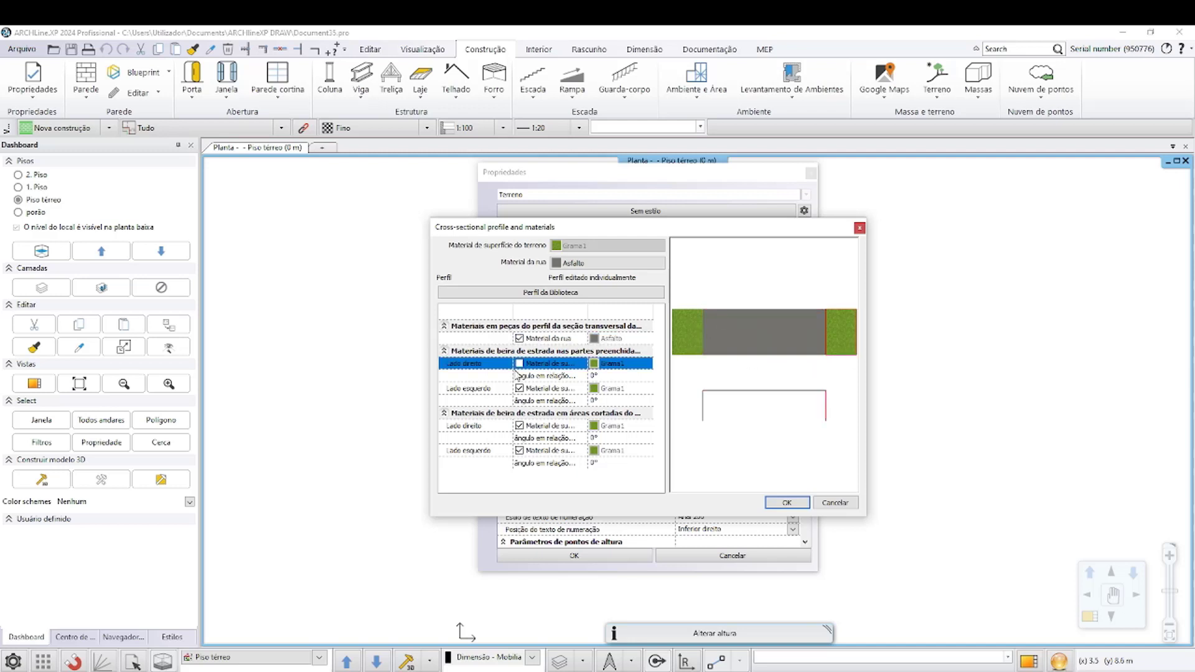
pyautogui.click(571, 392)
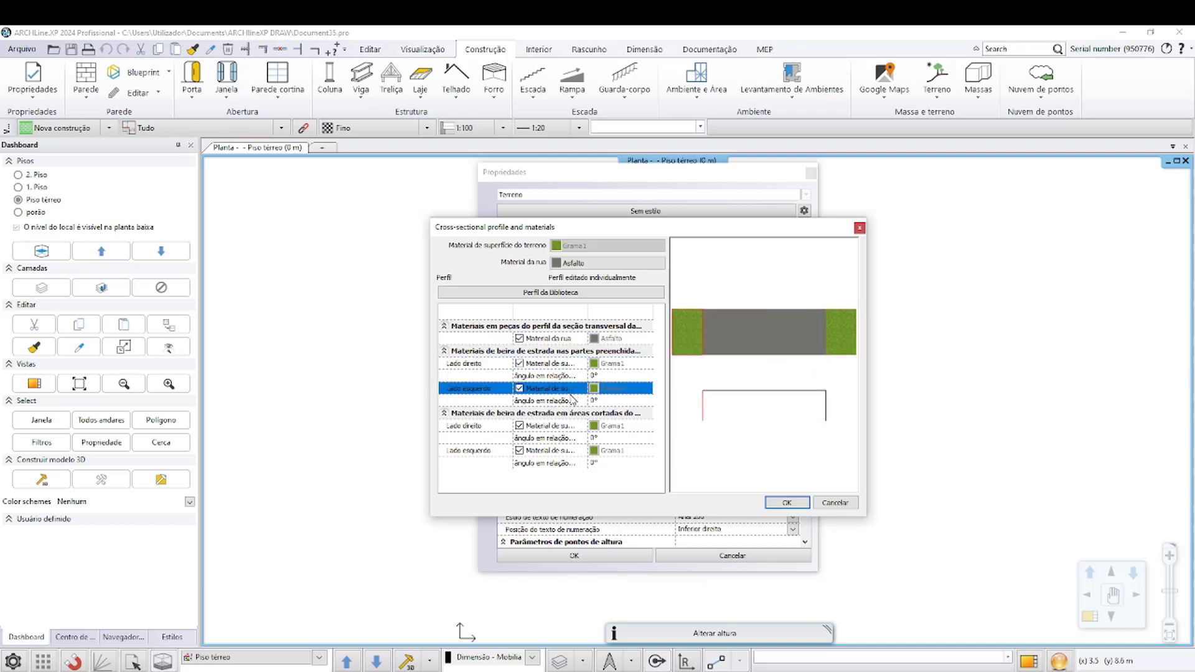
pyautogui.click(565, 429)
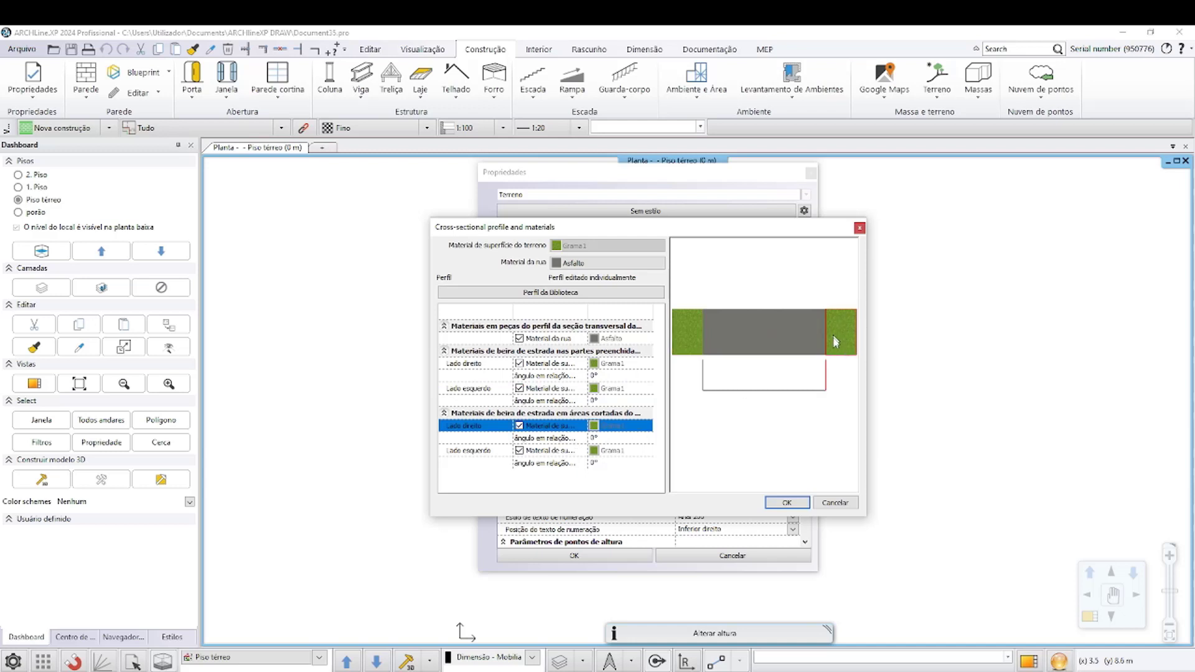
pyautogui.click(559, 452)
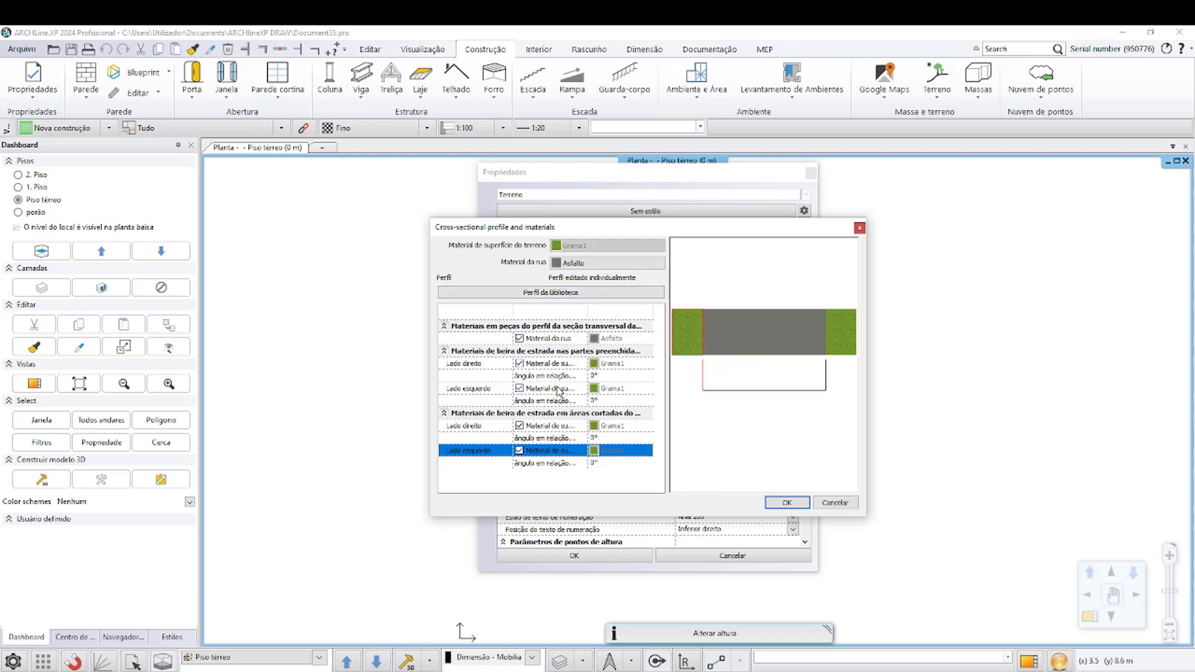
pyautogui.click(610, 363)
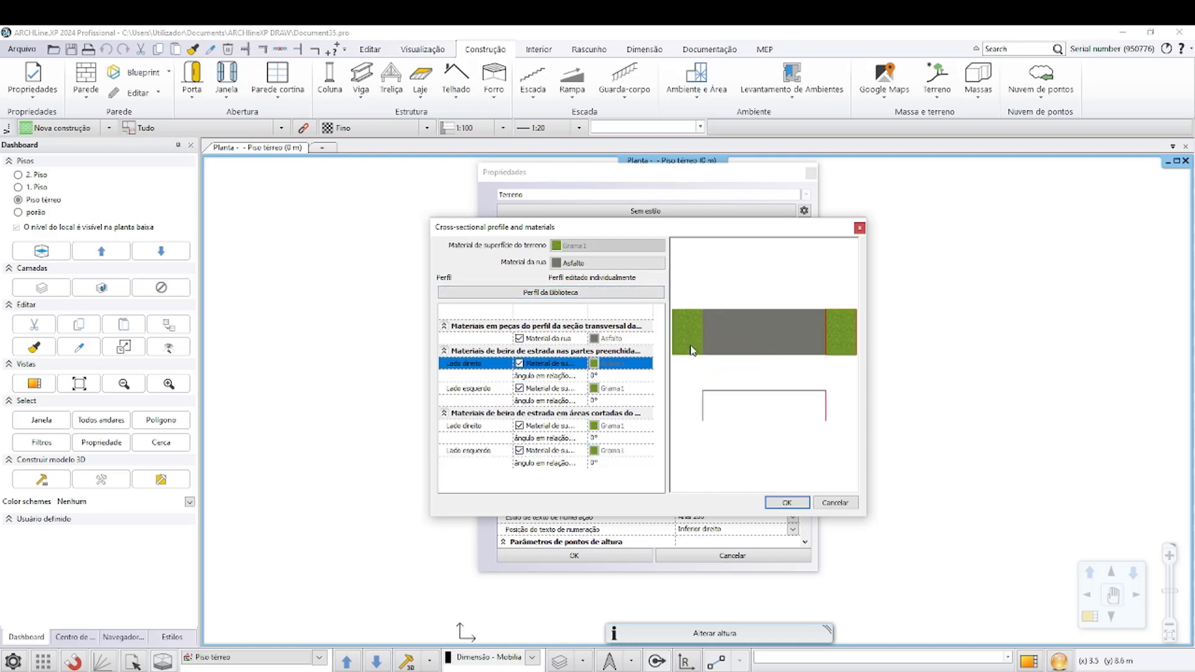
pyautogui.click(603, 390)
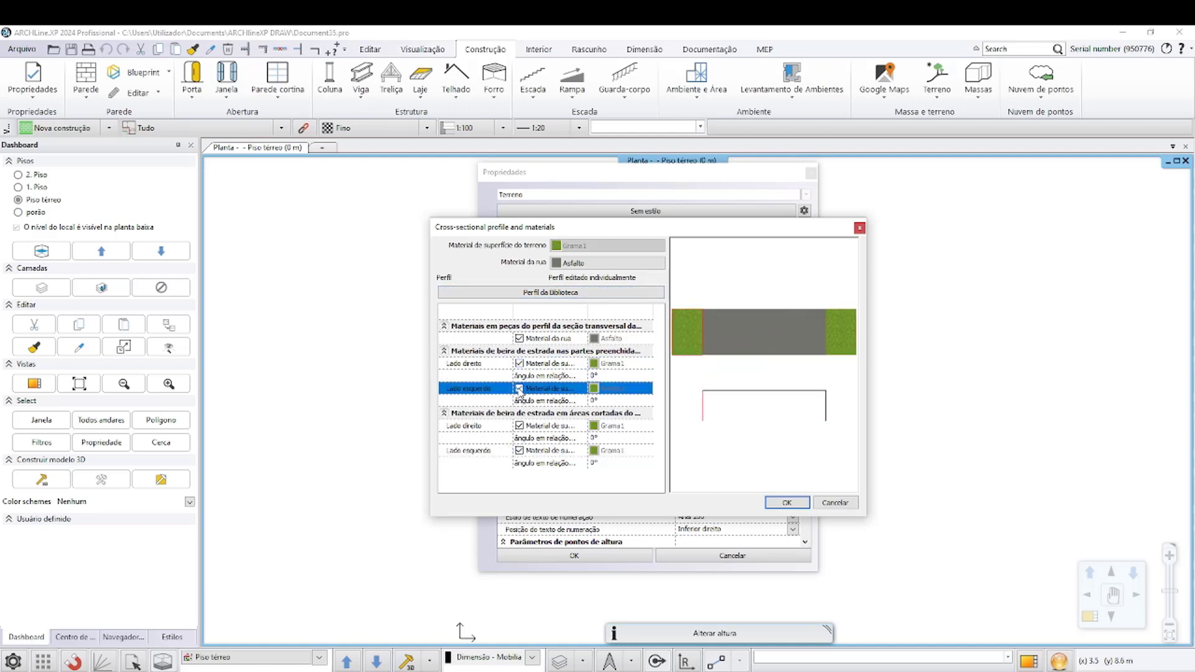
pyautogui.click(519, 389)
pyautogui.click(600, 392)
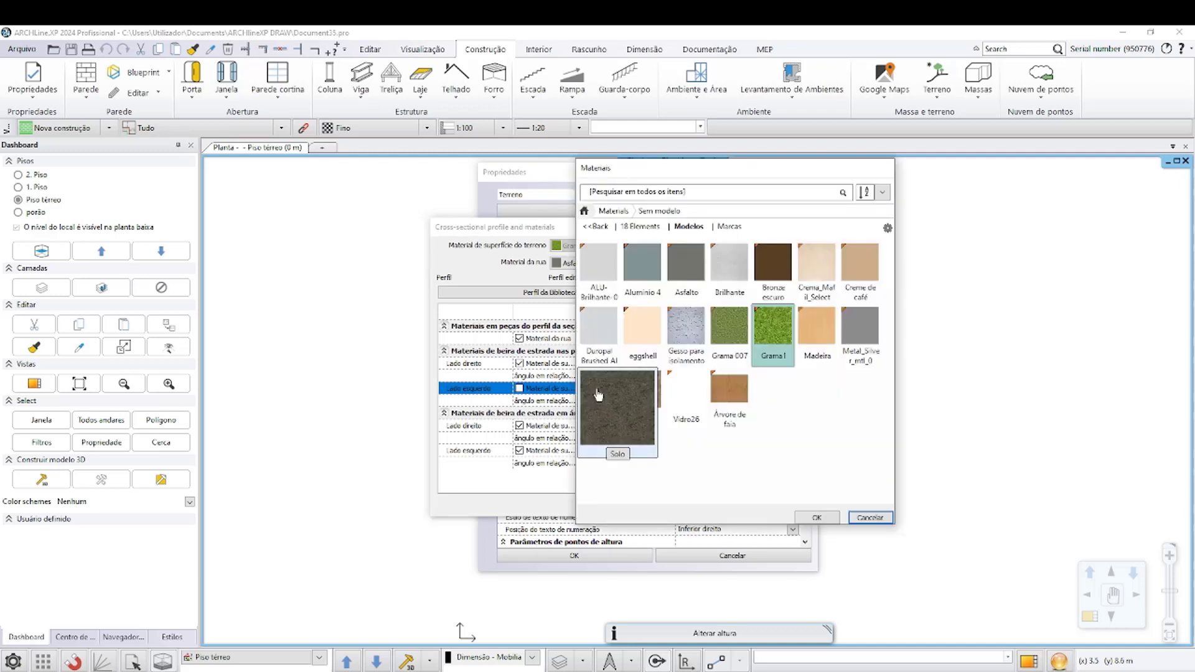
pyautogui.click(870, 516)
pyautogui.click(519, 388)
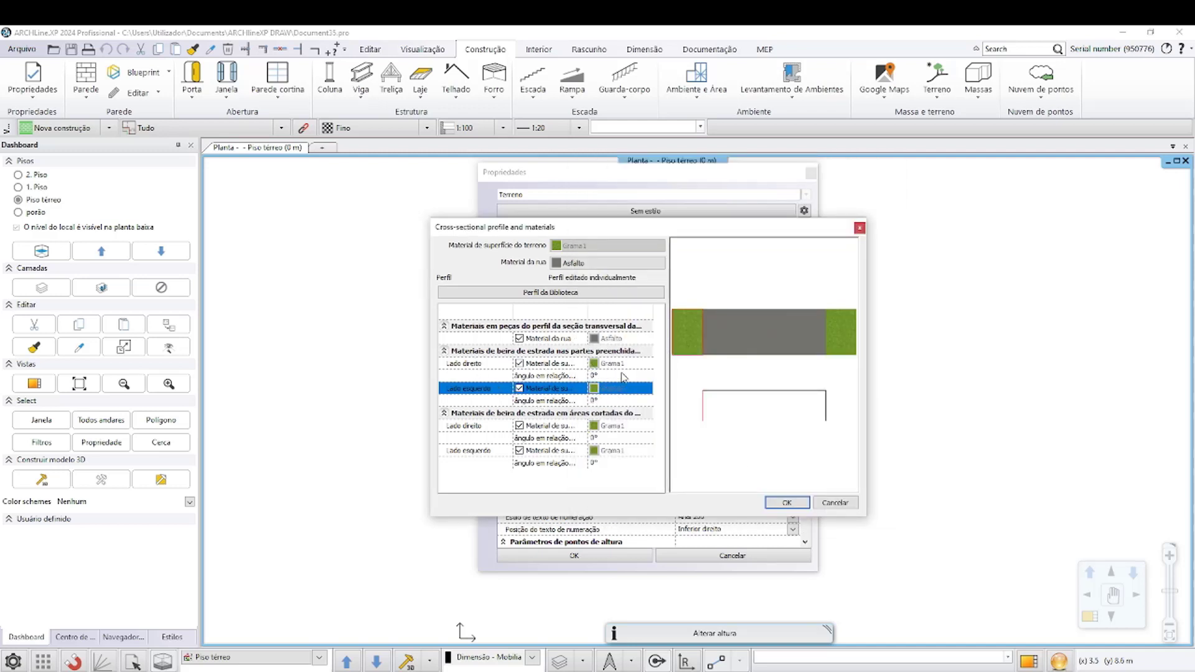
# Stop using the terrain surface material for the road's right side in filled areas and assign Bevel_paver from the Telha Exterior materials.
pyautogui.click(520, 364)
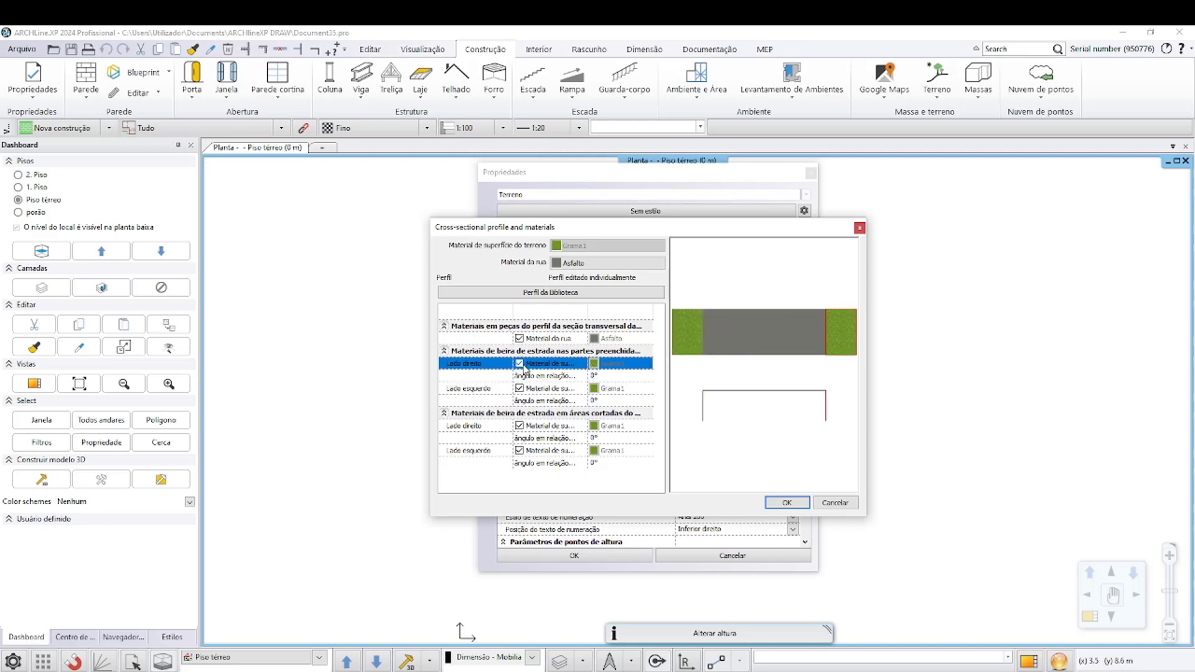
pyautogui.click(519, 364)
pyautogui.click(598, 363)
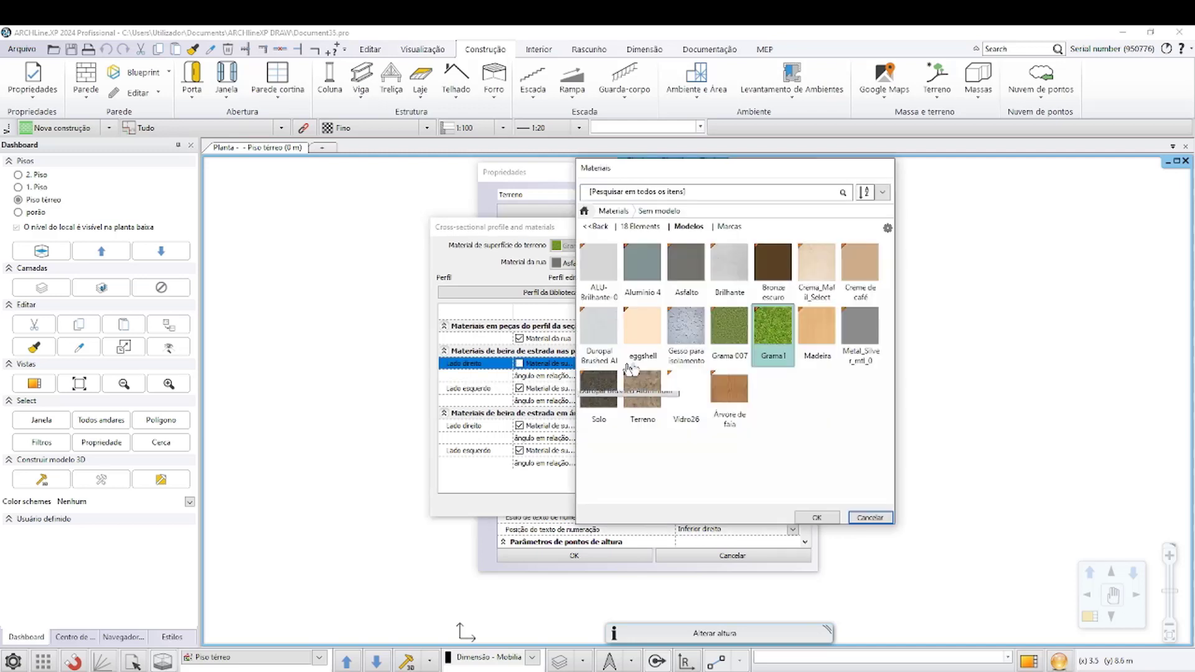
pyautogui.click(616, 211)
pyautogui.scroll(-3, 666, 385)
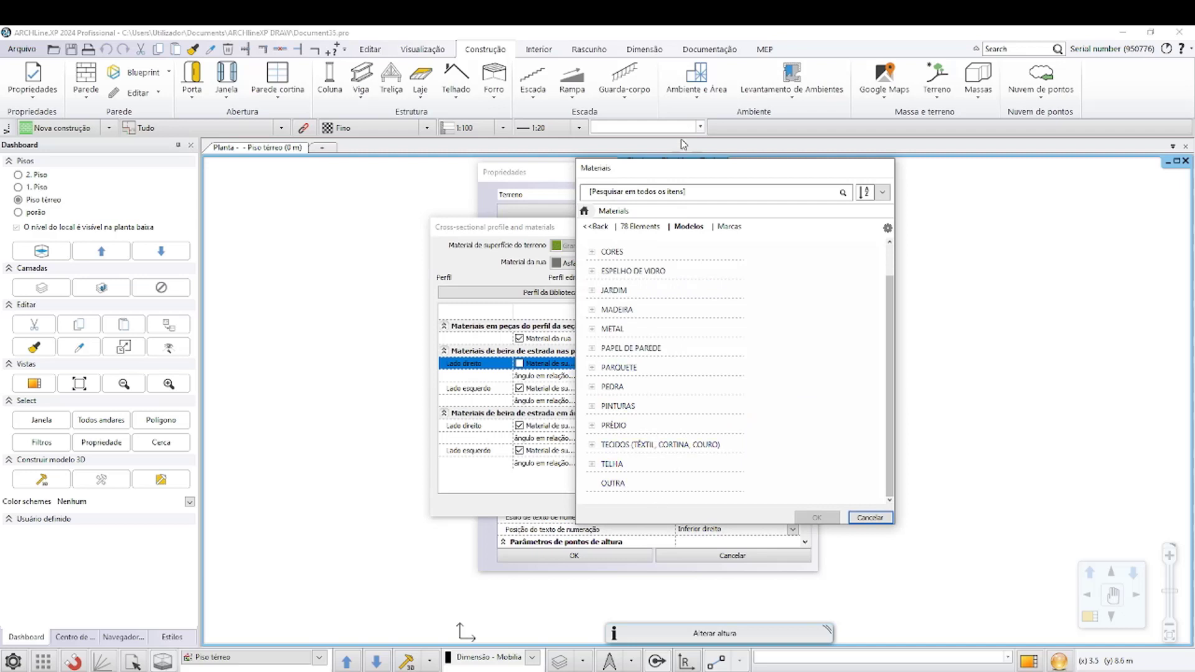
pyautogui.doubleClick(613, 465)
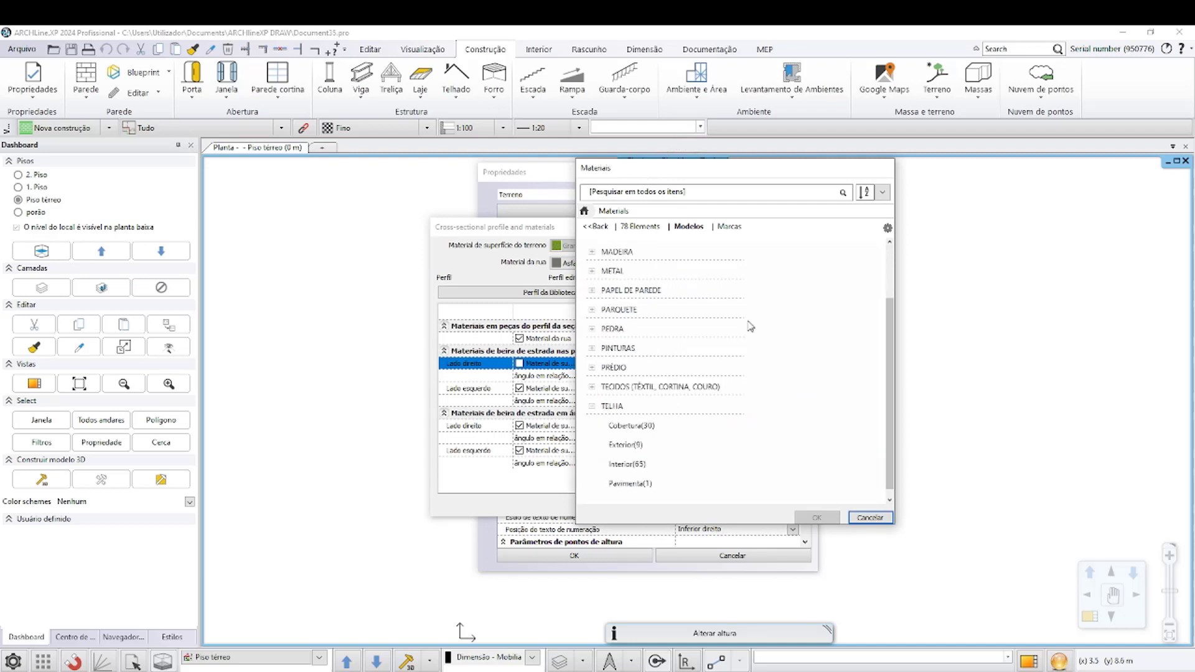
pyautogui.scroll(-1, 752, 373)
pyautogui.click(627, 425)
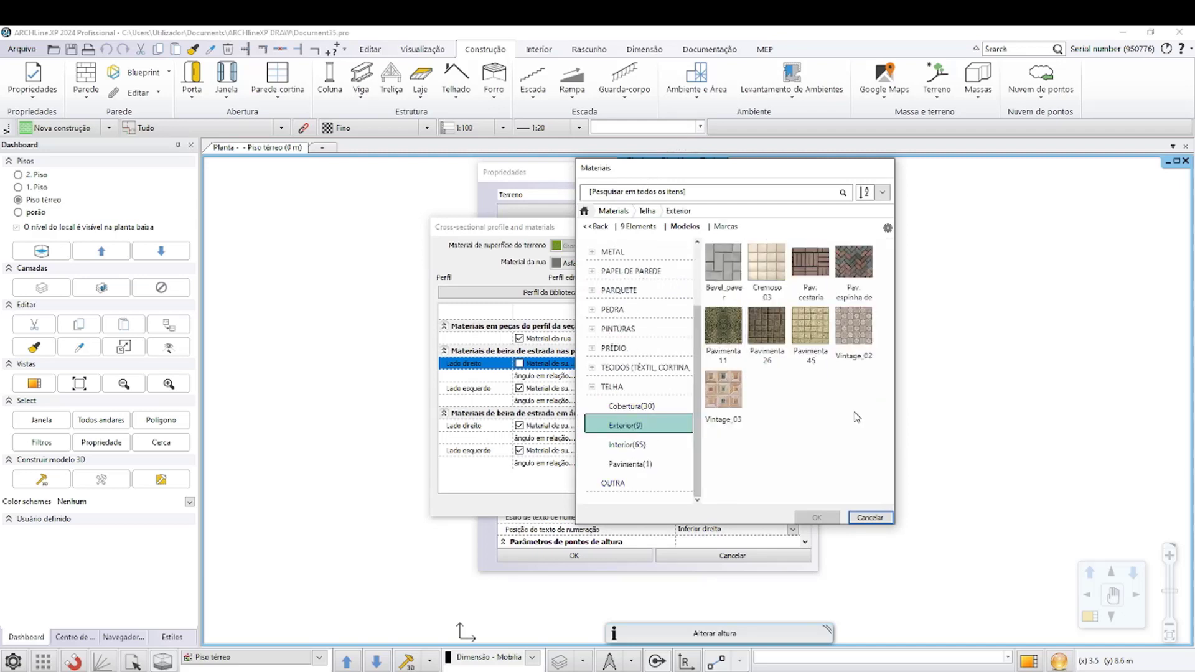
pyautogui.click(722, 262)
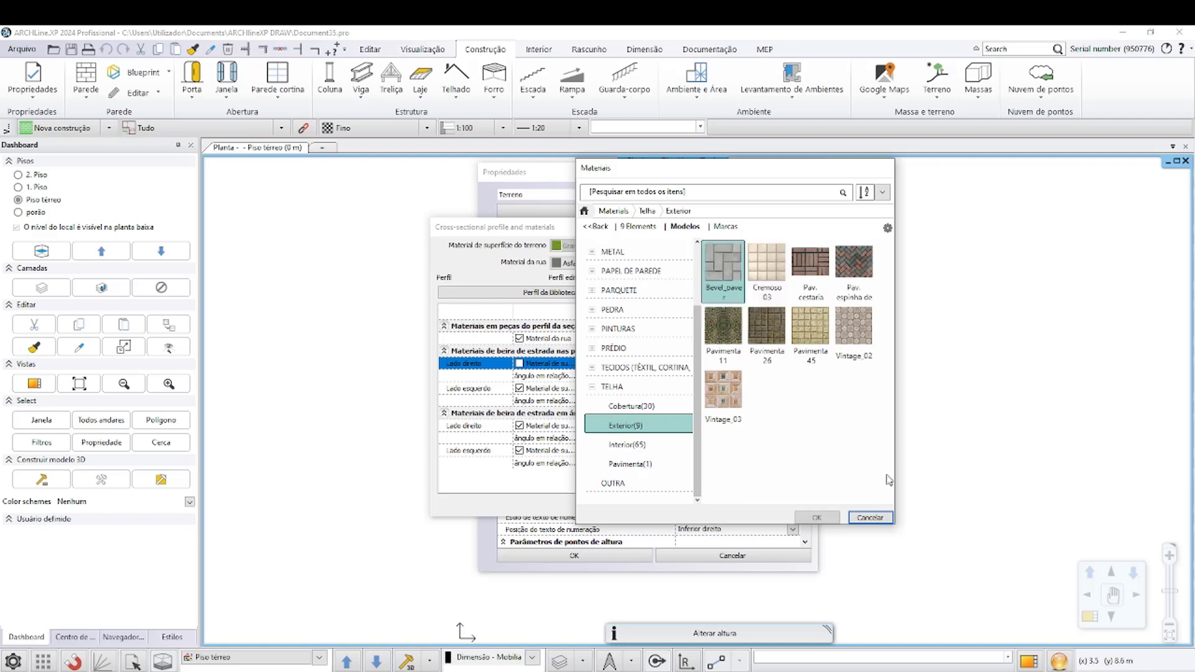
pyautogui.click(817, 517)
pyautogui.scroll(6, 845, 360)
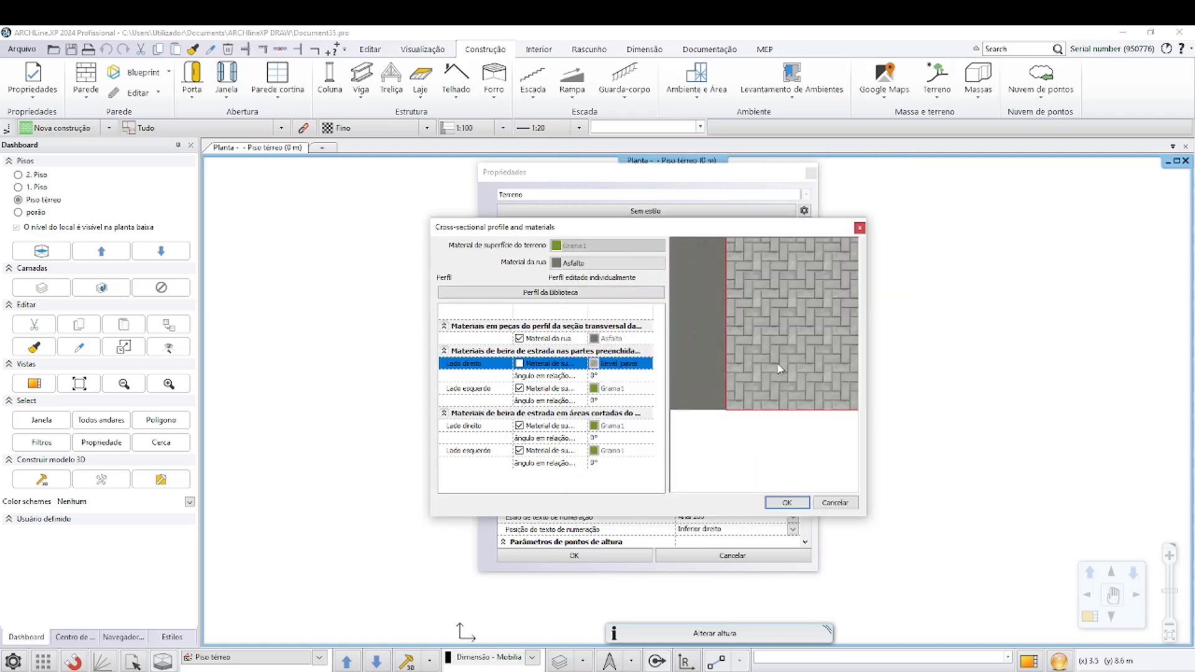
pyautogui.scroll(-4, 778, 366)
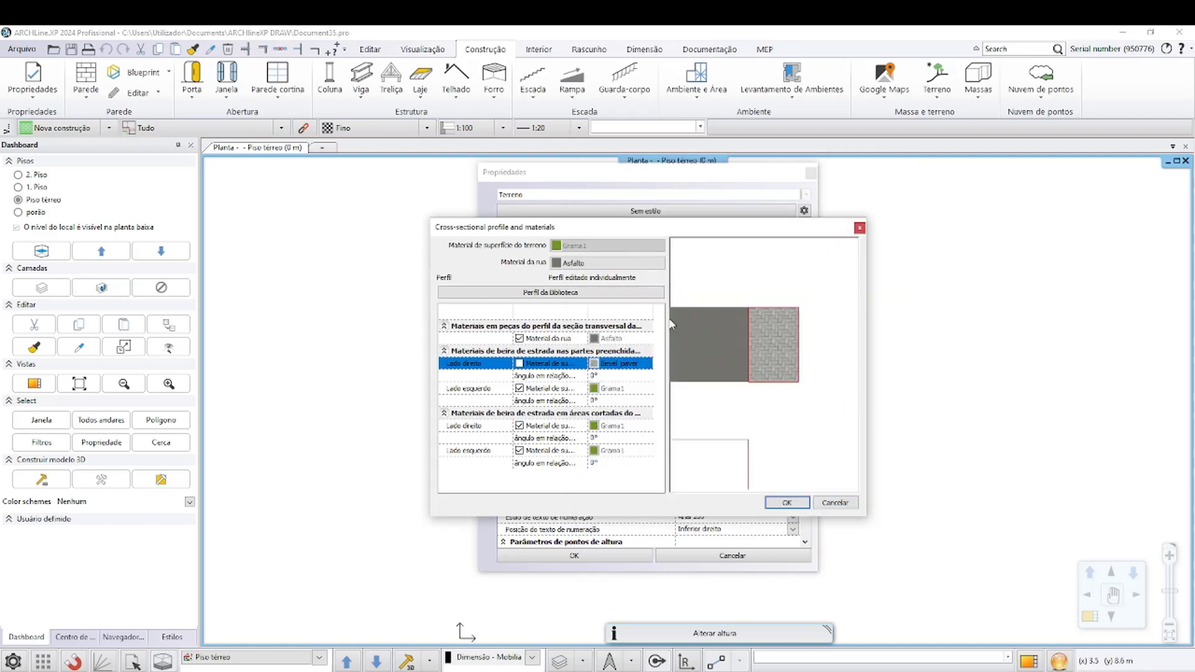
# Switch the filled-area right roadside back to the terrain surface material, and override it again with Bevel_paver.
pyautogui.click(519, 363)
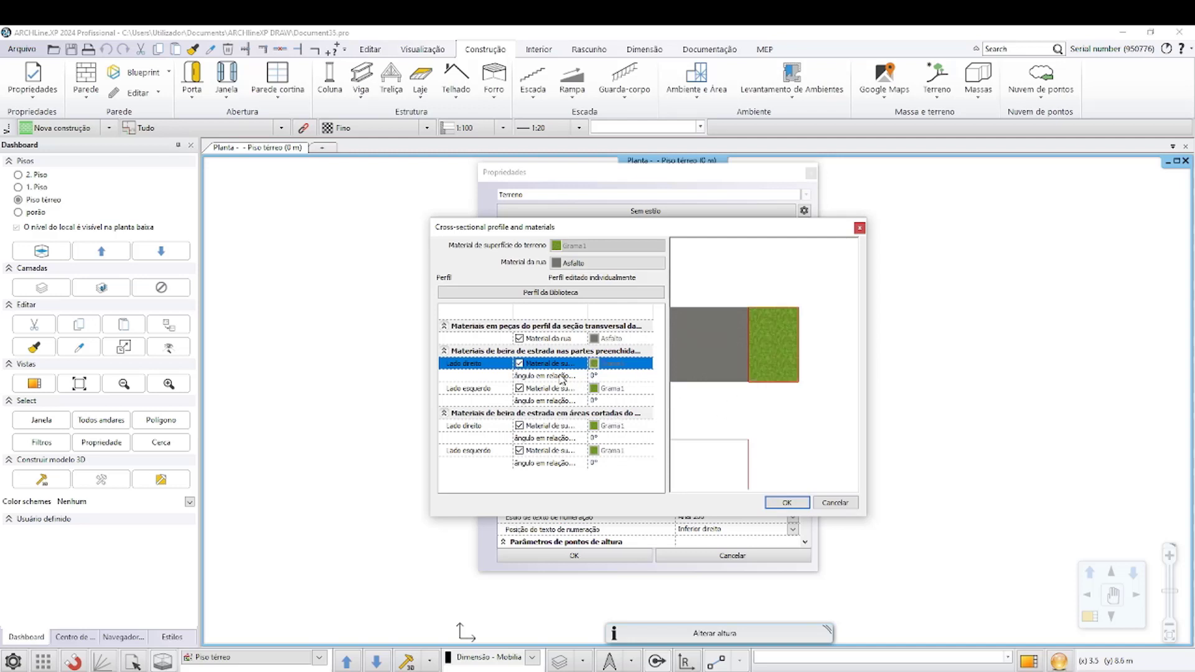
pyautogui.click(519, 364)
pyautogui.moveTo(588, 317)
pyautogui.mouseDown()
pyautogui.moveTo(717, 315)
pyautogui.moveTo(553, 317)
pyautogui.moveTo(582, 317)
pyautogui.mouseUp()
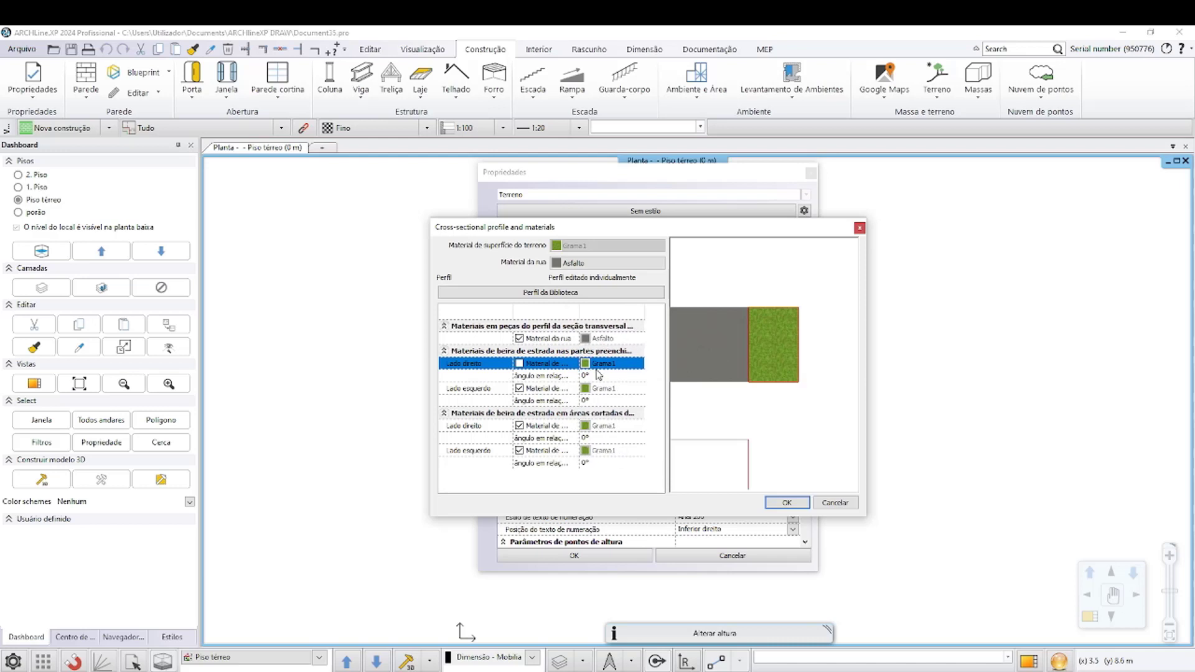
pyautogui.click(599, 374)
pyautogui.click(603, 367)
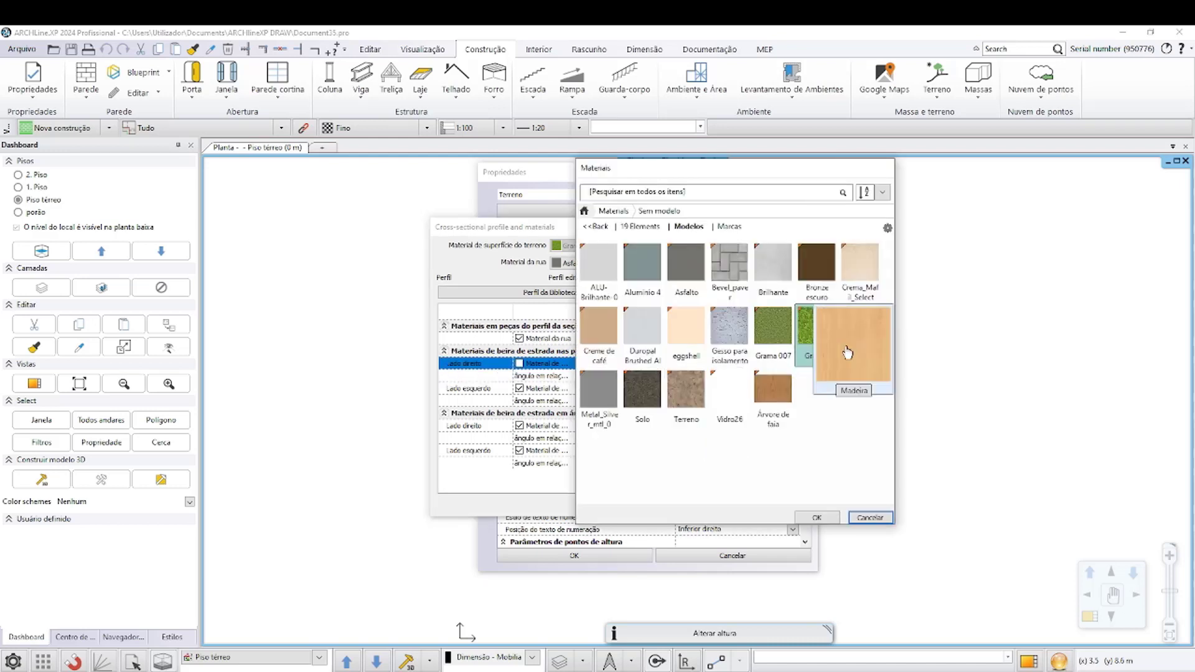
pyautogui.click(730, 262)
pyautogui.click(816, 517)
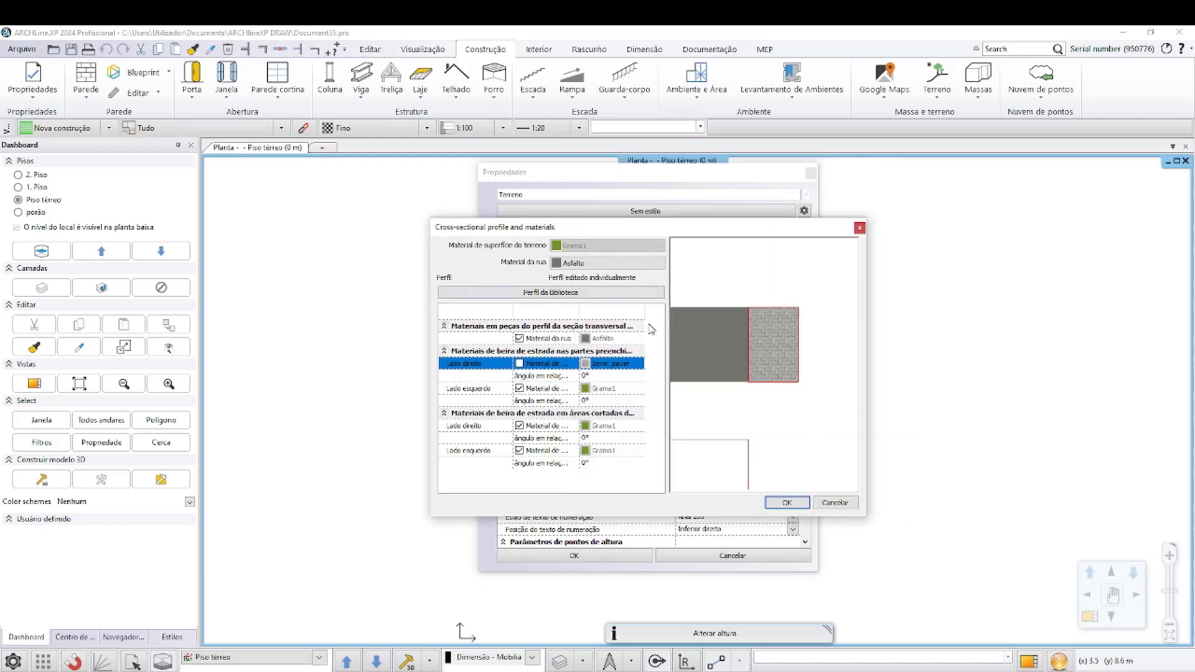
# Override the terrain surface material on the road's left side in filled areas with Bevel_paver.
pyautogui.scroll(-3, 743, 391)
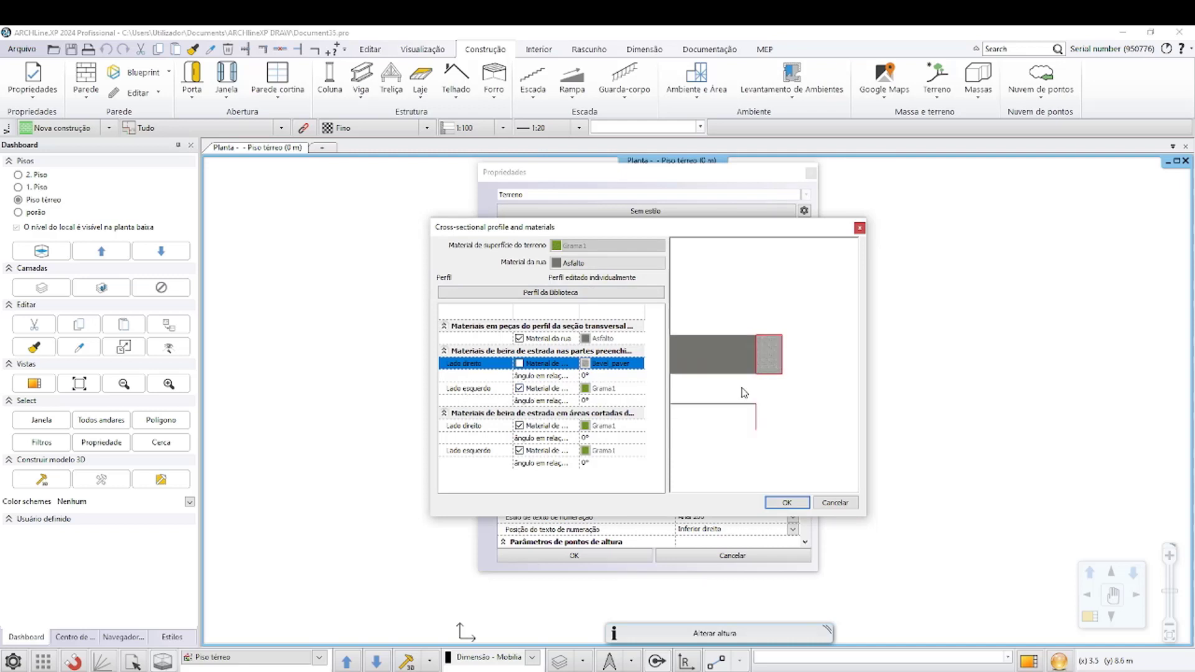
pyautogui.moveTo(743, 392); pyautogui.dragTo(796, 394, button='middle')
pyautogui.scroll(2, 785, 386)
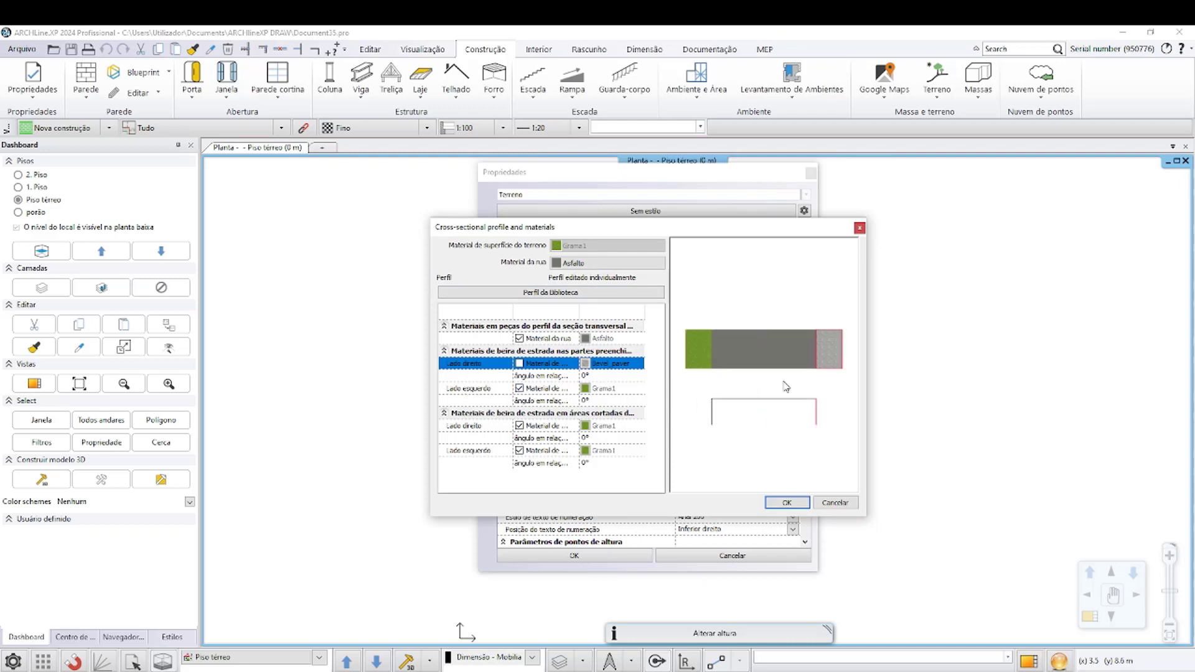
pyautogui.click(556, 391)
pyautogui.click(555, 391)
pyautogui.click(519, 388)
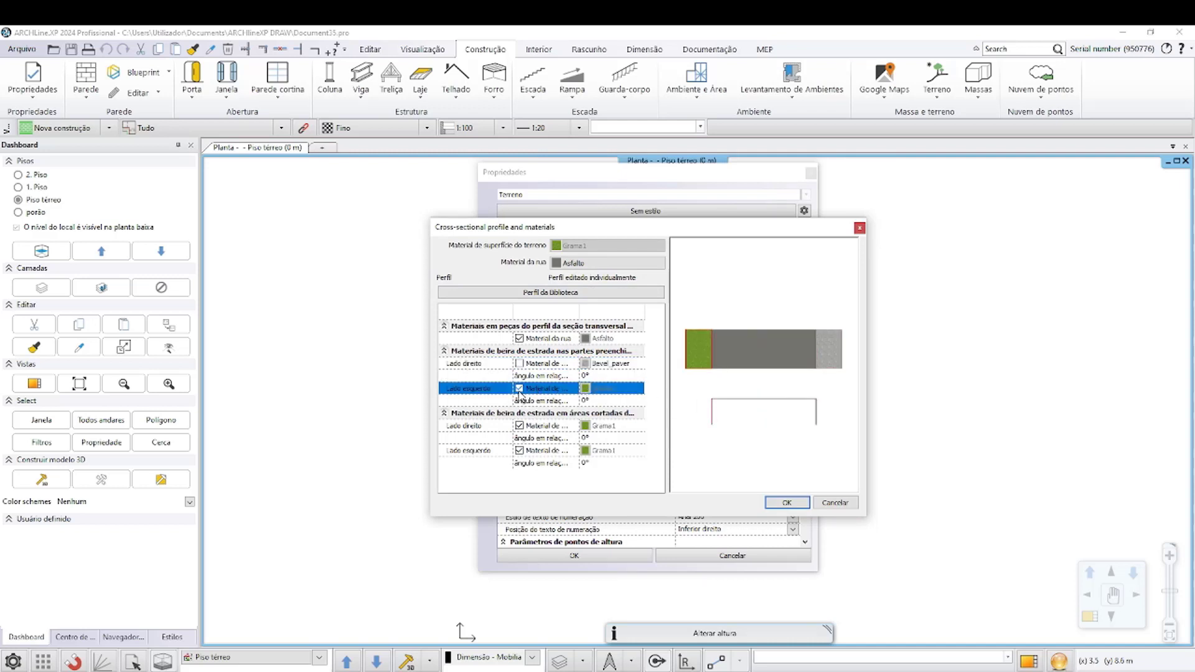
pyautogui.click(589, 390)
pyautogui.click(729, 265)
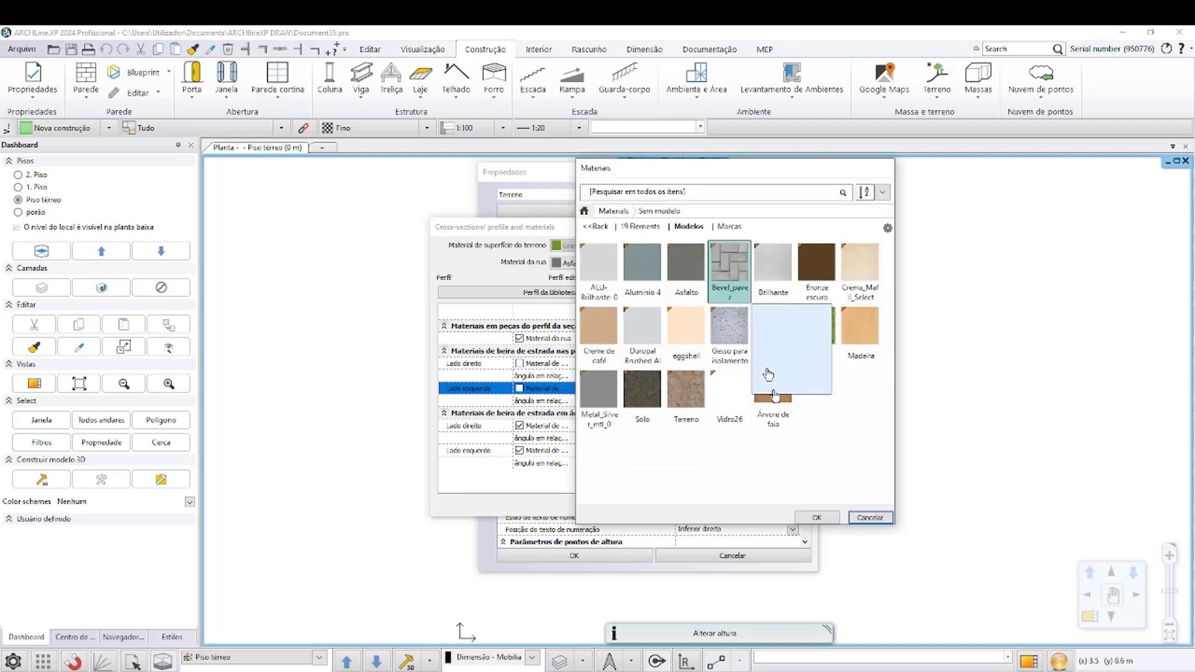
pyautogui.click(817, 518)
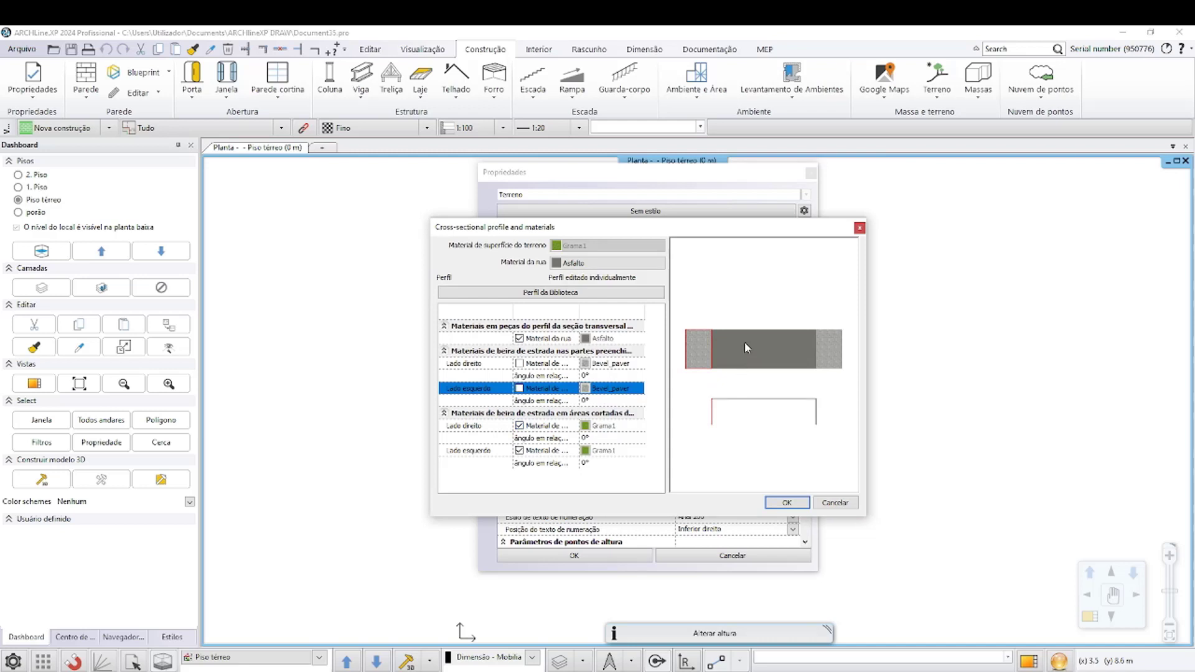
# Override the terrain surface material on the road's right side in cut areas with Bevel_paver.
pyautogui.click(523, 428)
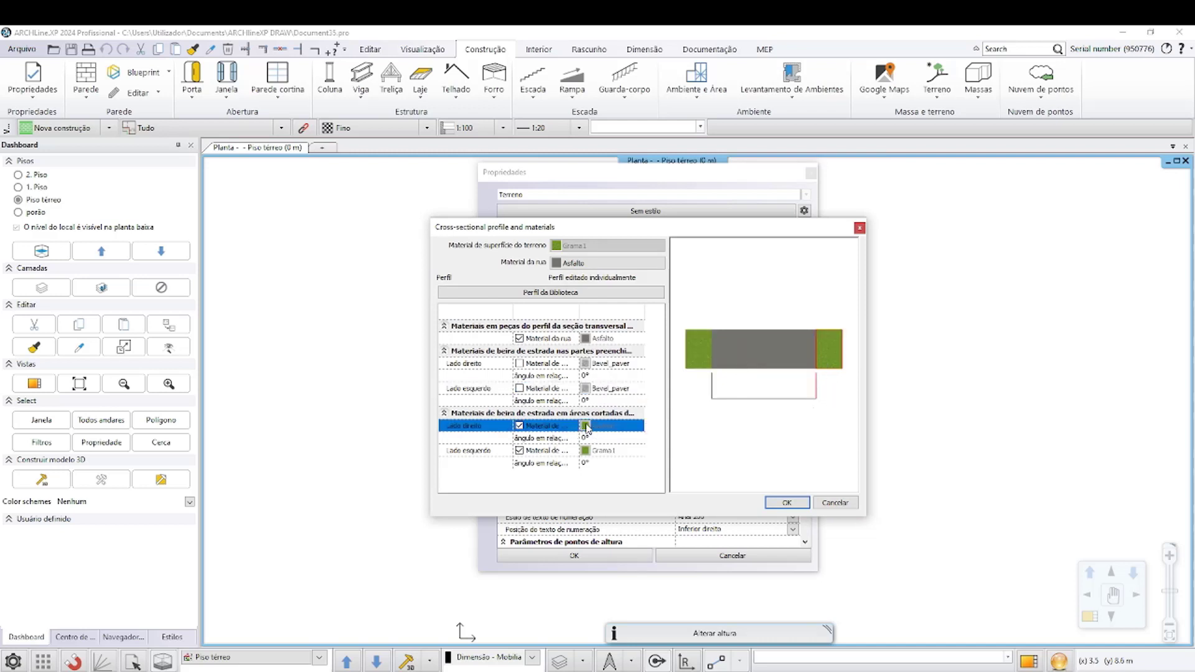
pyautogui.click(519, 426)
pyautogui.click(584, 425)
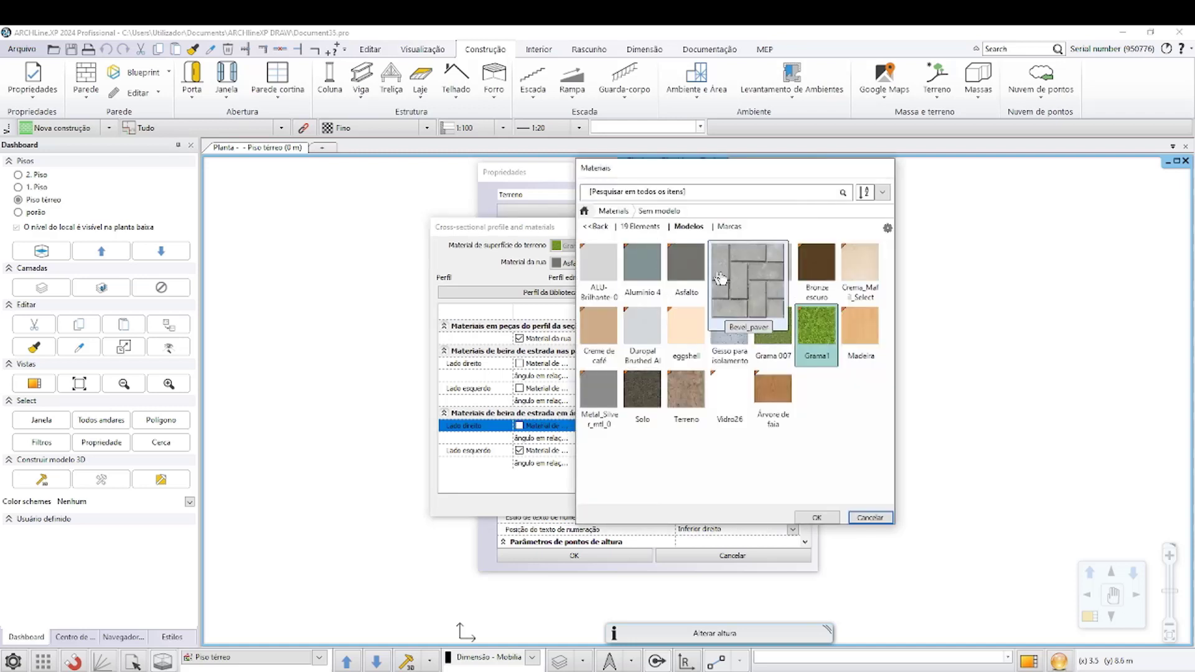
pyautogui.click(818, 518)
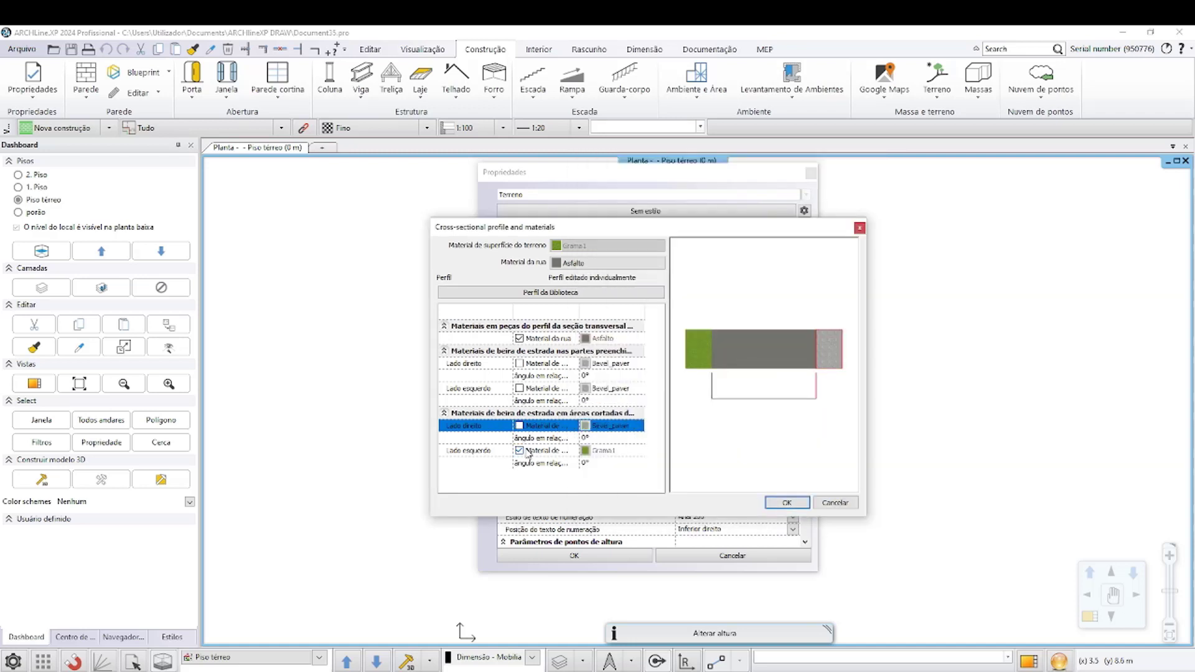
# Assign Bevel_paver instead of the terrain surface material to the left roadside in cut areas and accept the cross-section settings.
pyautogui.click(520, 451)
pyautogui.click(585, 450)
pyautogui.click(729, 267)
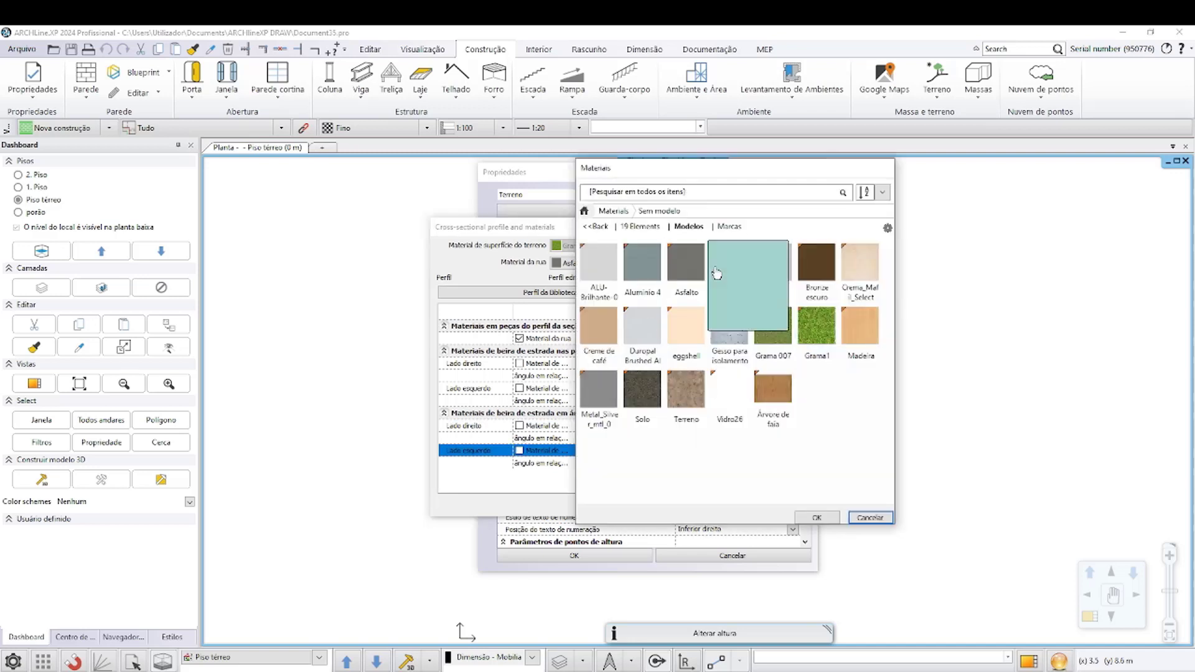
pyautogui.click(817, 518)
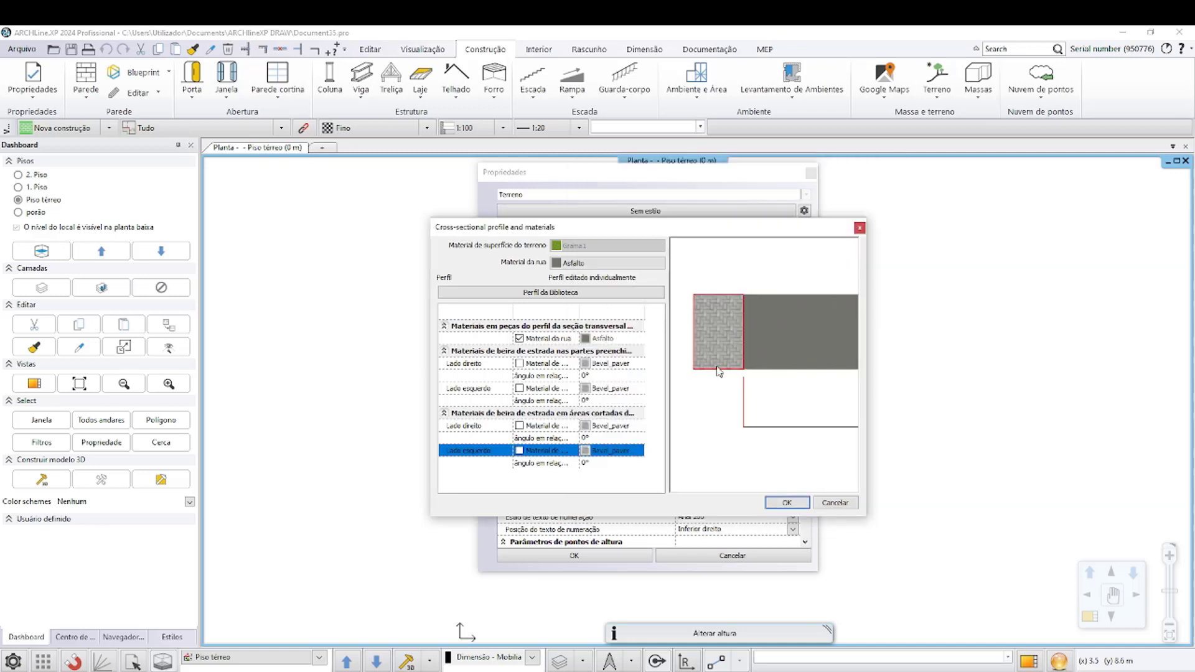
pyautogui.scroll(-3, 760, 370)
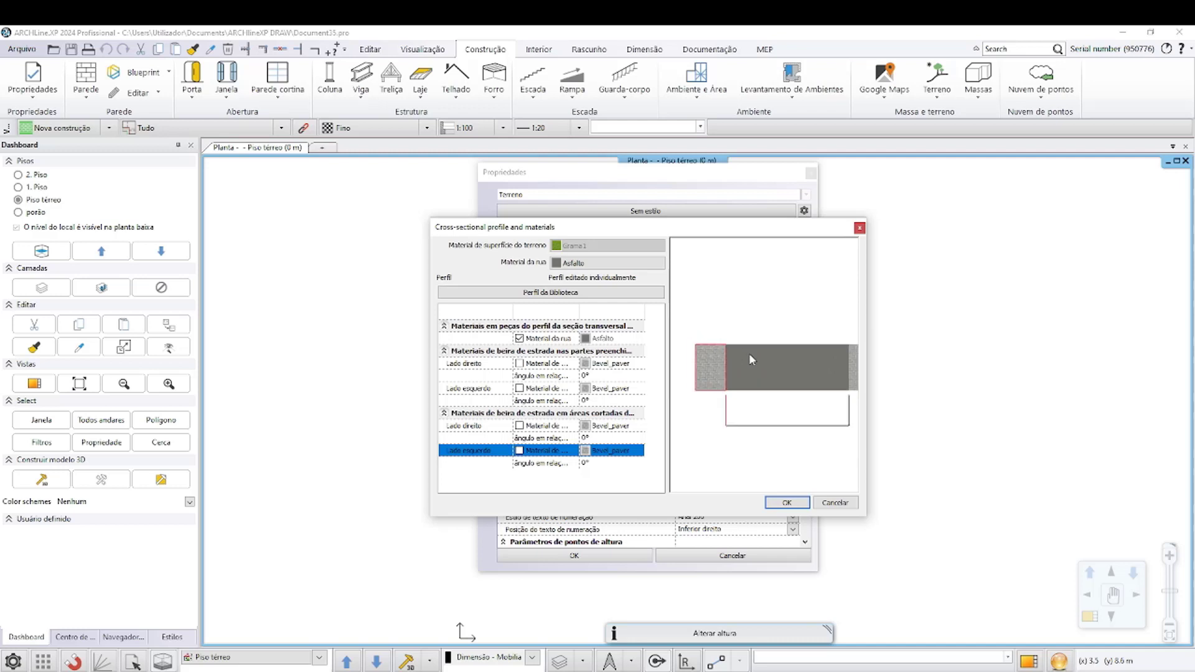
pyautogui.moveTo(748, 353); pyautogui.dragTo(727, 342, button='middle')
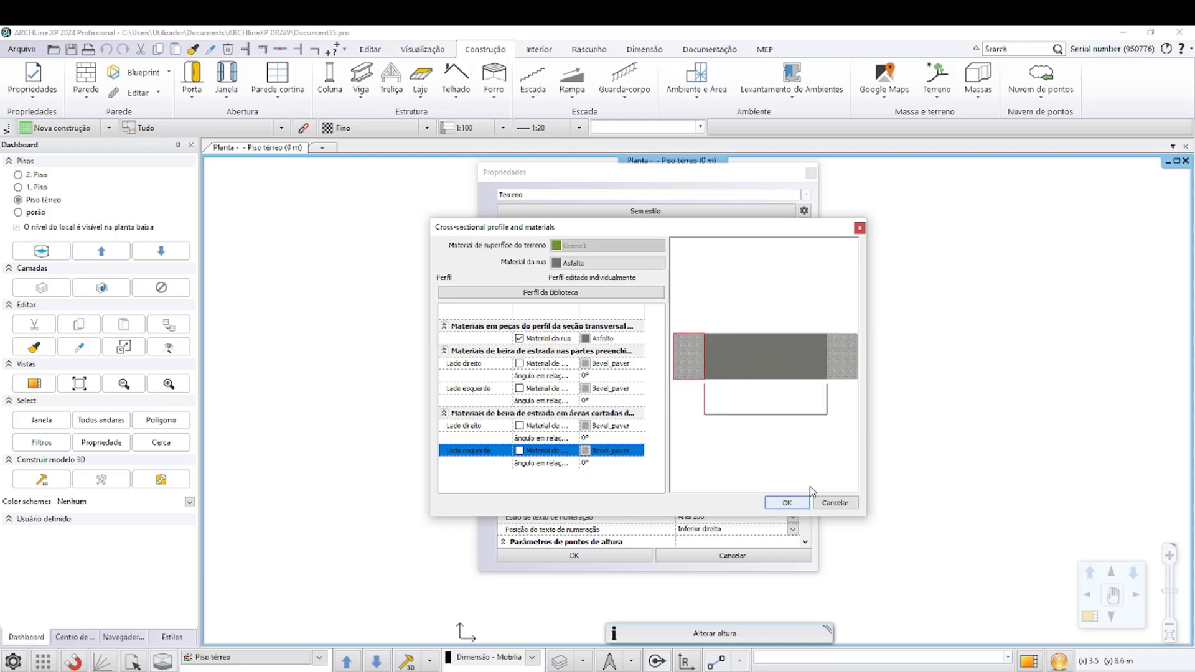
pyautogui.click(787, 503)
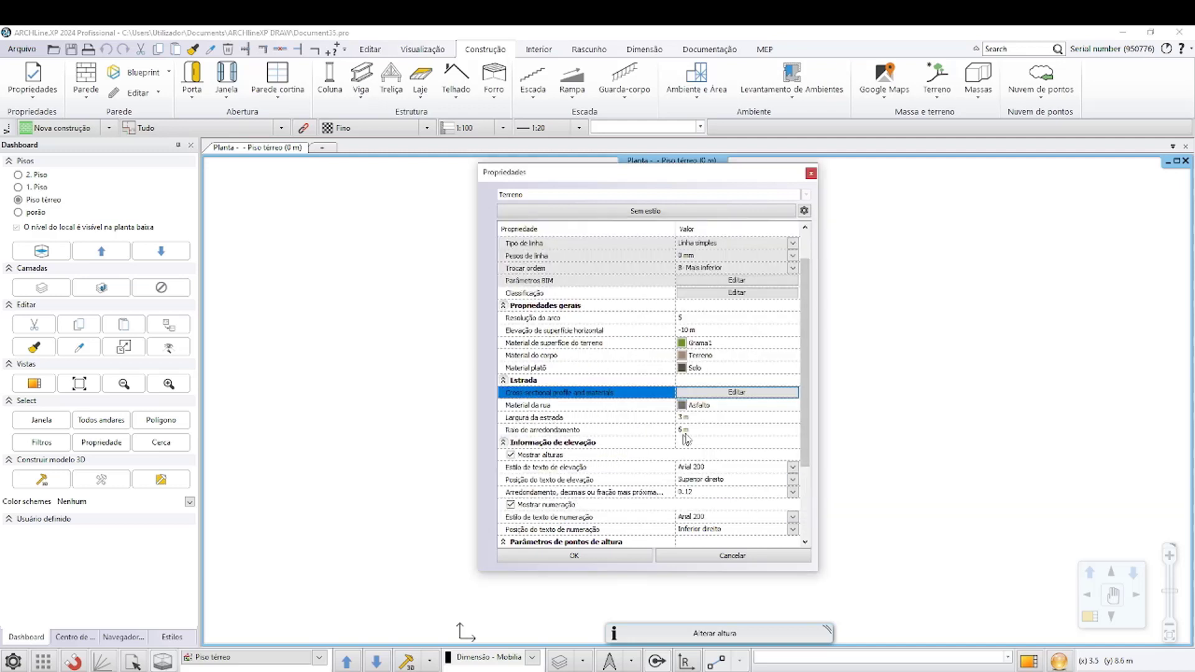
# Set the road width to 6.5 m and open the rounding radius value for editing.
pyautogui.click(534, 408)
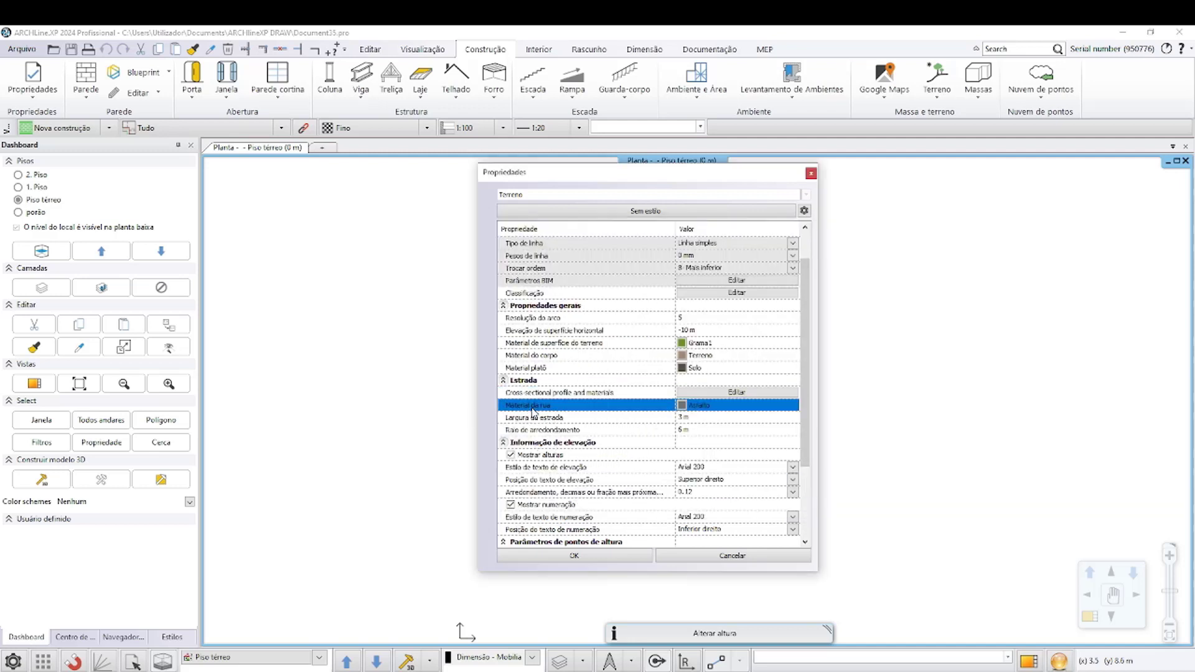
pyautogui.click(534, 418)
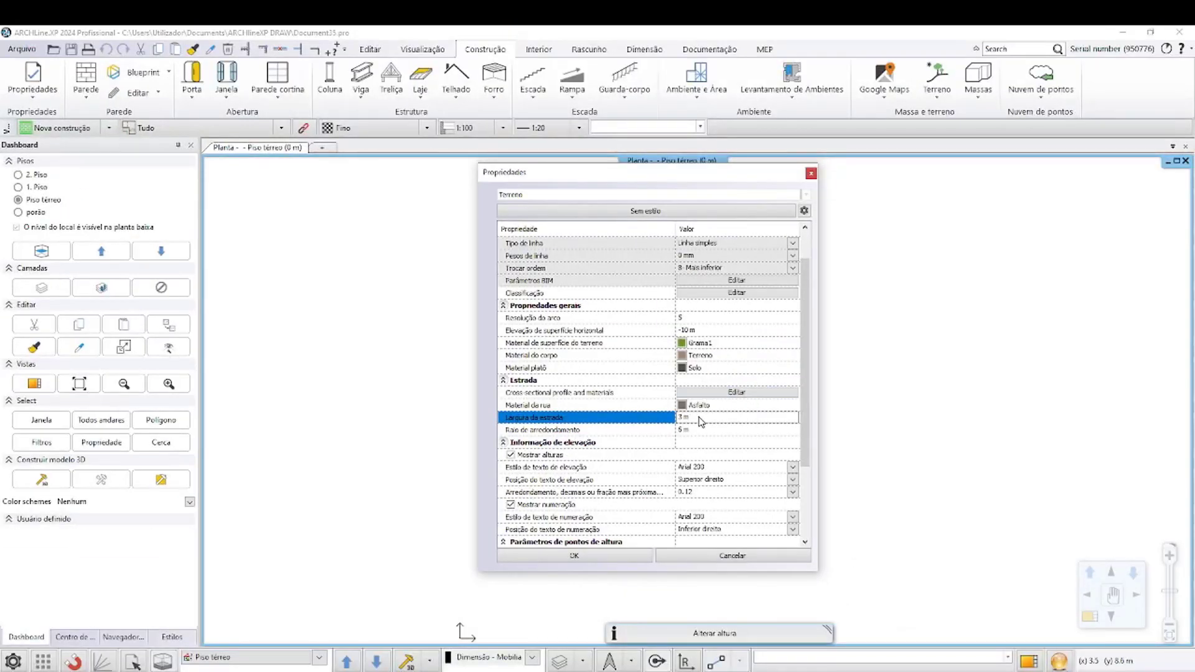
pyautogui.click(699, 417)
pyautogui.write('6.5')
pyautogui.click(701, 429)
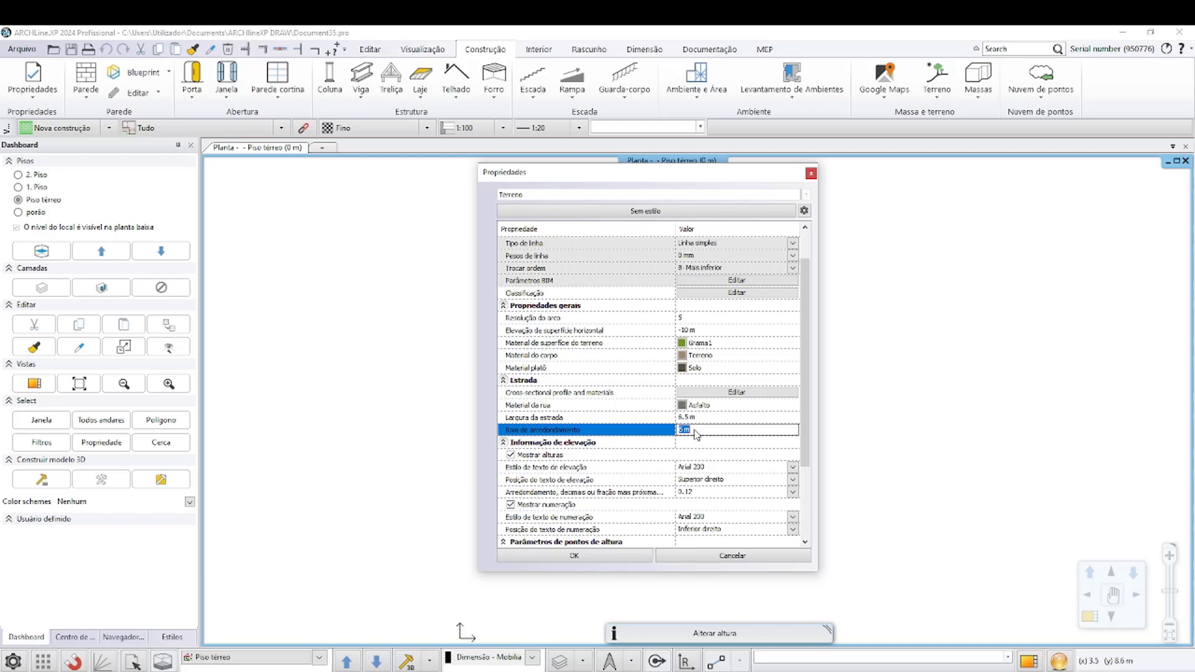
# Toggle the display of heights and numbering in the elevation information off and back on.
pyautogui.scroll(-3, 696, 439)
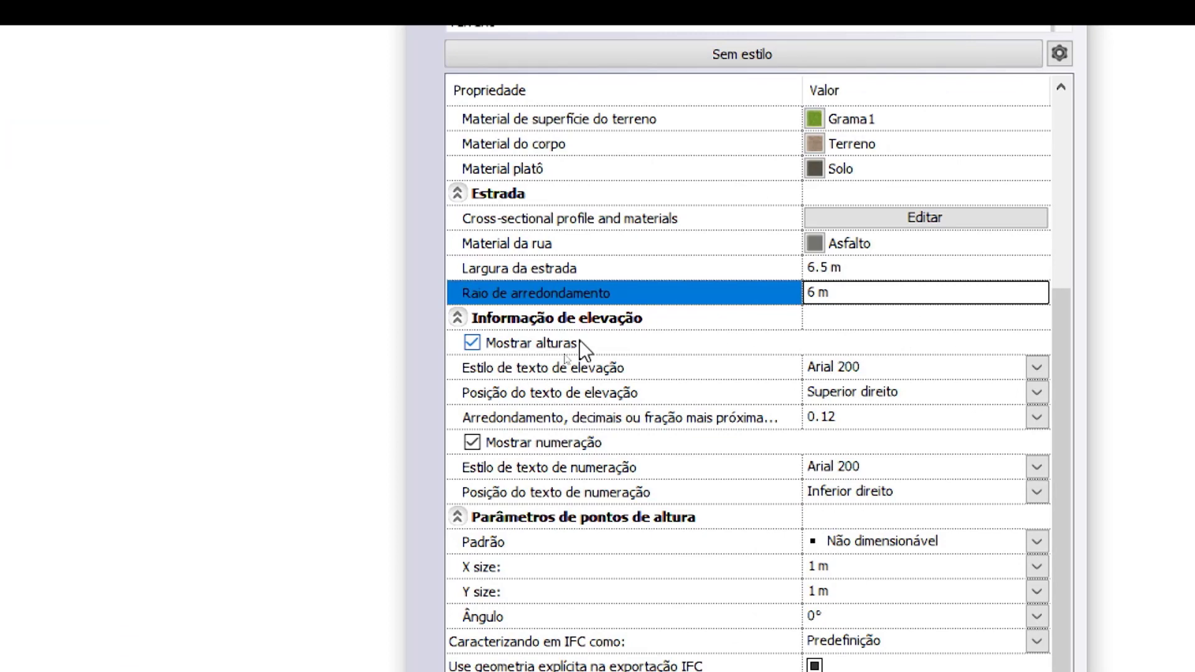
pyautogui.click(539, 347)
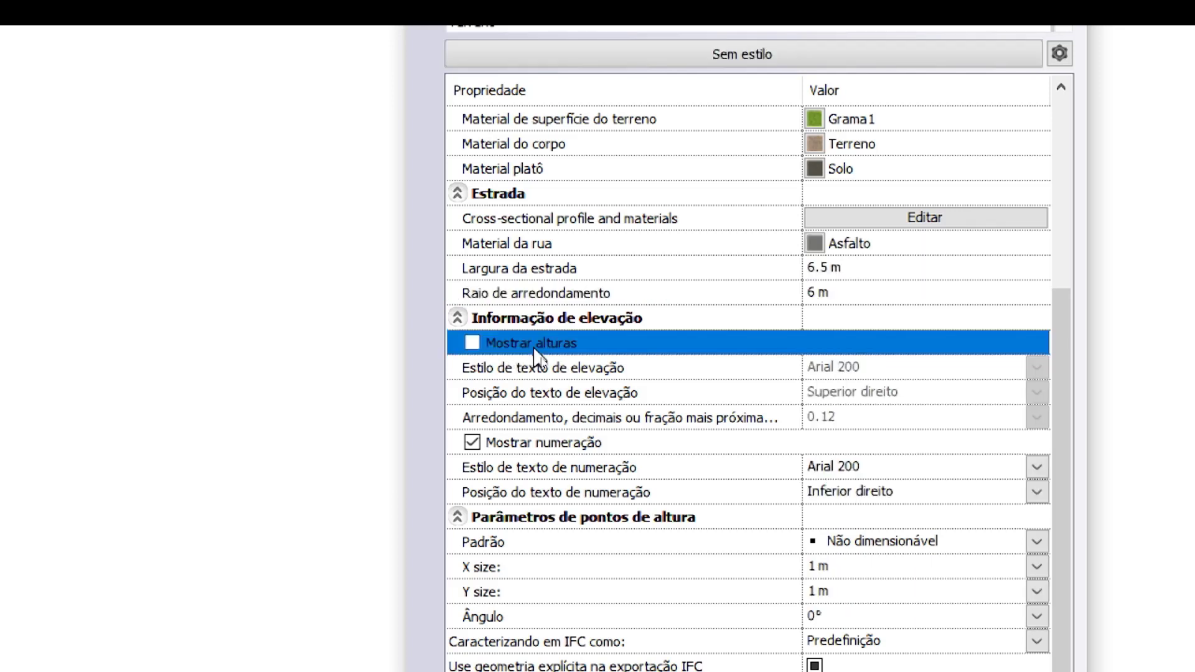
pyautogui.click(534, 443)
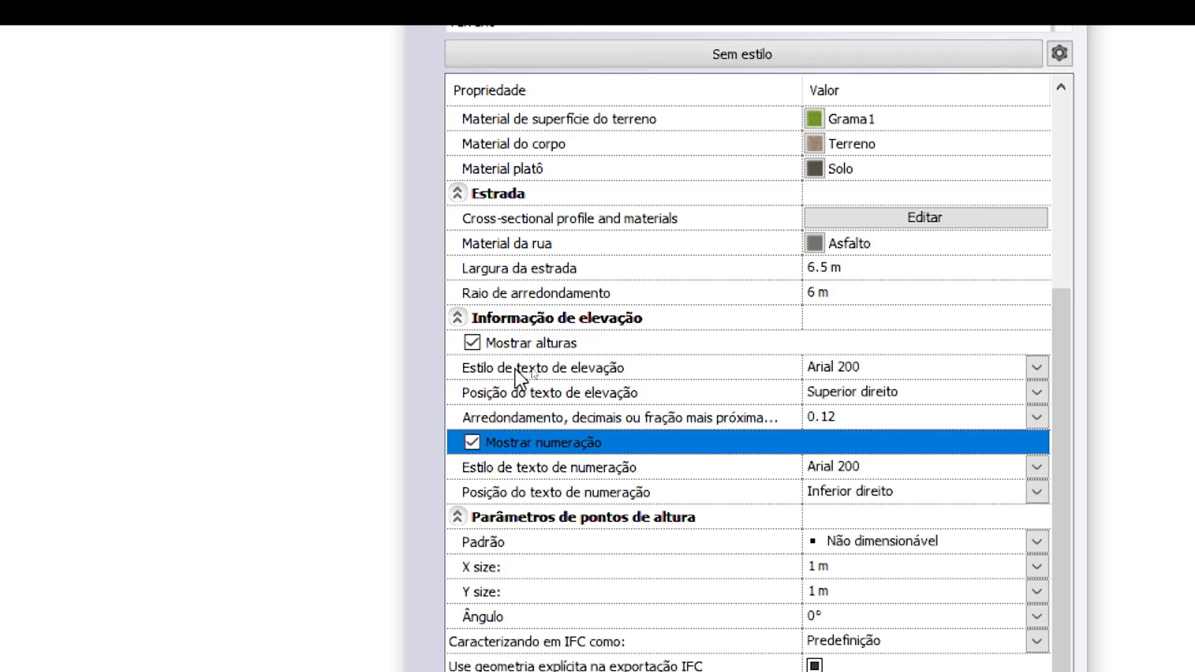
# Review the available elevation text styles, keep Arial 200, and select the elevation text position property.
pyautogui.click(535, 376)
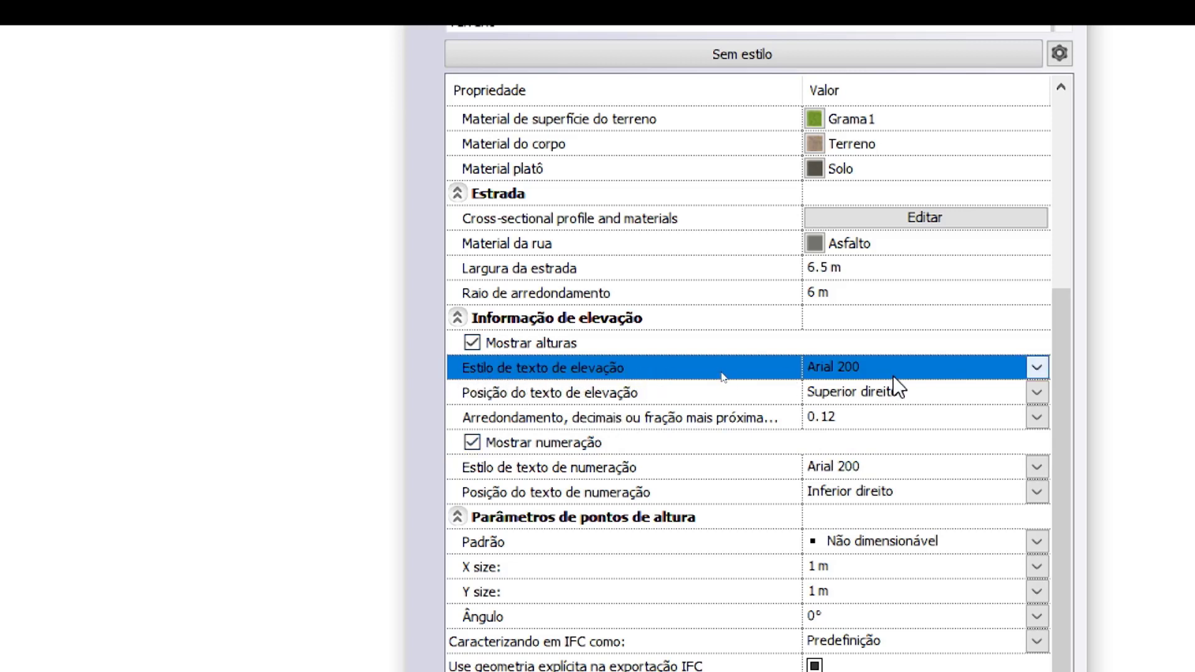
pyautogui.click(1037, 367)
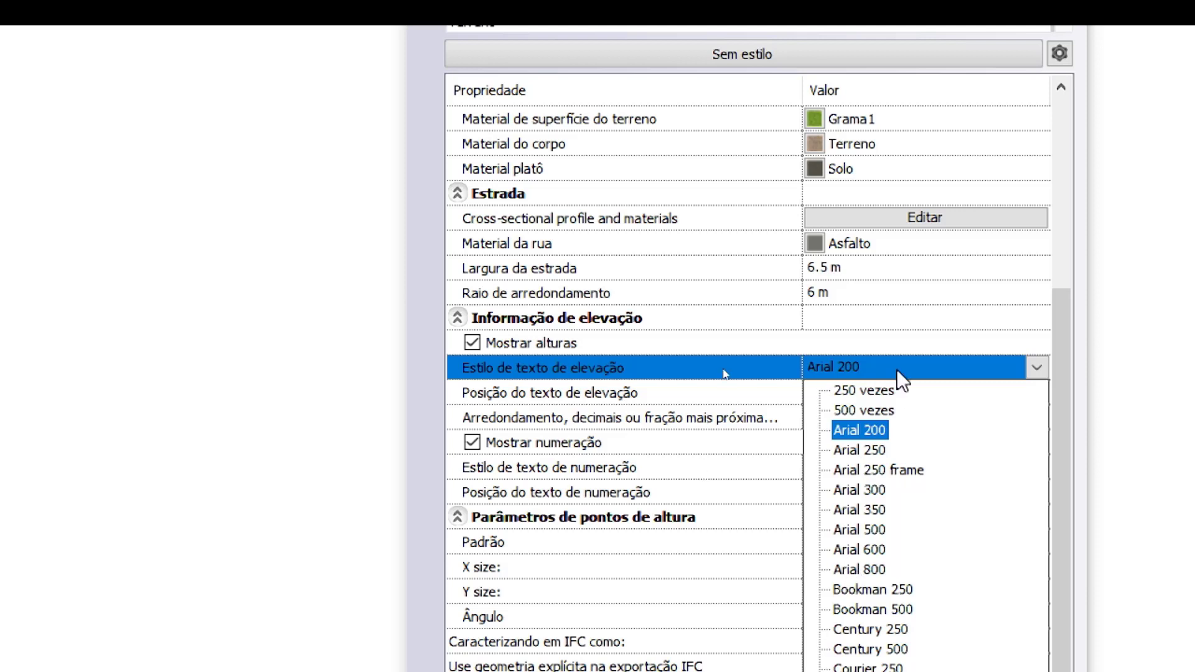
pyautogui.click(871, 431)
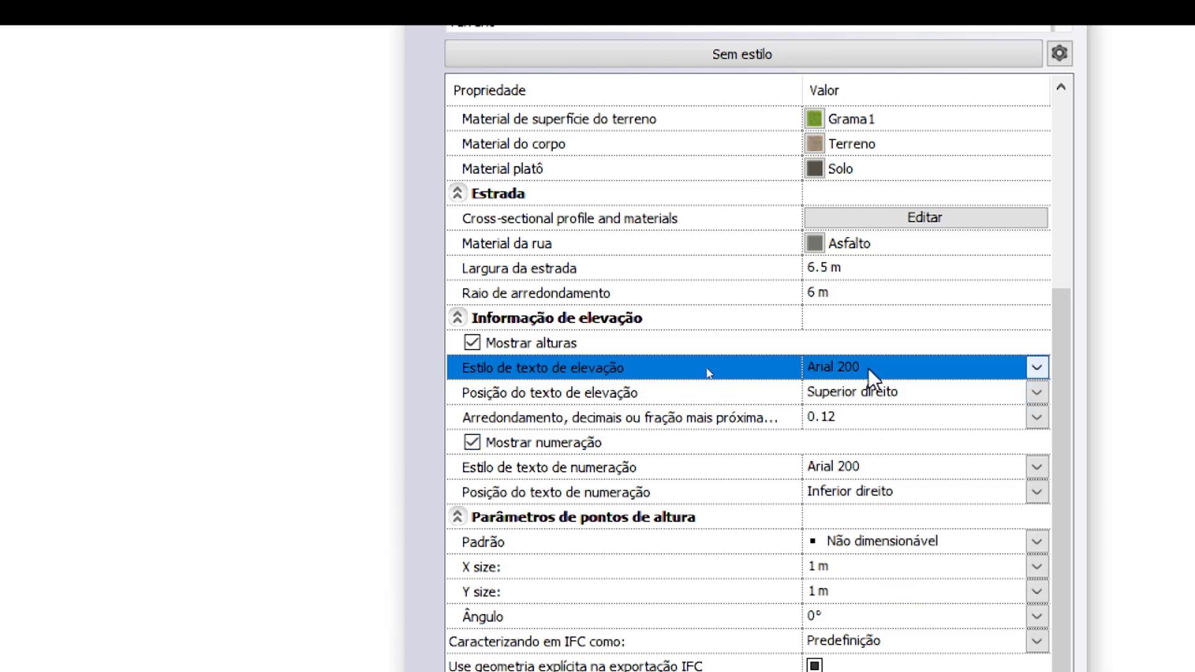
pyautogui.click(540, 396)
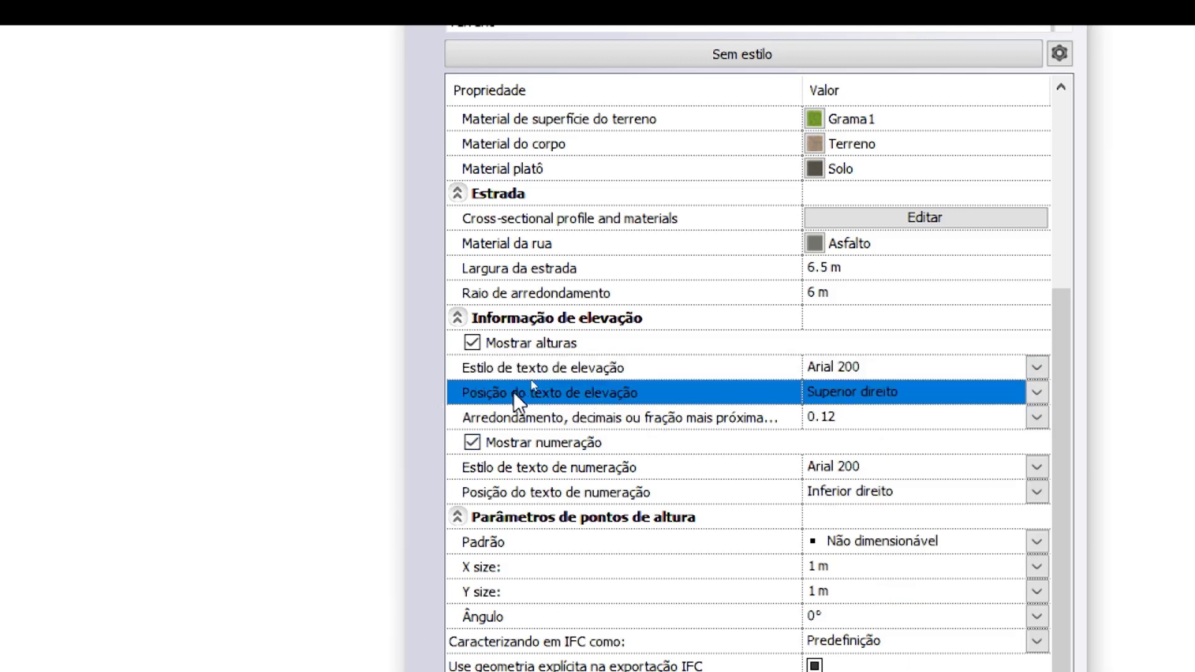
# Set the elevation text position to Inferior esquerdo and choose 0.12 as the elevation rounding format.
pyautogui.click(865, 391)
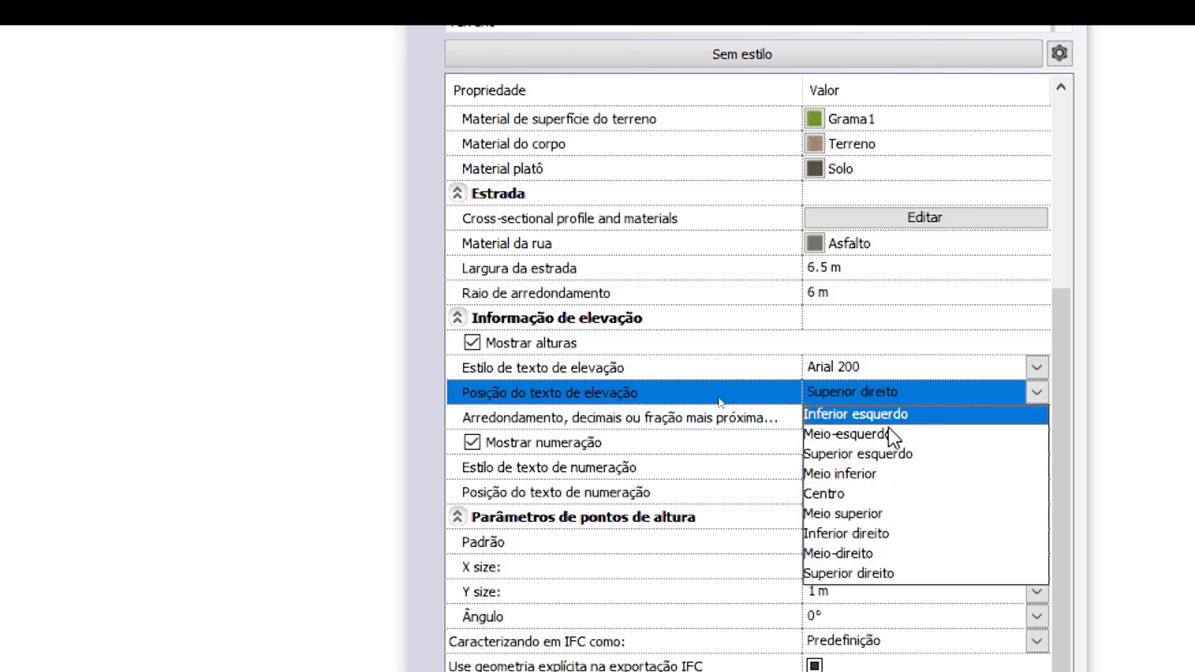
pyautogui.click(894, 414)
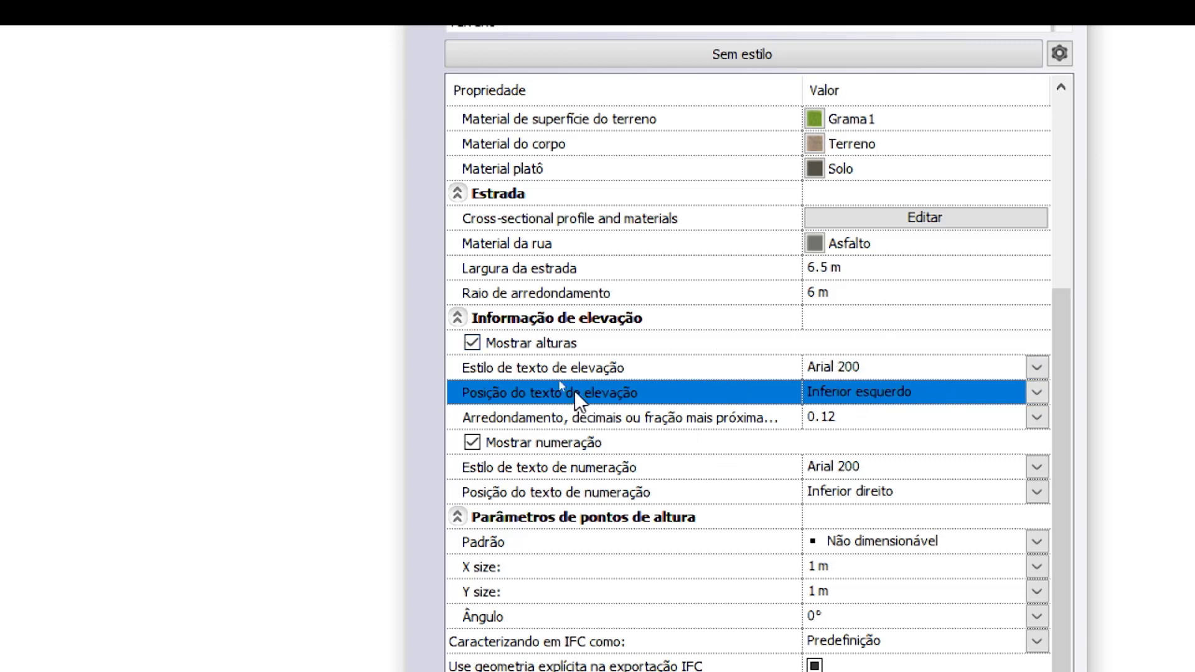
pyautogui.click(592, 415)
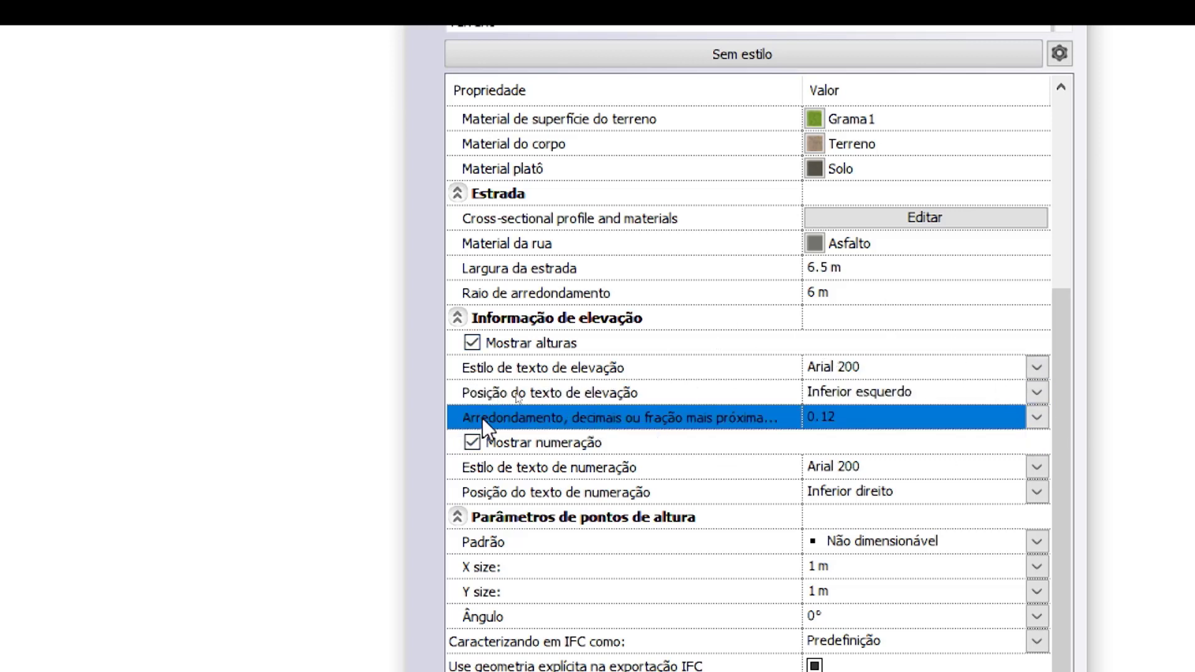
pyautogui.click(1035, 418)
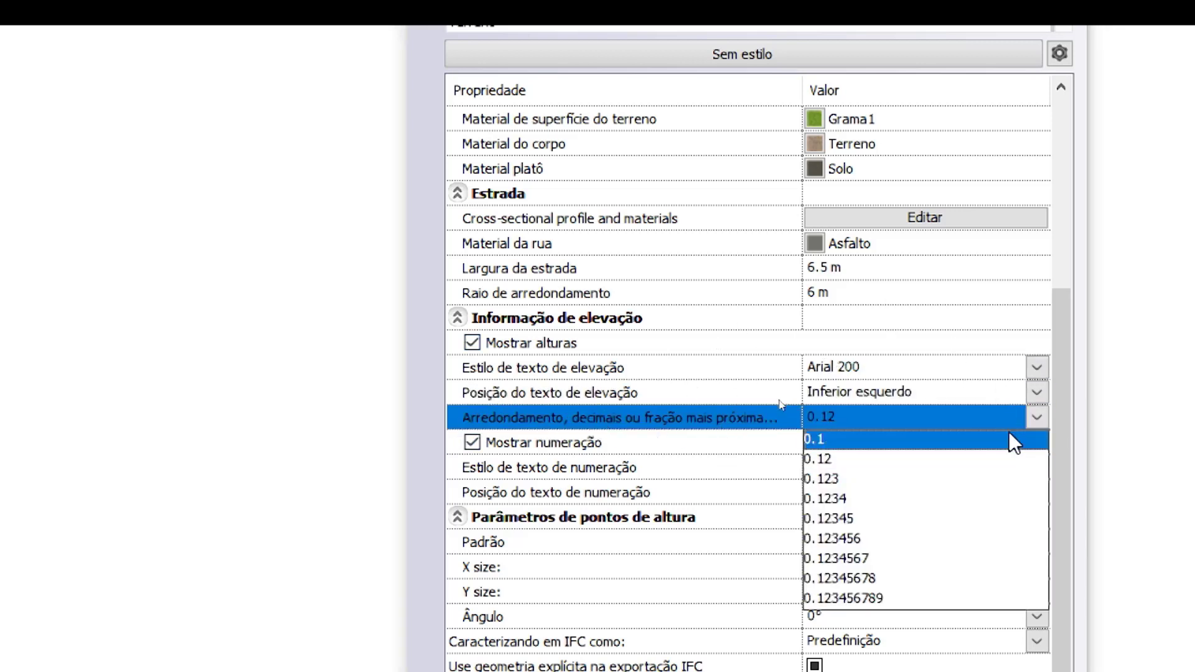
pyautogui.click(978, 456)
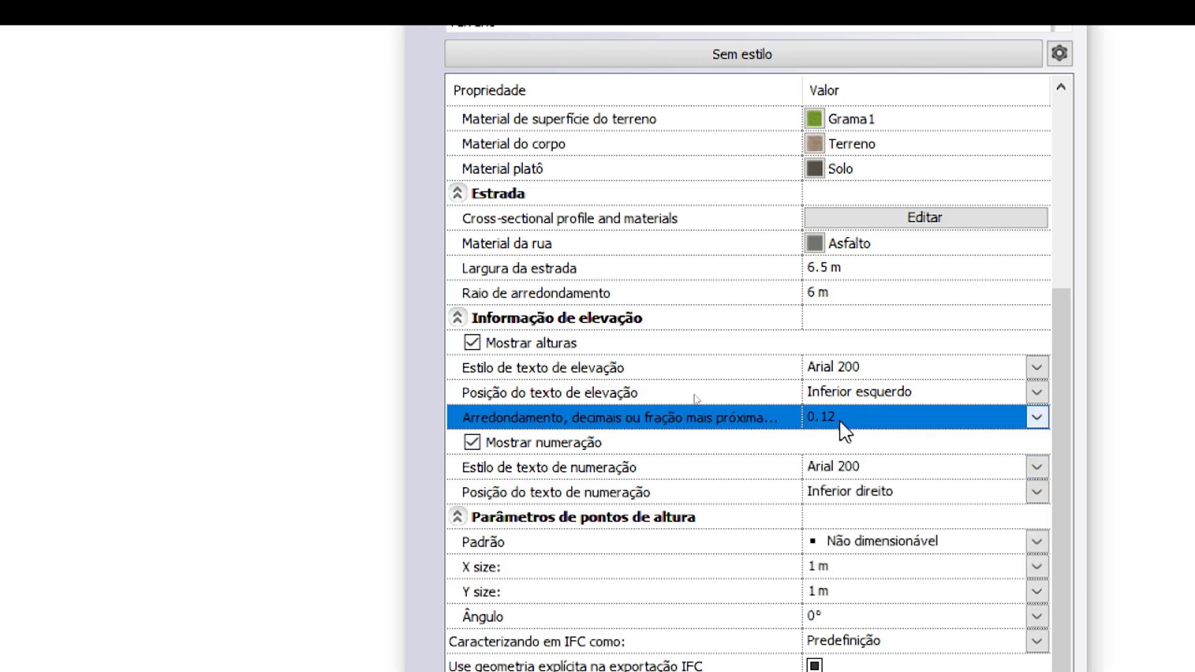
# Set the numbering text position to Inferior esquerdo and turn off the numbering display.
pyautogui.click(542, 476)
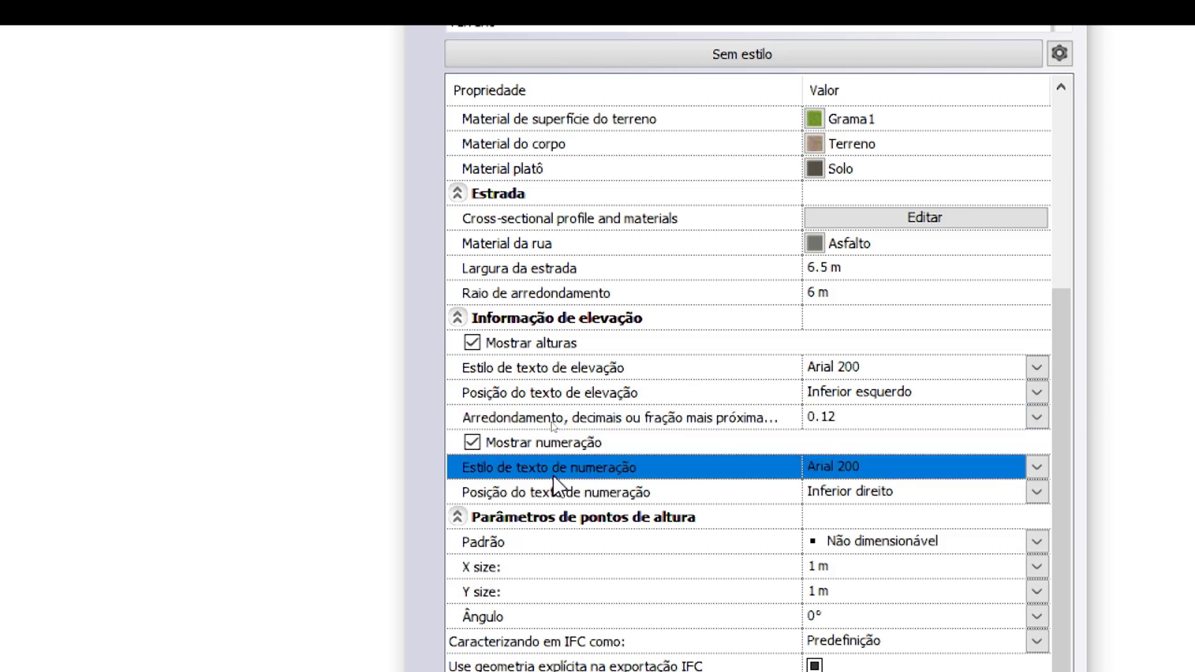
pyautogui.click(871, 489)
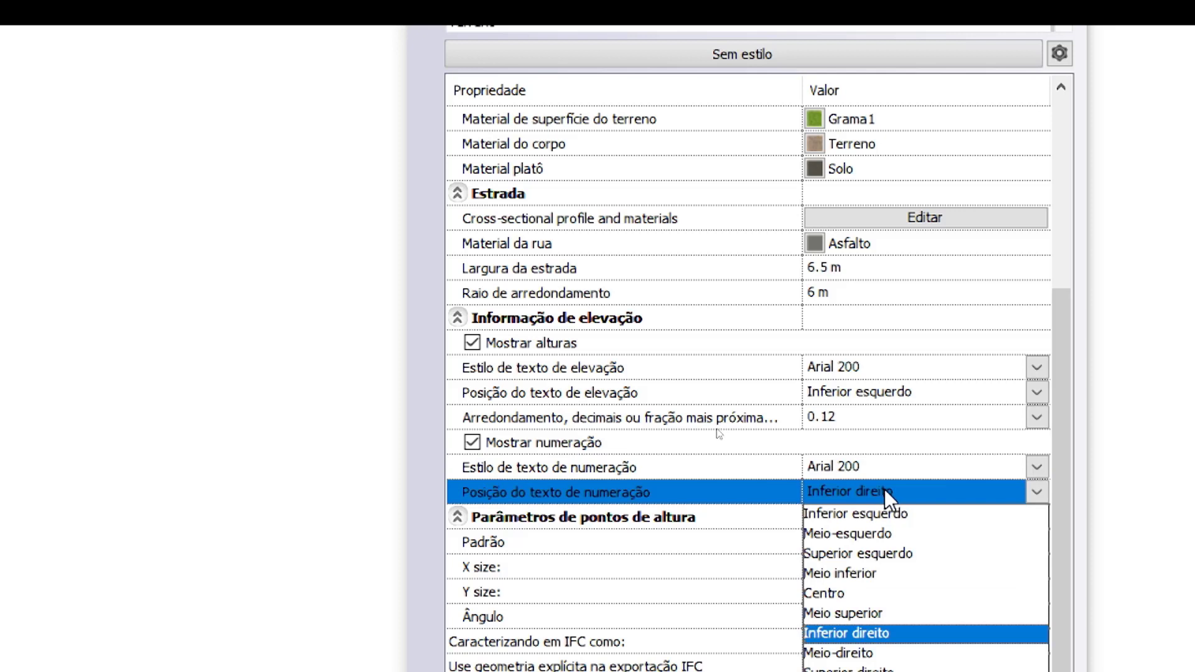
pyautogui.click(874, 512)
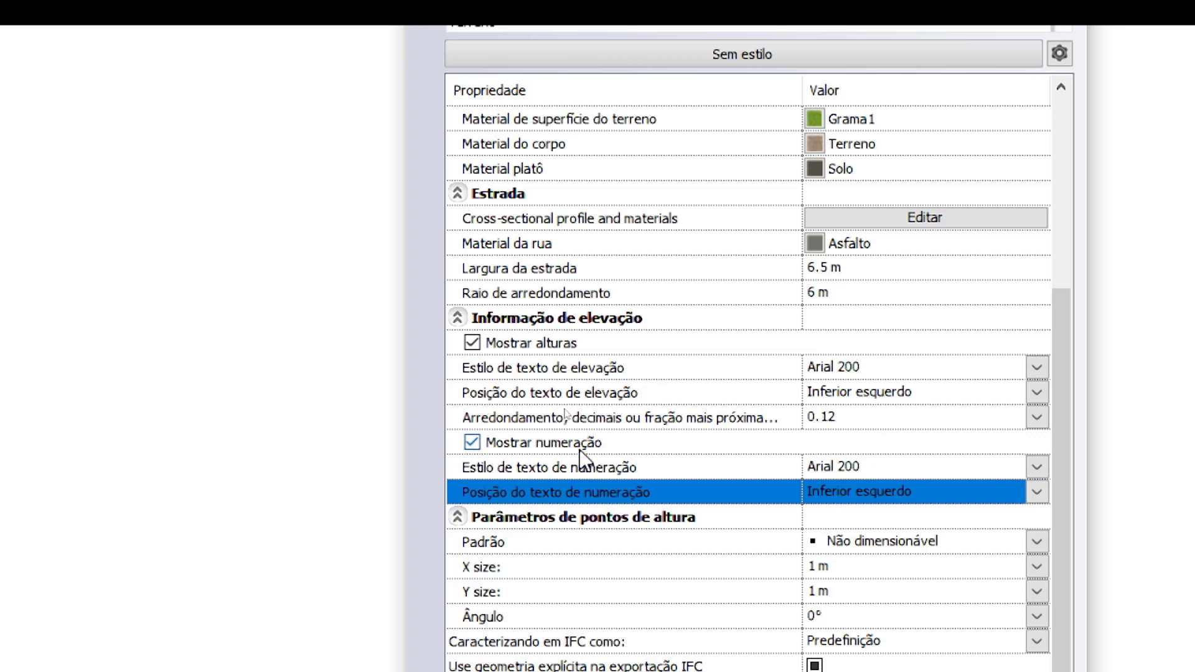
pyautogui.click(472, 443)
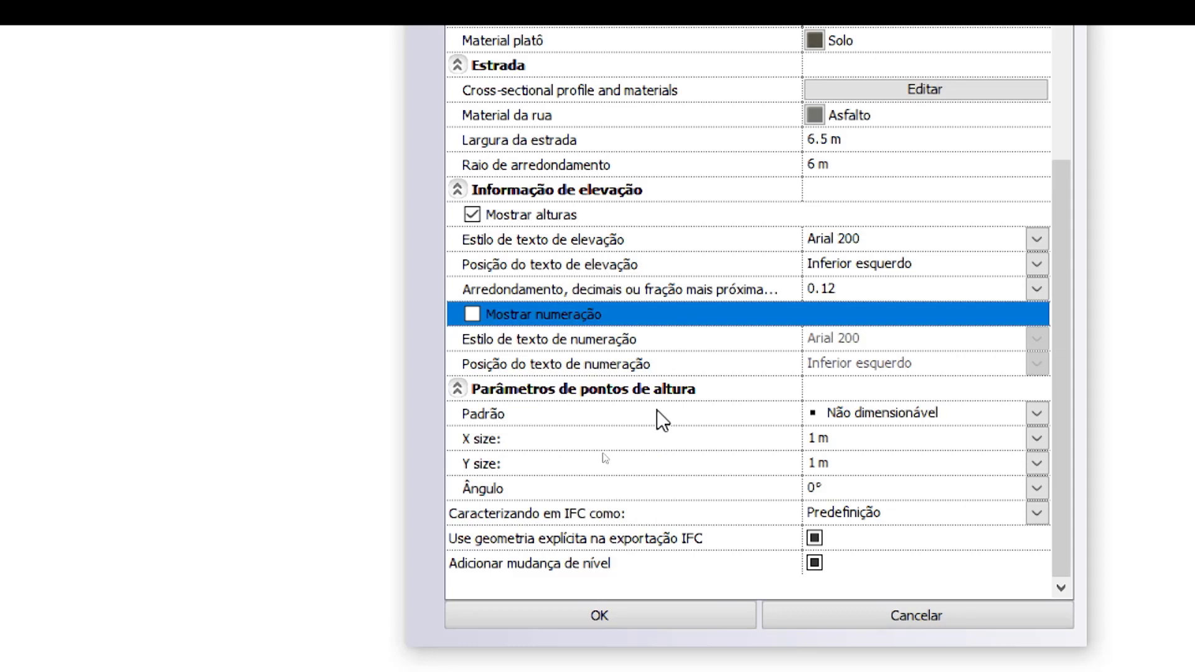
# Set the height point pattern to X with X and Y sizes of 0.2 m, and accept the terrain properties.
pyautogui.click(997, 410)
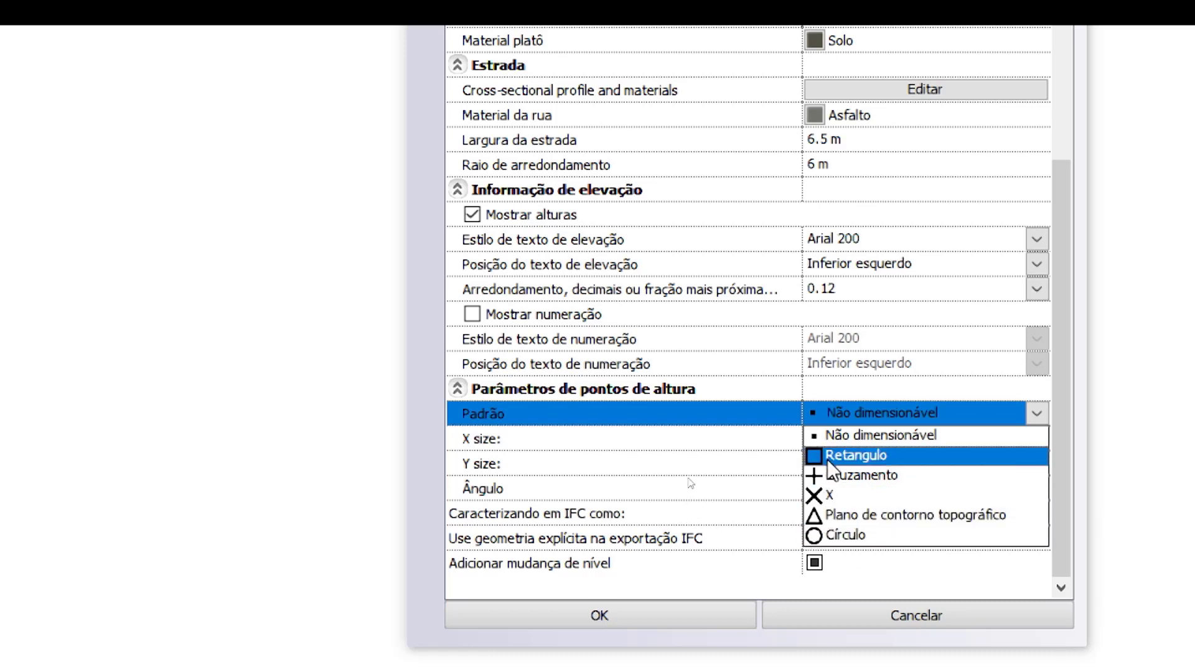
pyautogui.click(857, 494)
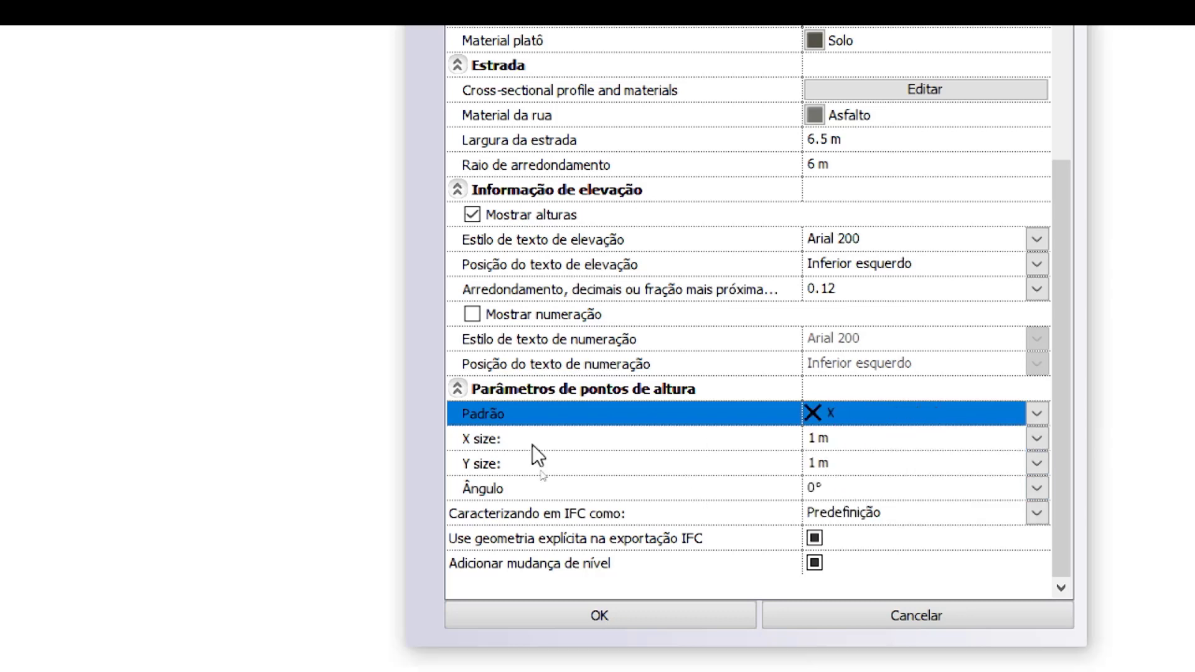
pyautogui.click(924, 439)
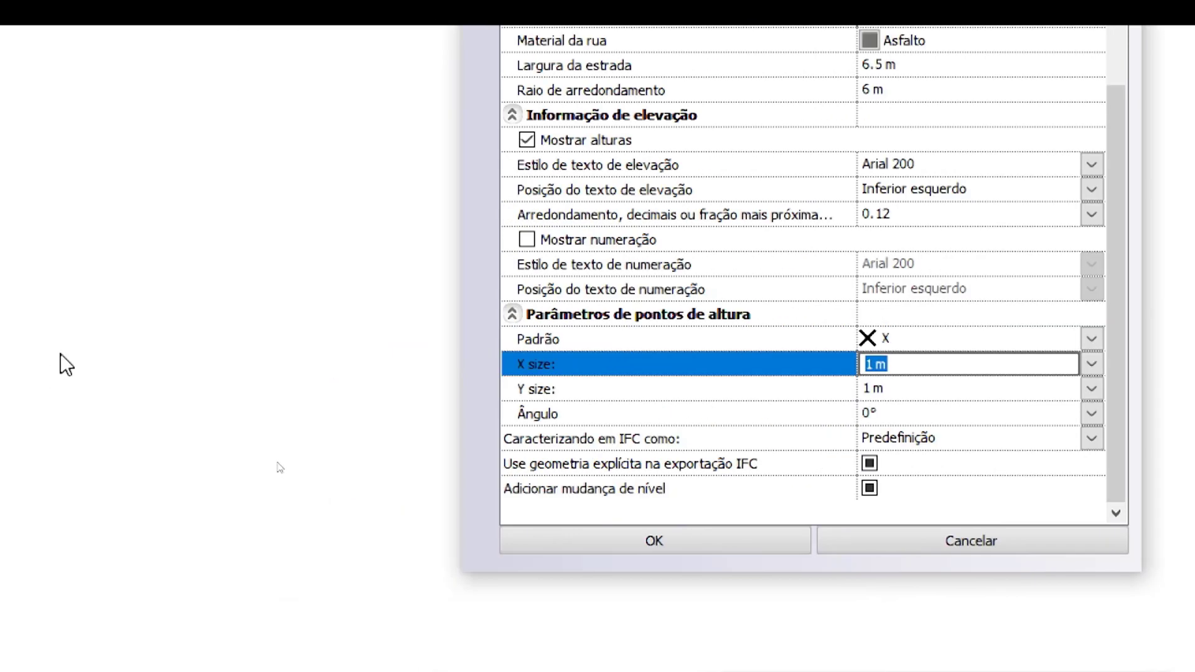
pyautogui.write('0.2')
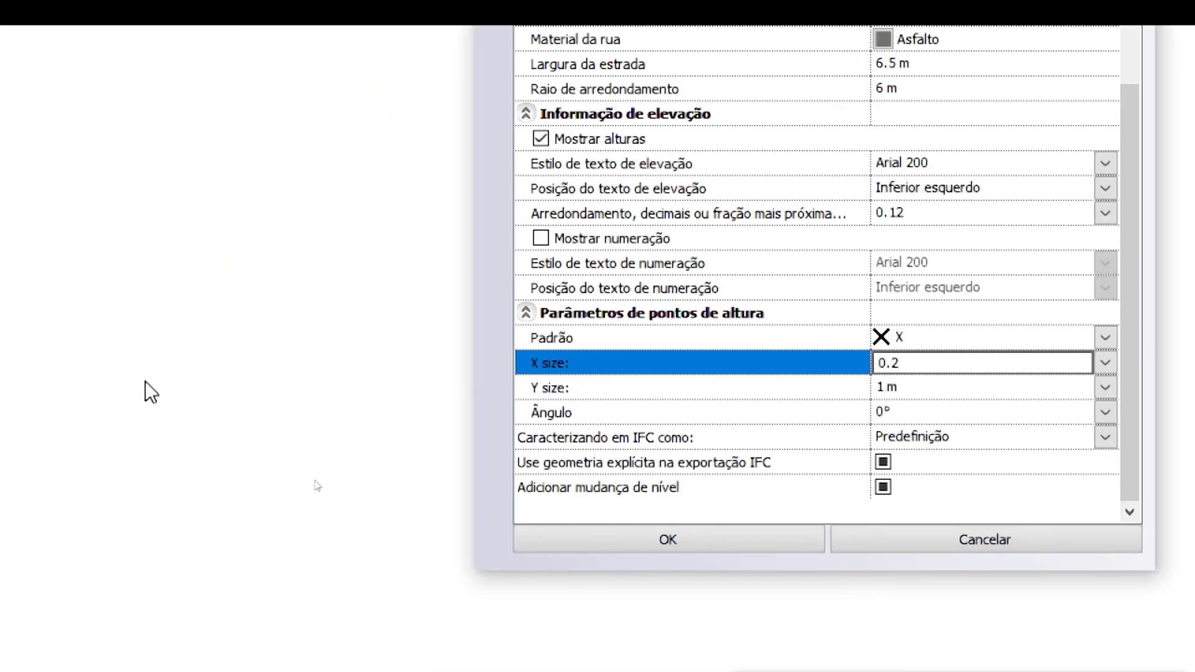
pyautogui.click(922, 385)
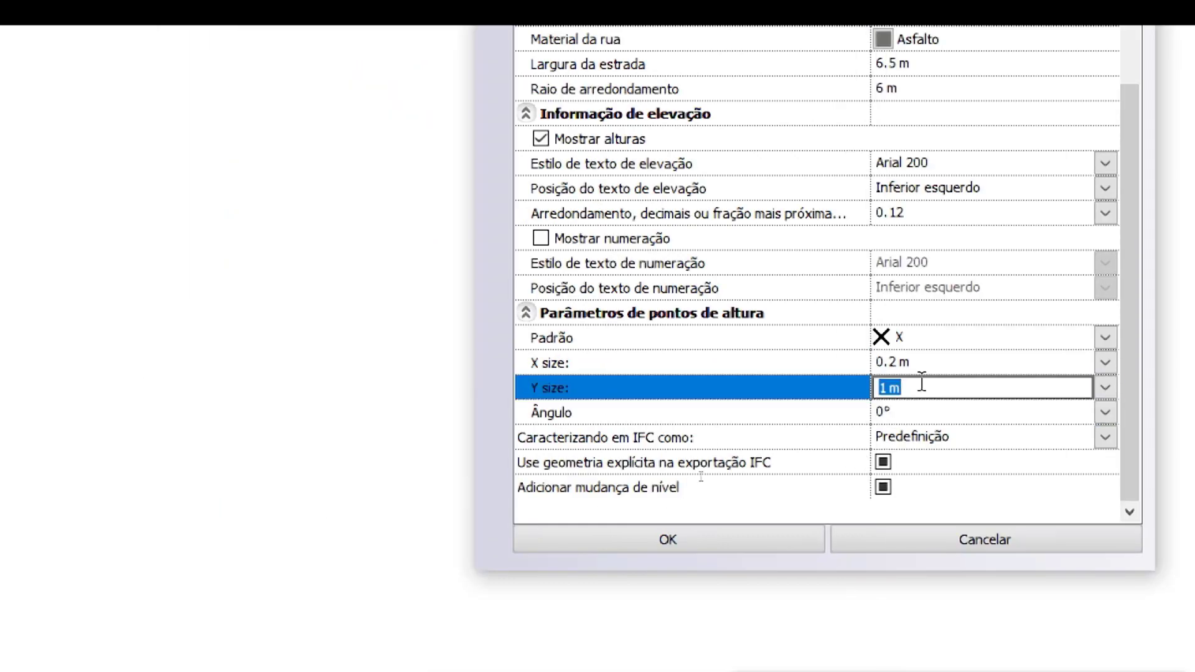
pyautogui.write('0.2')
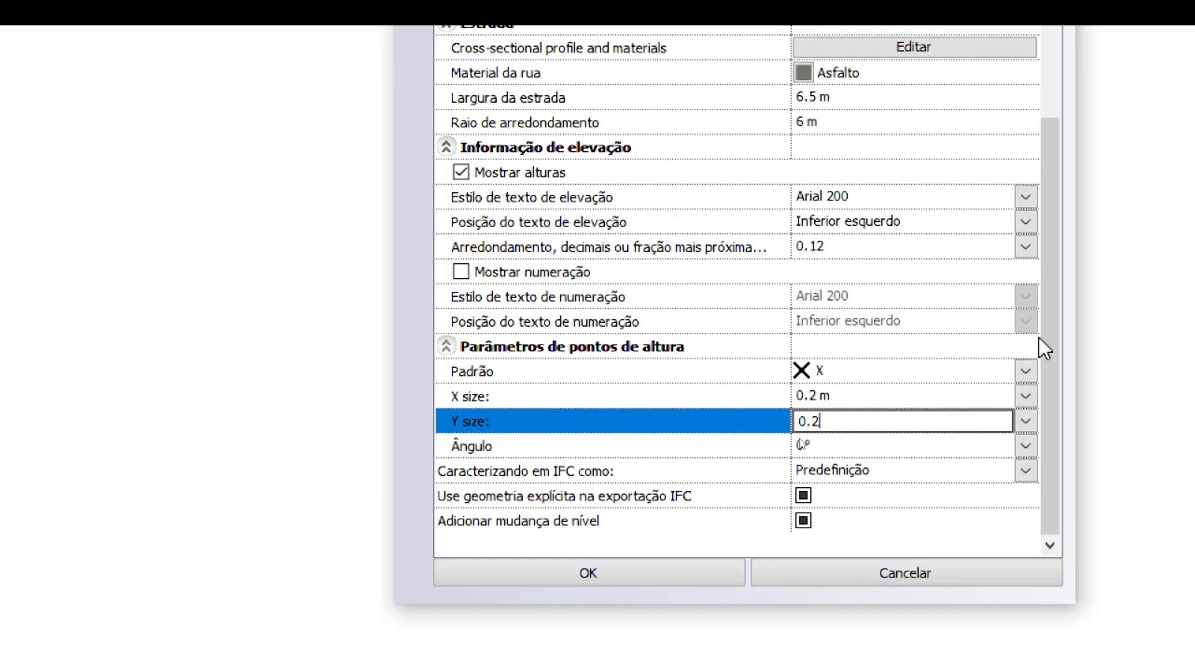
pyautogui.click(1026, 371)
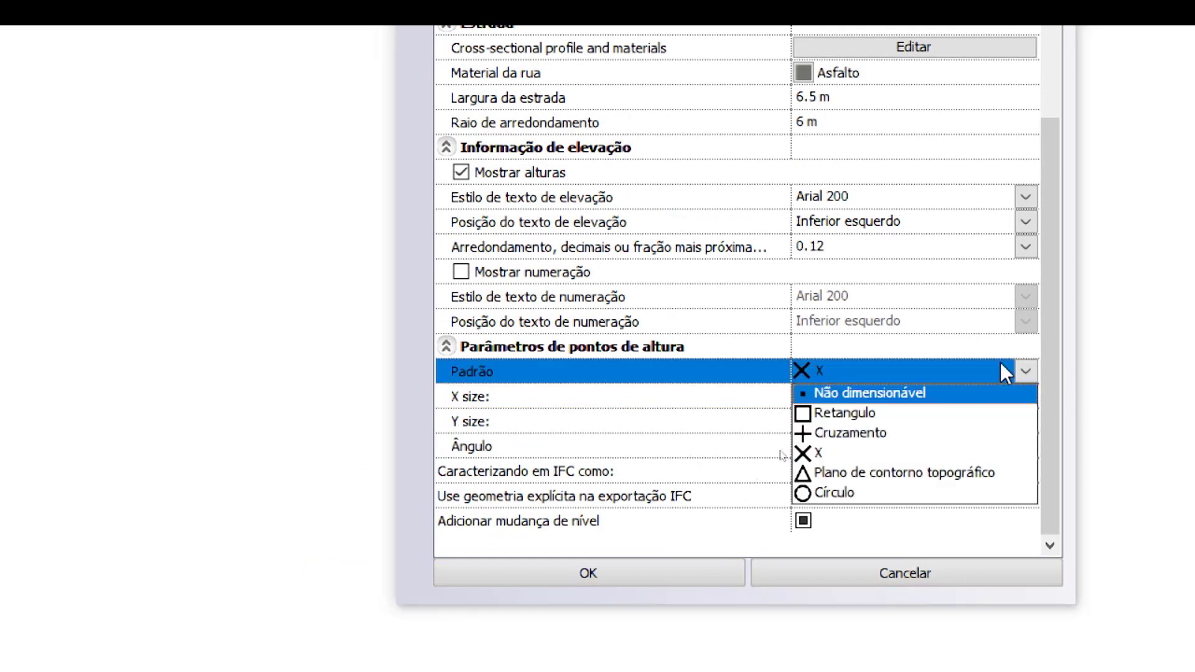
pyautogui.click(1005, 372)
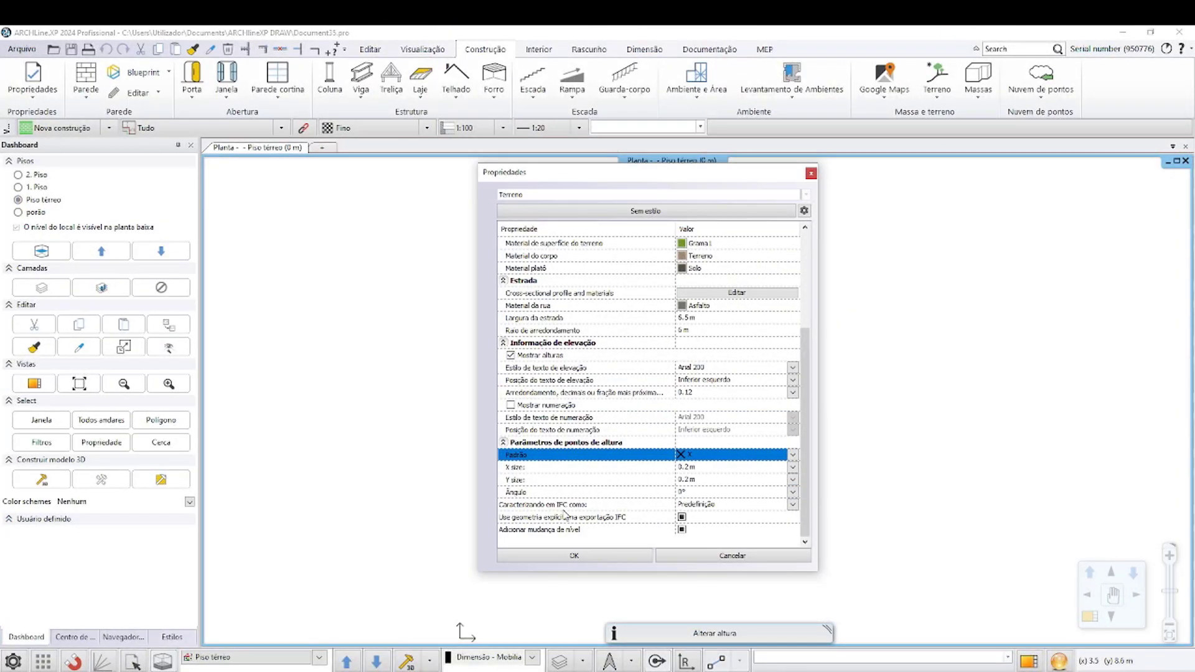
pyautogui.click(573, 556)
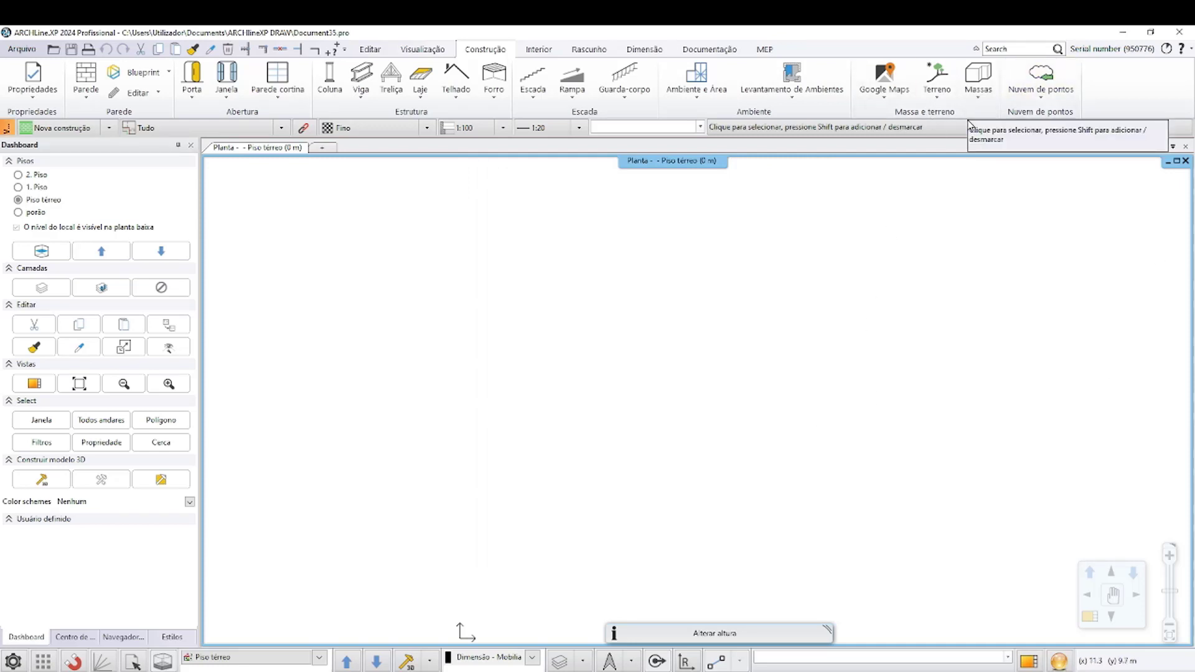
# Create a terrain from the point file 300_puntos_.csv in the DTCPRO folder.
pyautogui.click(942, 103)
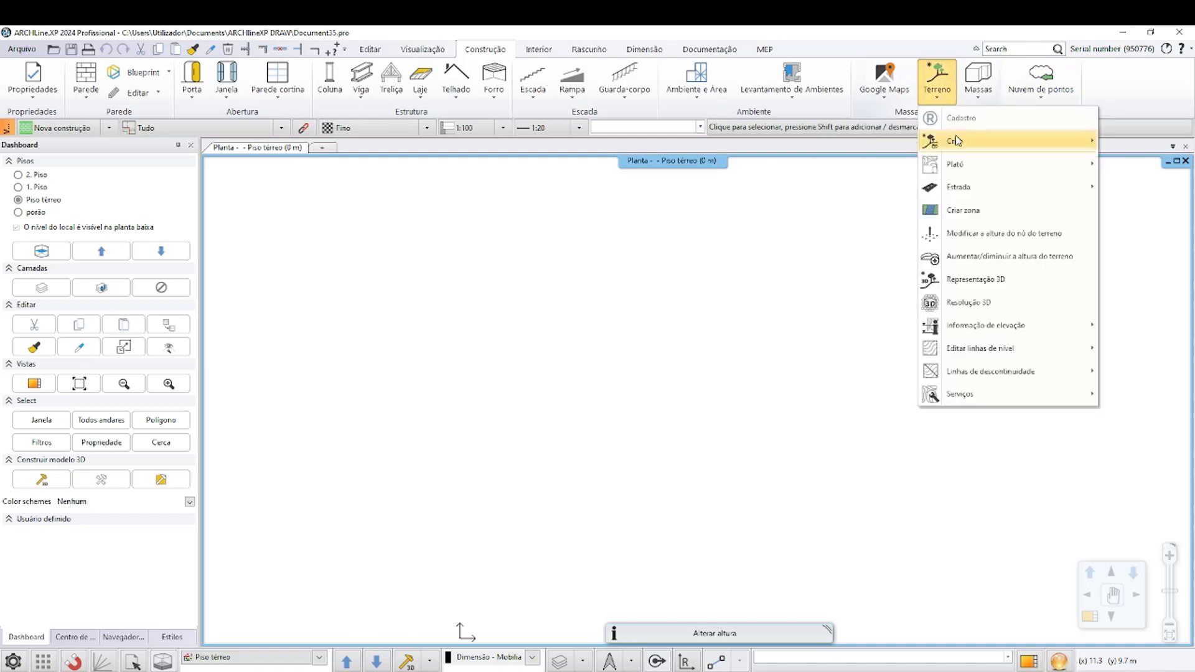
pyautogui.moveTo(952, 141)
pyautogui.click(864, 147)
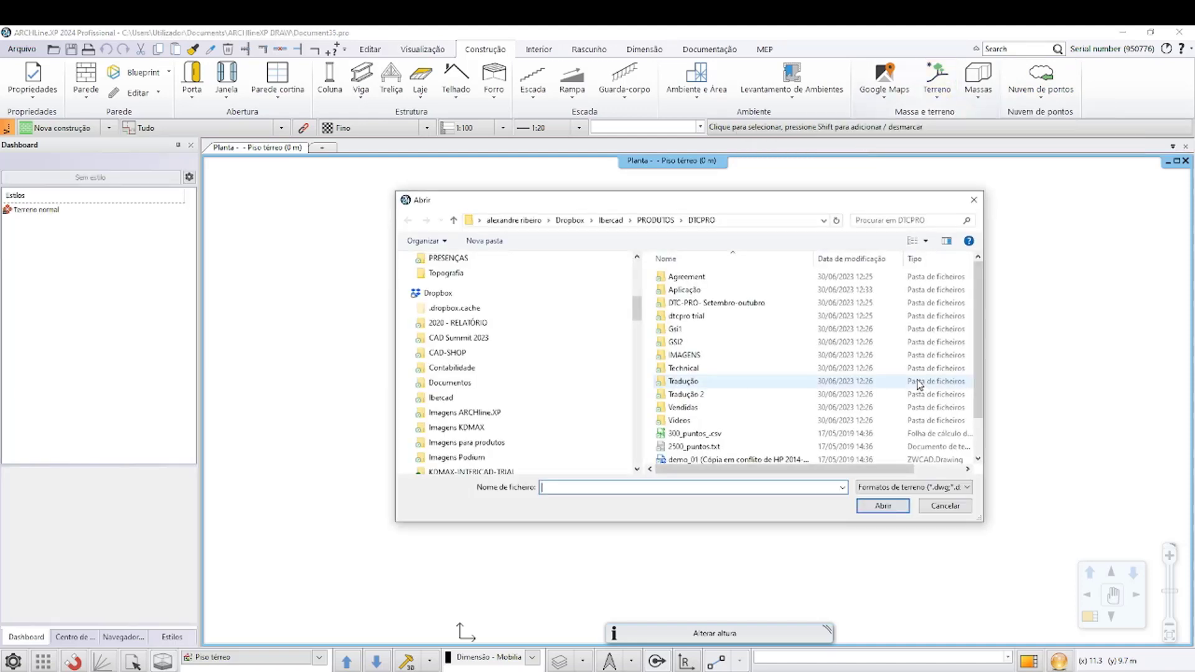
pyautogui.scroll(-1, 715, 373)
pyautogui.click(694, 404)
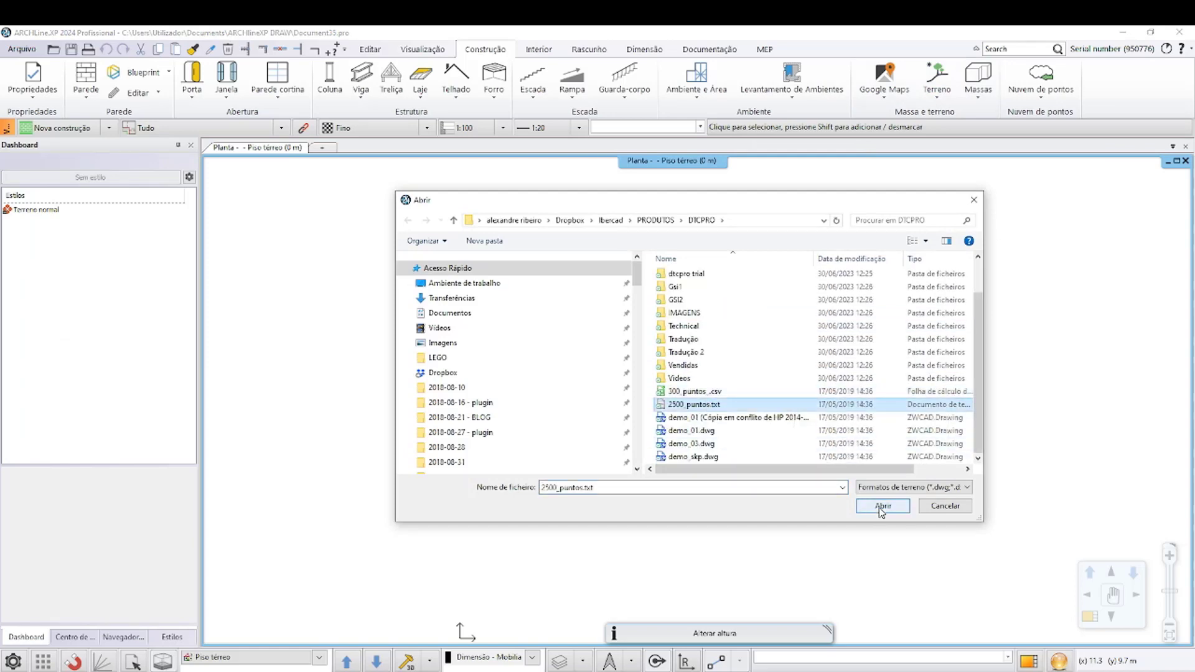
pyautogui.click(694, 391)
pyautogui.click(879, 506)
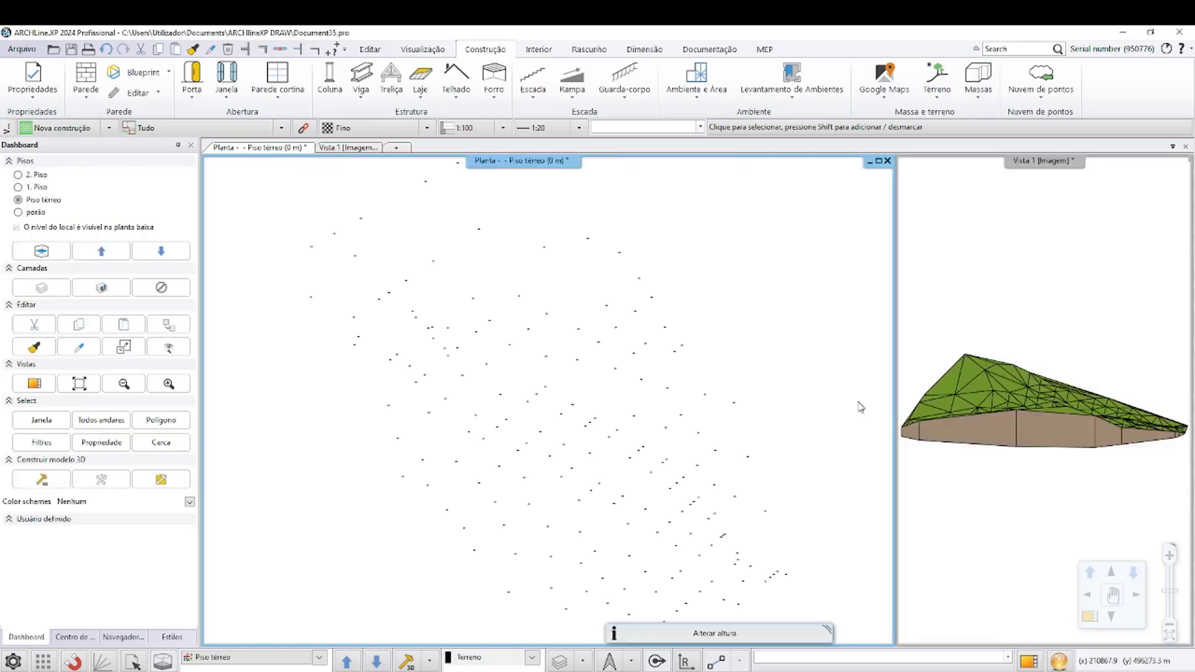
# Swap the window layout so that the 3D terrain view takes the larger area instead of the floor plan.
pyautogui.moveTo(1012, 412); pyautogui.dragTo(1034, 457)
pyautogui.scroll(3, 1034, 457)
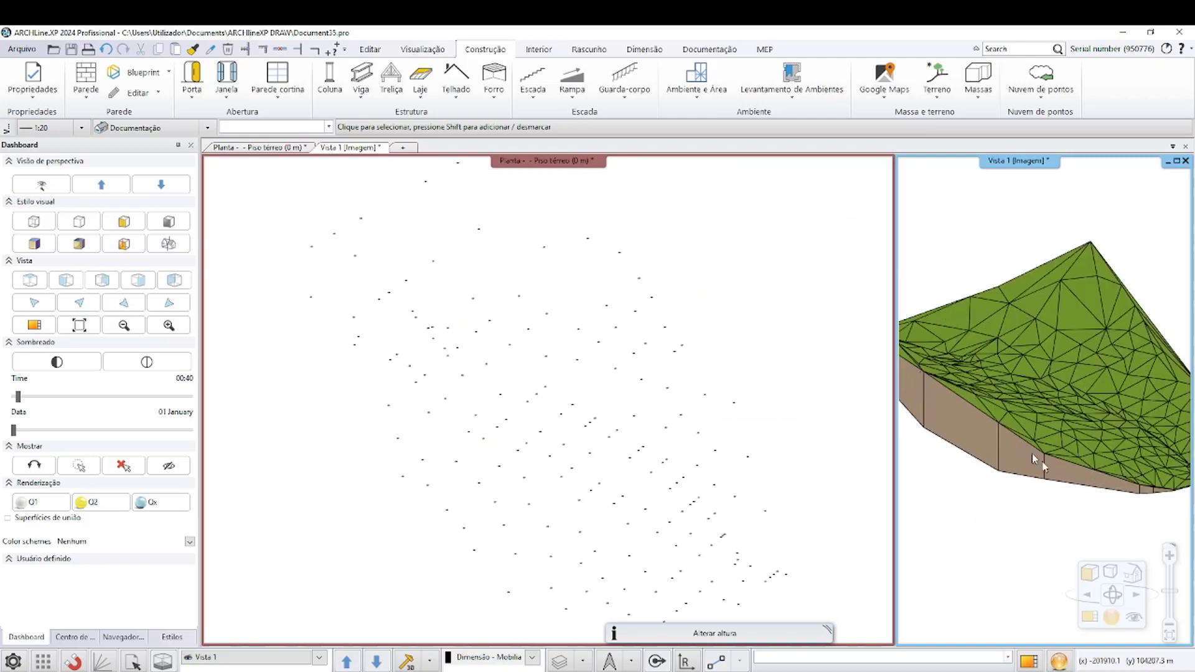
pyautogui.click(1089, 623)
# Examine the terrain's triangulated surface and its grass and body materials in 3D, close up and from different angles.
pyautogui.moveTo(695, 453); pyautogui.dragTo(652, 505)
pyautogui.scroll(10, 654, 507)
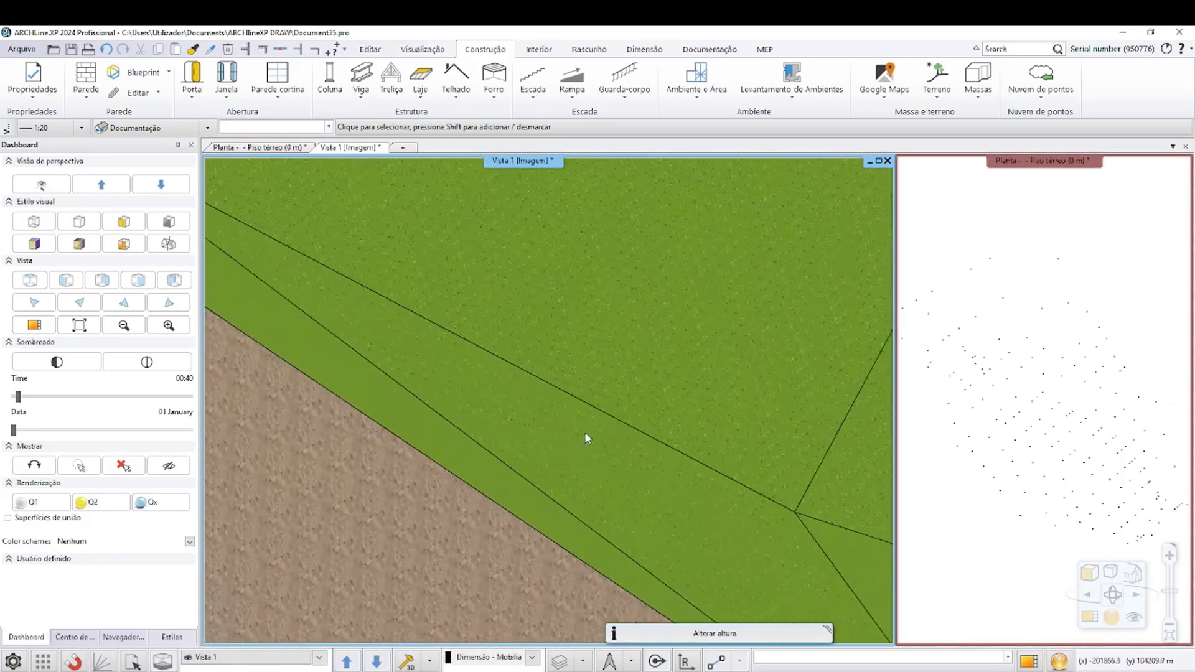
pyautogui.scroll(5, 590, 445)
pyautogui.scroll(-8, 597, 440)
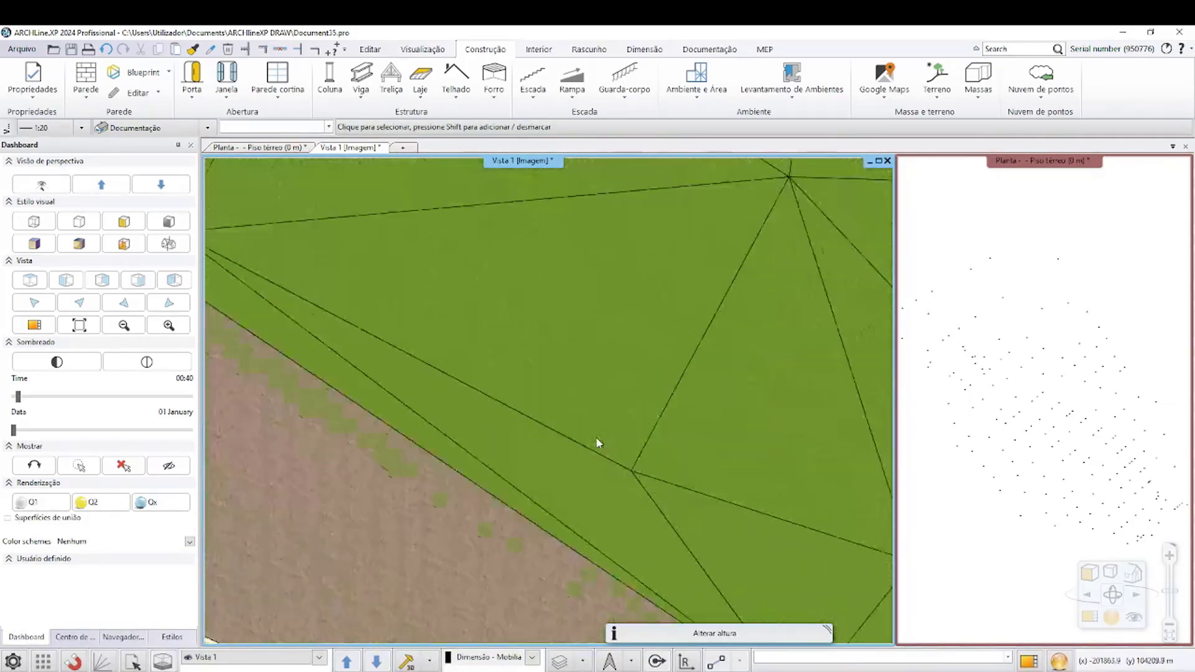
pyautogui.scroll(3, 579, 369)
pyautogui.scroll(-10, 531, 392)
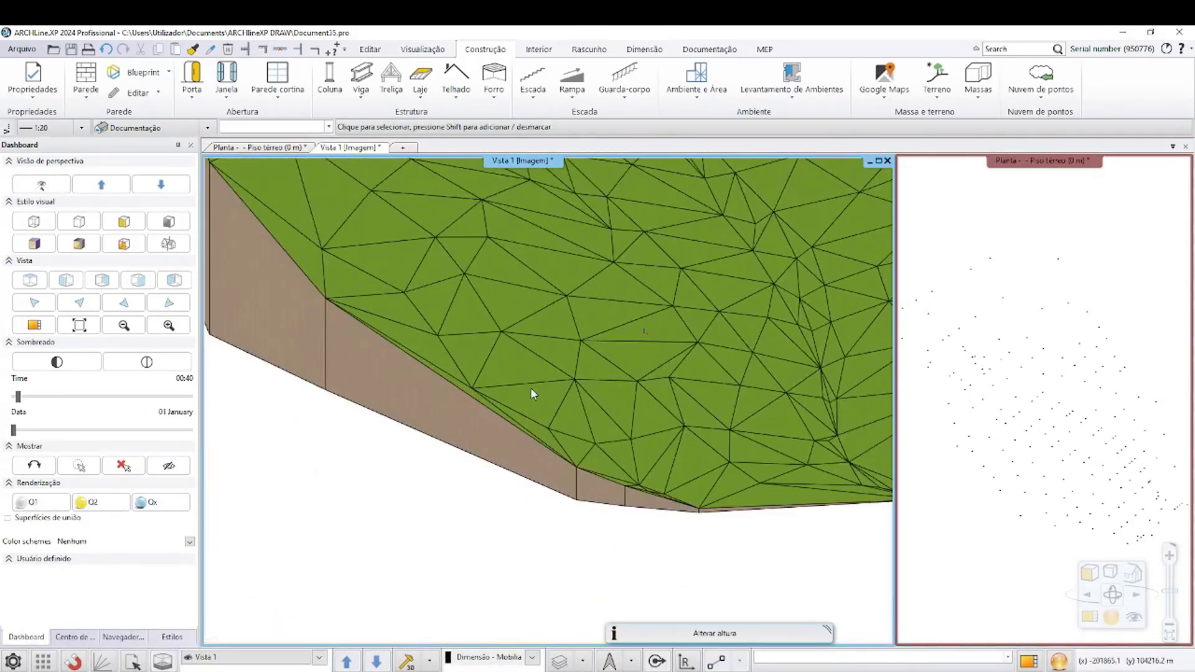
pyautogui.moveTo(530, 392); pyautogui.dragTo(515, 448, button='middle')
pyautogui.scroll(6, 508, 481)
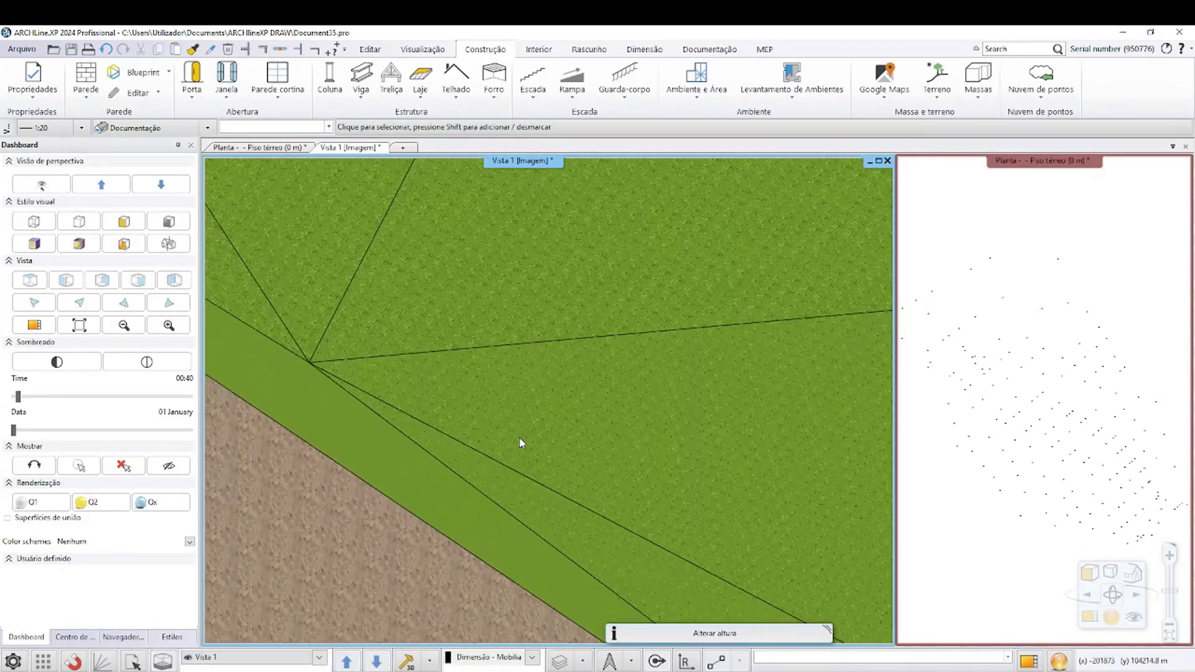
pyautogui.scroll(-4, 566, 301)
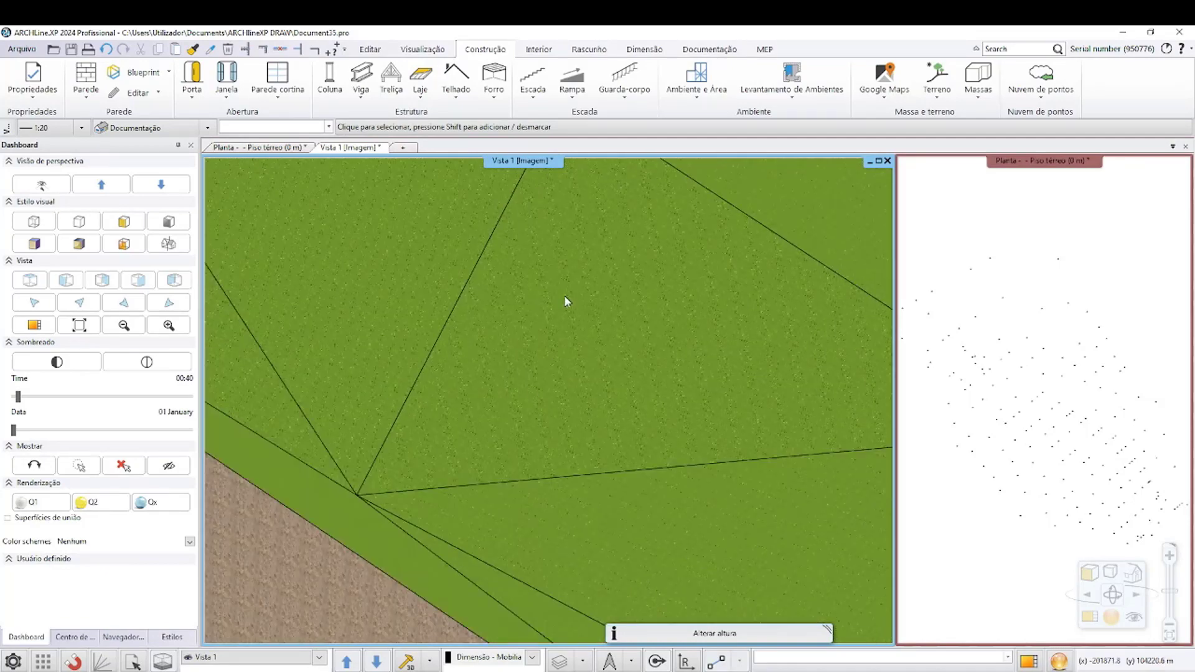
pyautogui.scroll(-4, 562, 351)
pyautogui.scroll(-2, 560, 347)
pyautogui.scroll(6, 523, 448)
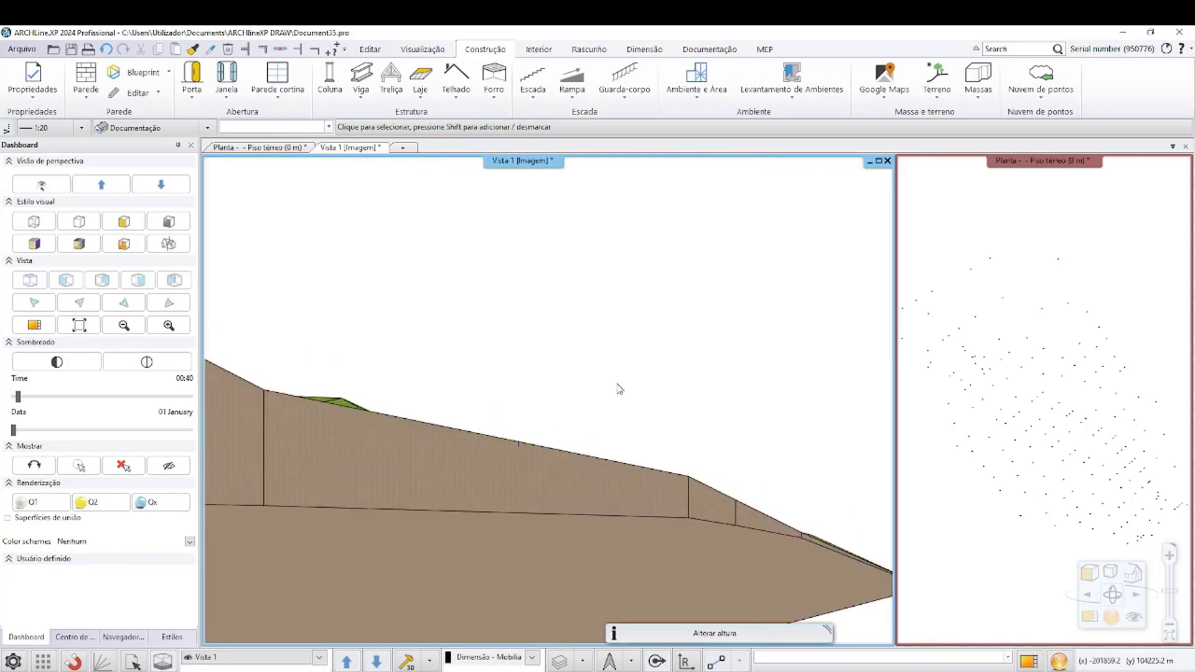
pyautogui.scroll(5, 556, 453)
pyautogui.moveTo(694, 373)
pyautogui.mouseDown(button='middle')
pyautogui.moveTo(558, 468)
pyautogui.moveTo(692, 361)
pyautogui.moveTo(646, 341)
pyautogui.moveTo(569, 463)
pyautogui.moveTo(623, 453)
pyautogui.mouseUp(button='middle')
pyautogui.scroll(-5, 564, 467)
pyautogui.scroll(-5, 622, 457)
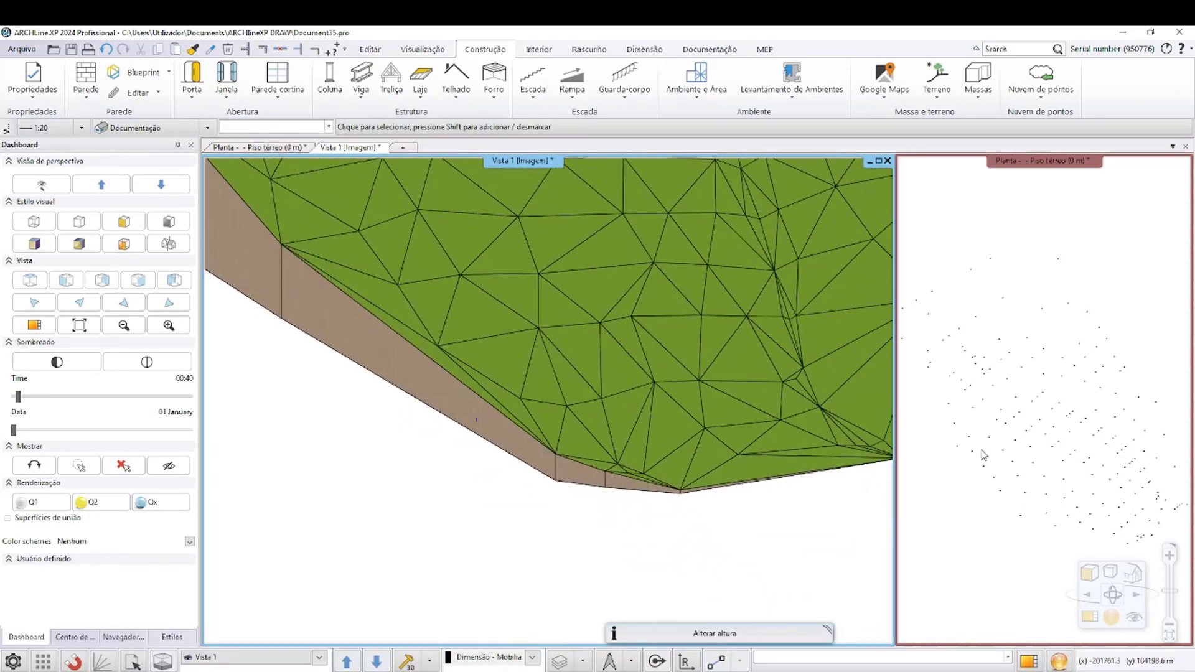
# Check the overlapping point labels in the floor plan and turn off the numbering display for the imported terrain.
pyautogui.click(1047, 429)
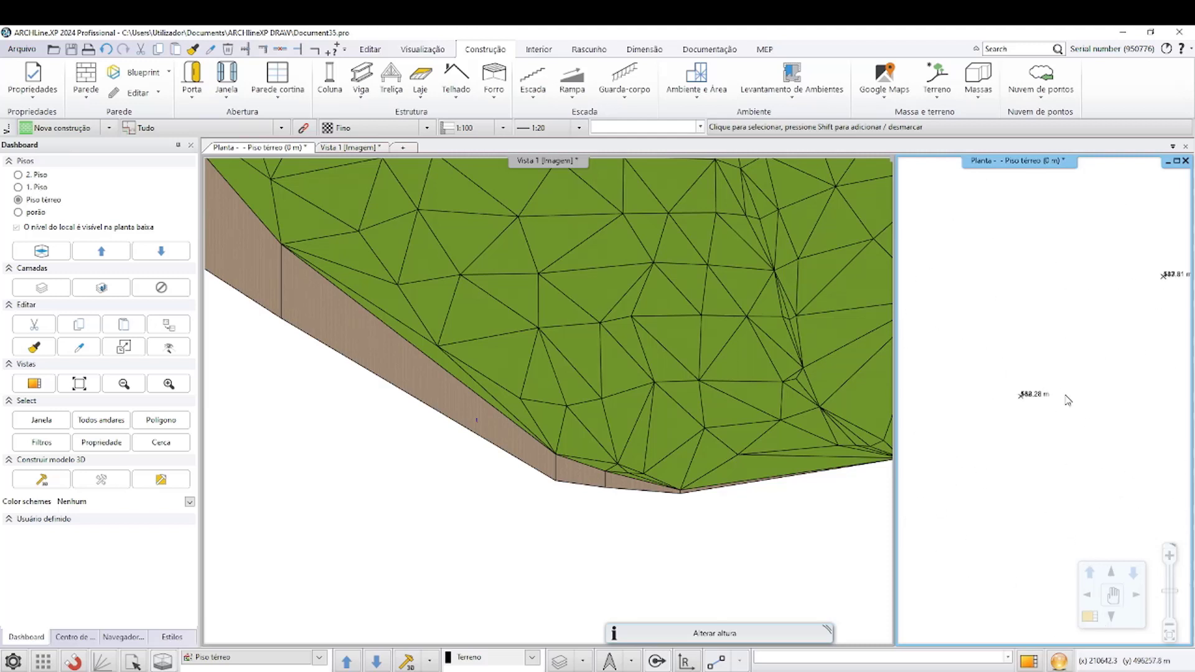
pyautogui.scroll(3, 1029, 392)
pyautogui.scroll(-2, 1049, 403)
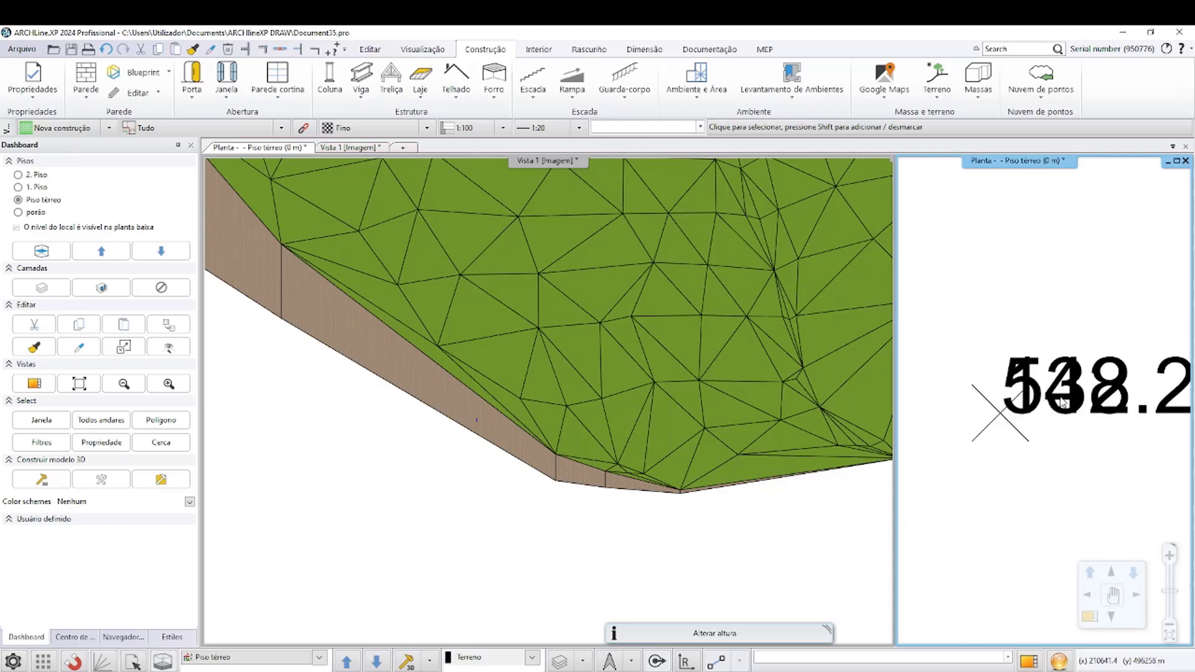
pyautogui.scroll(2, 1050, 405)
pyautogui.scroll(-5, 1060, 413)
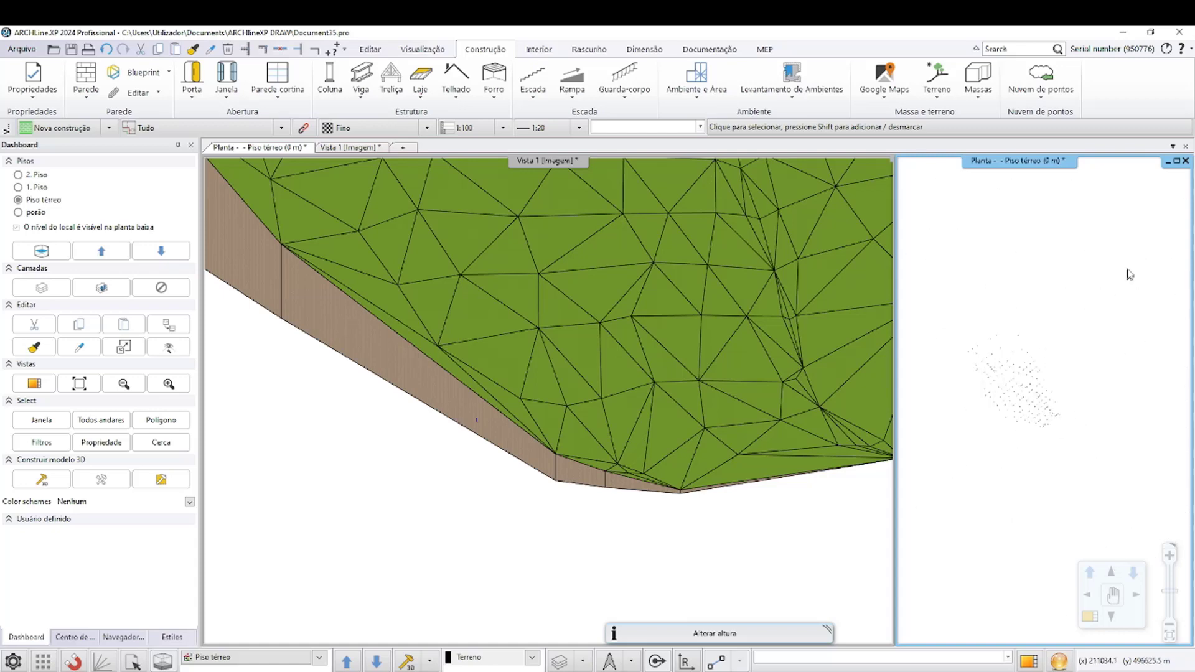
pyautogui.moveTo(1128, 272); pyautogui.dragTo(943, 483)
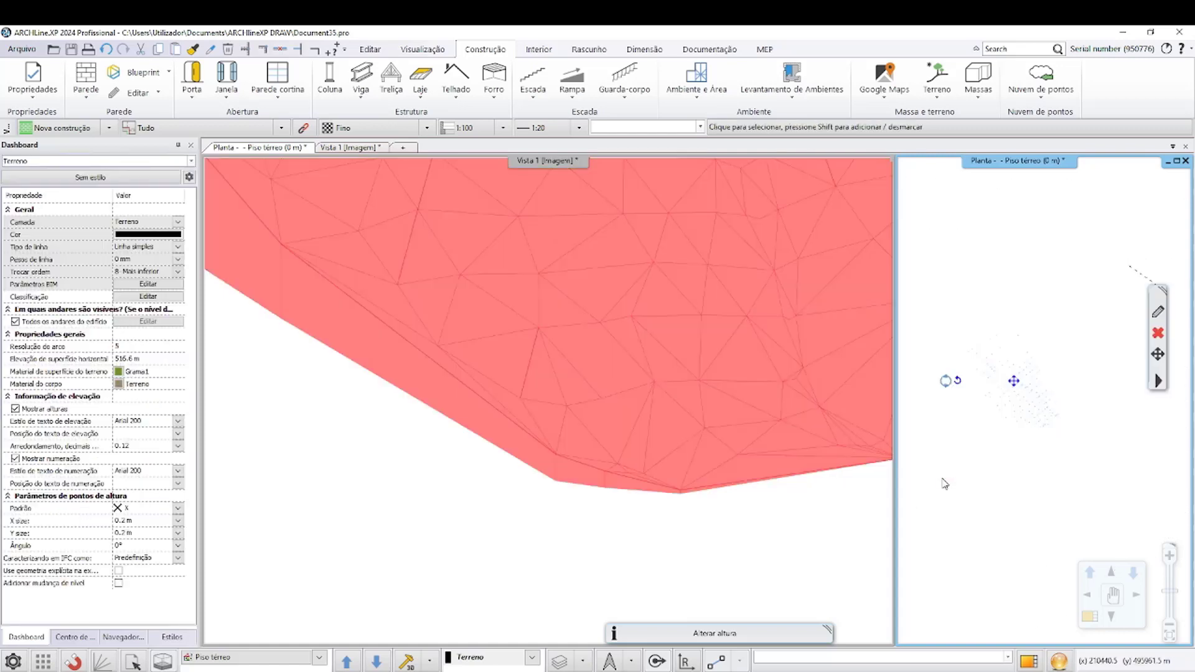
pyautogui.click(16, 459)
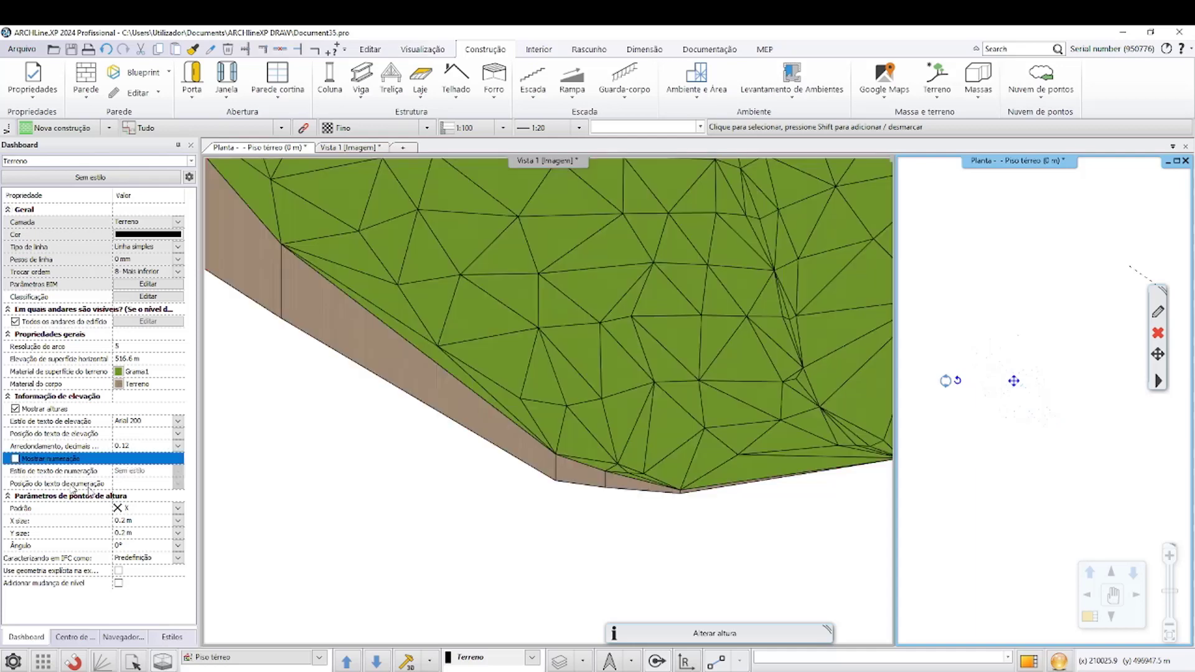
pyautogui.click(978, 506)
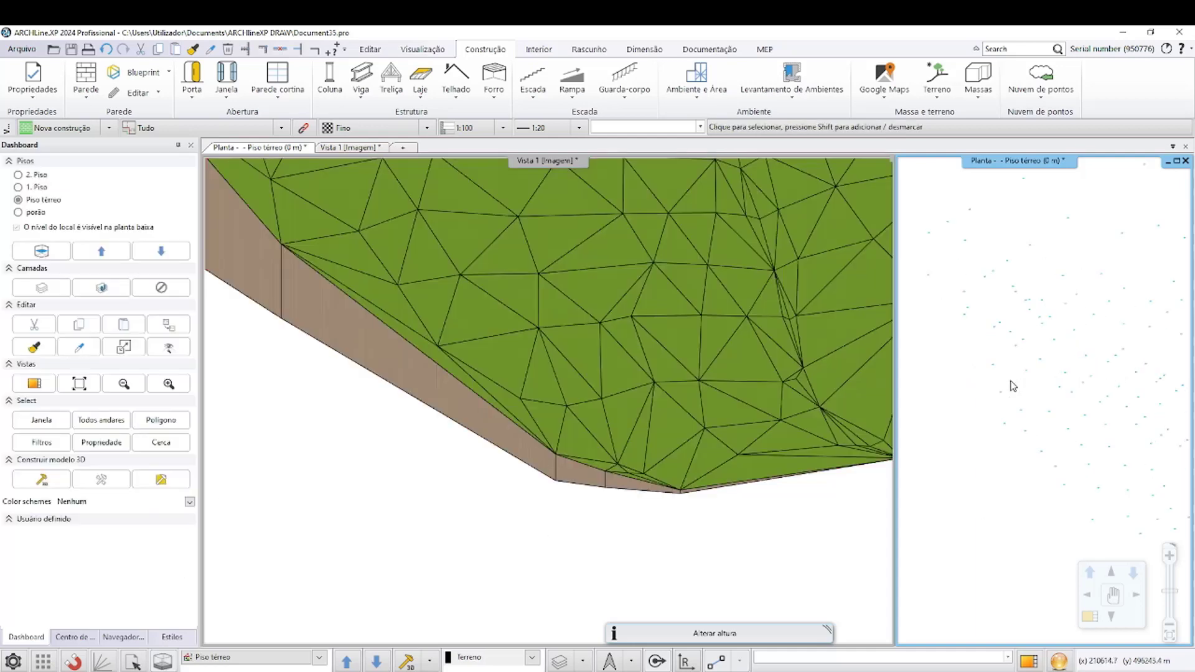
# Examine the elevation label and X marker of a terrain point in the floor plan.
pyautogui.scroll(4, 1056, 391)
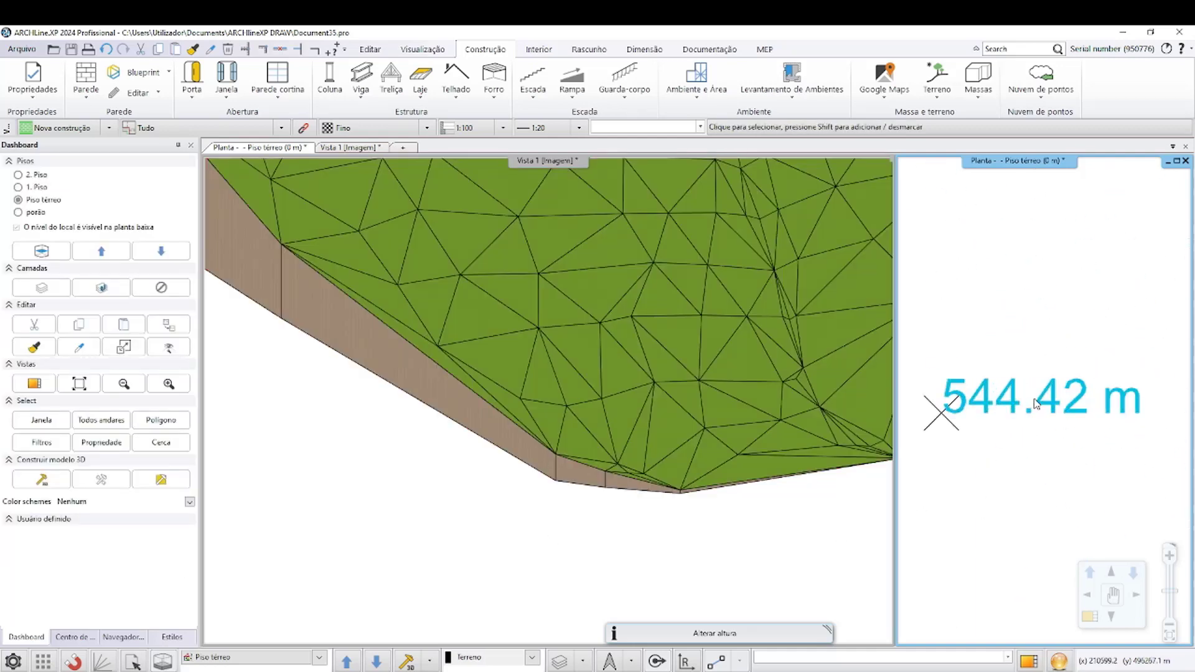
pyautogui.scroll(-2, 1014, 418)
pyautogui.scroll(2, 1015, 424)
pyautogui.scroll(-3, 1013, 423)
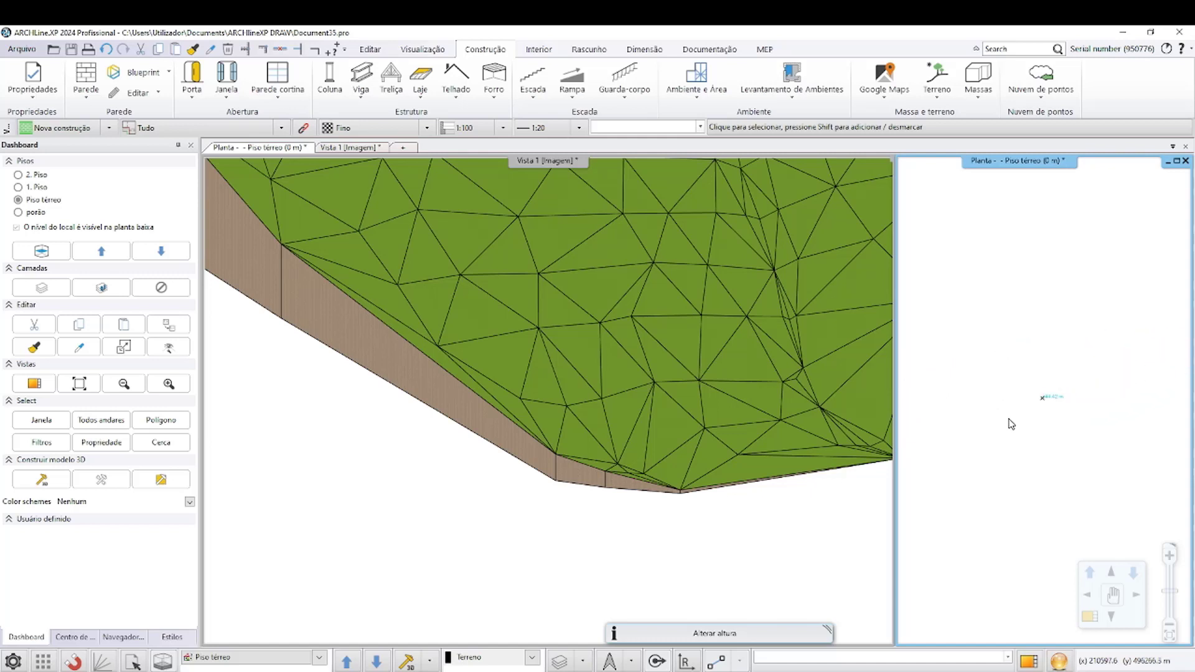
pyautogui.scroll(2, 1076, 384)
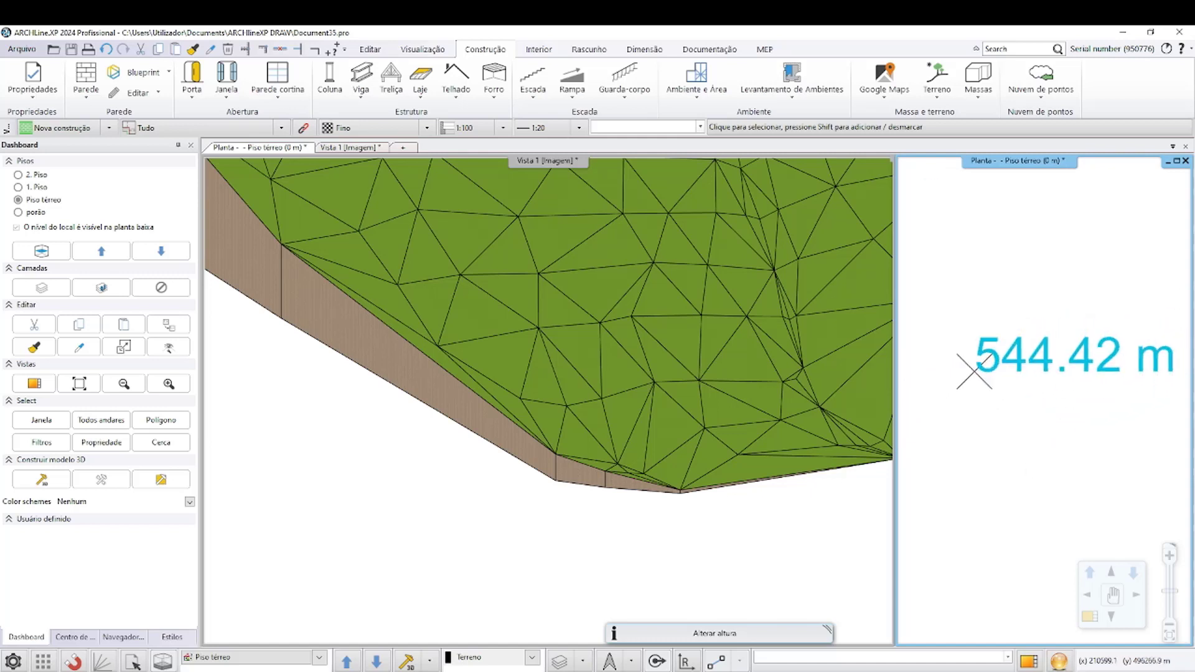